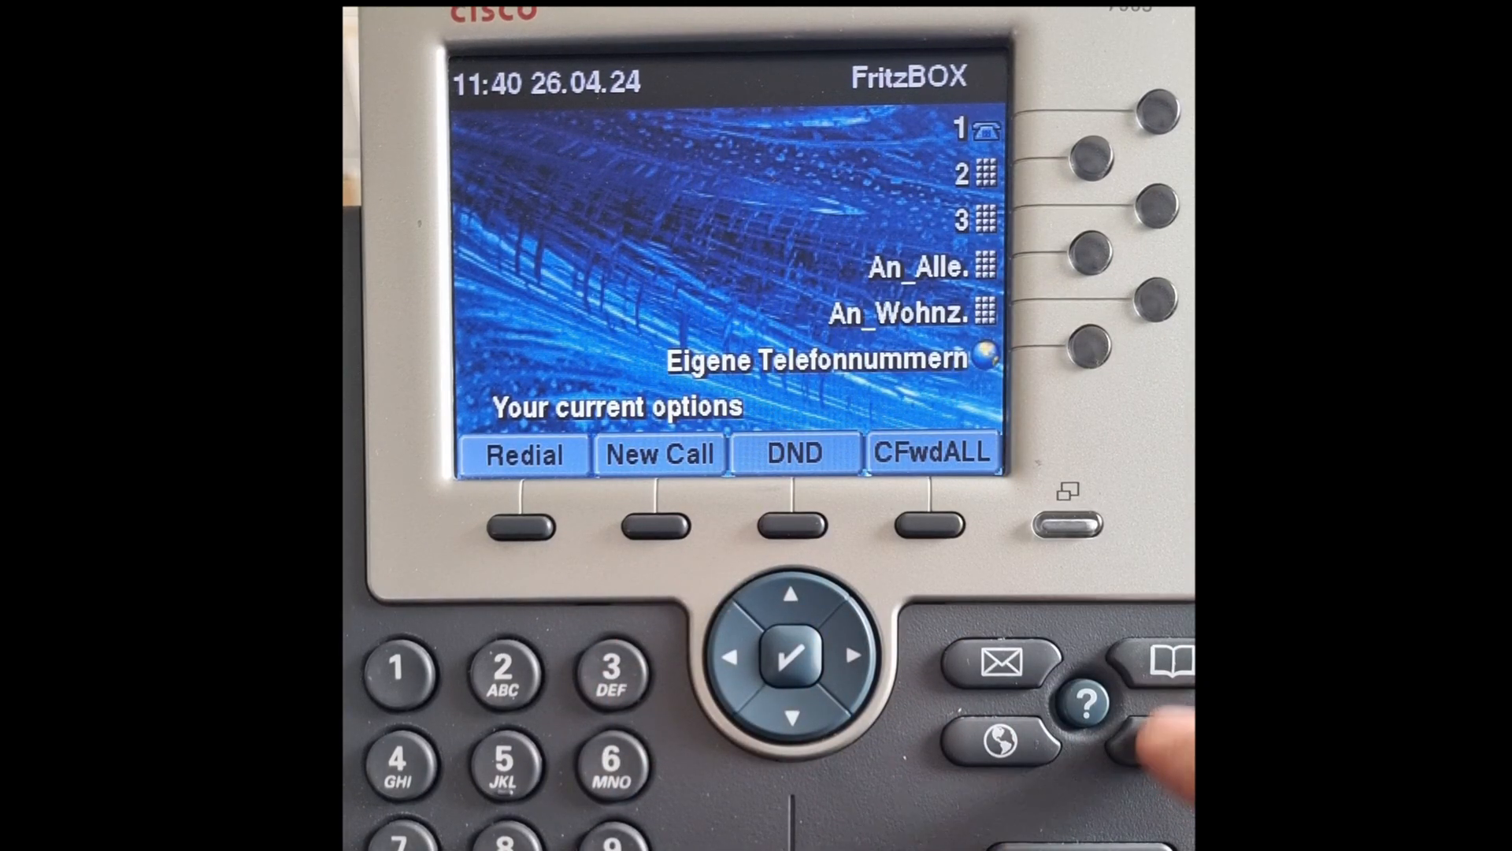
left_click(1153, 741)
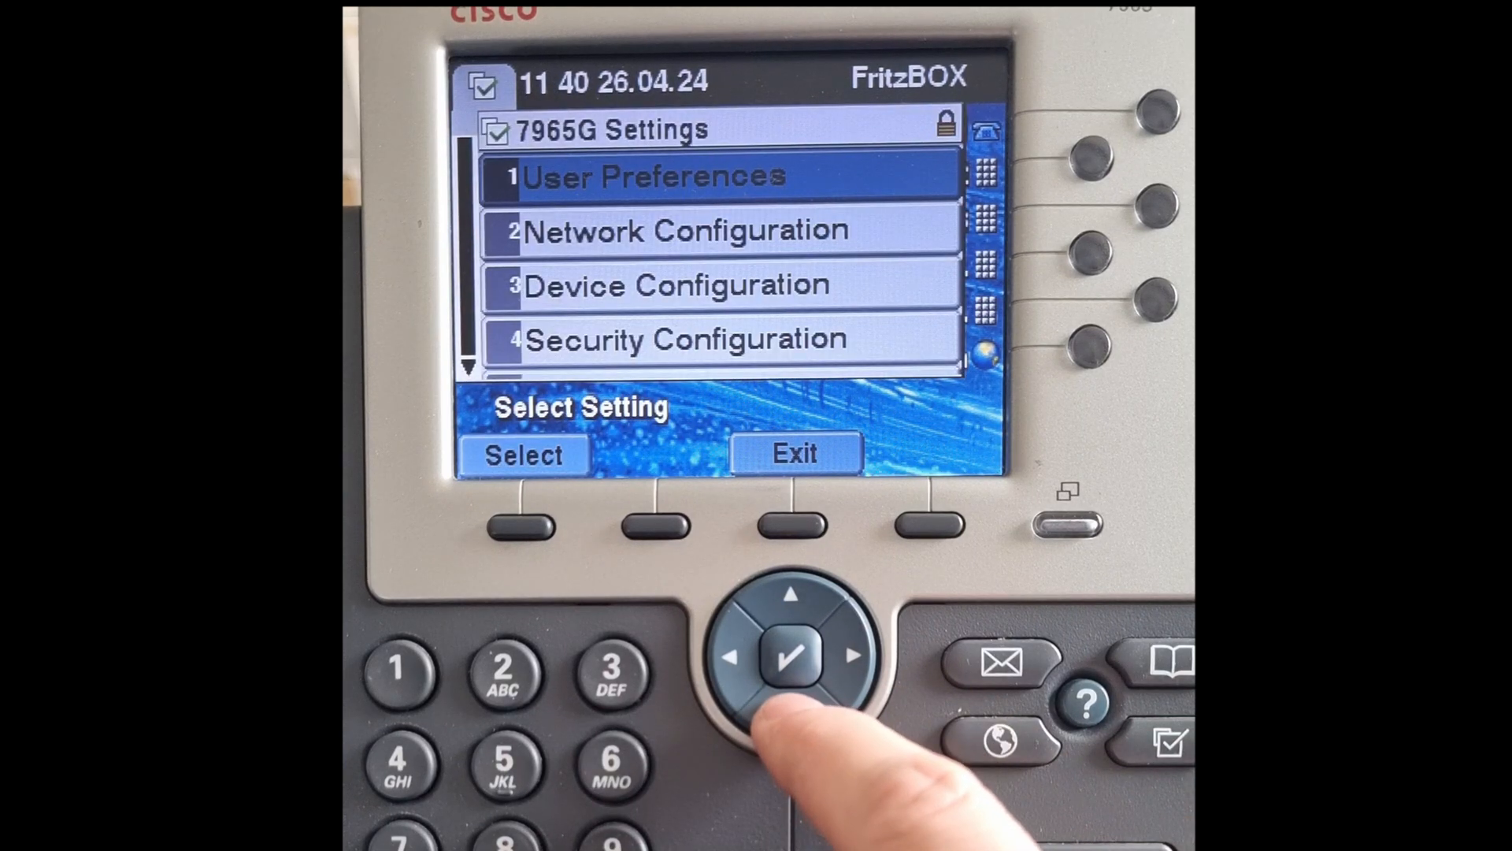
left_click(791, 656)
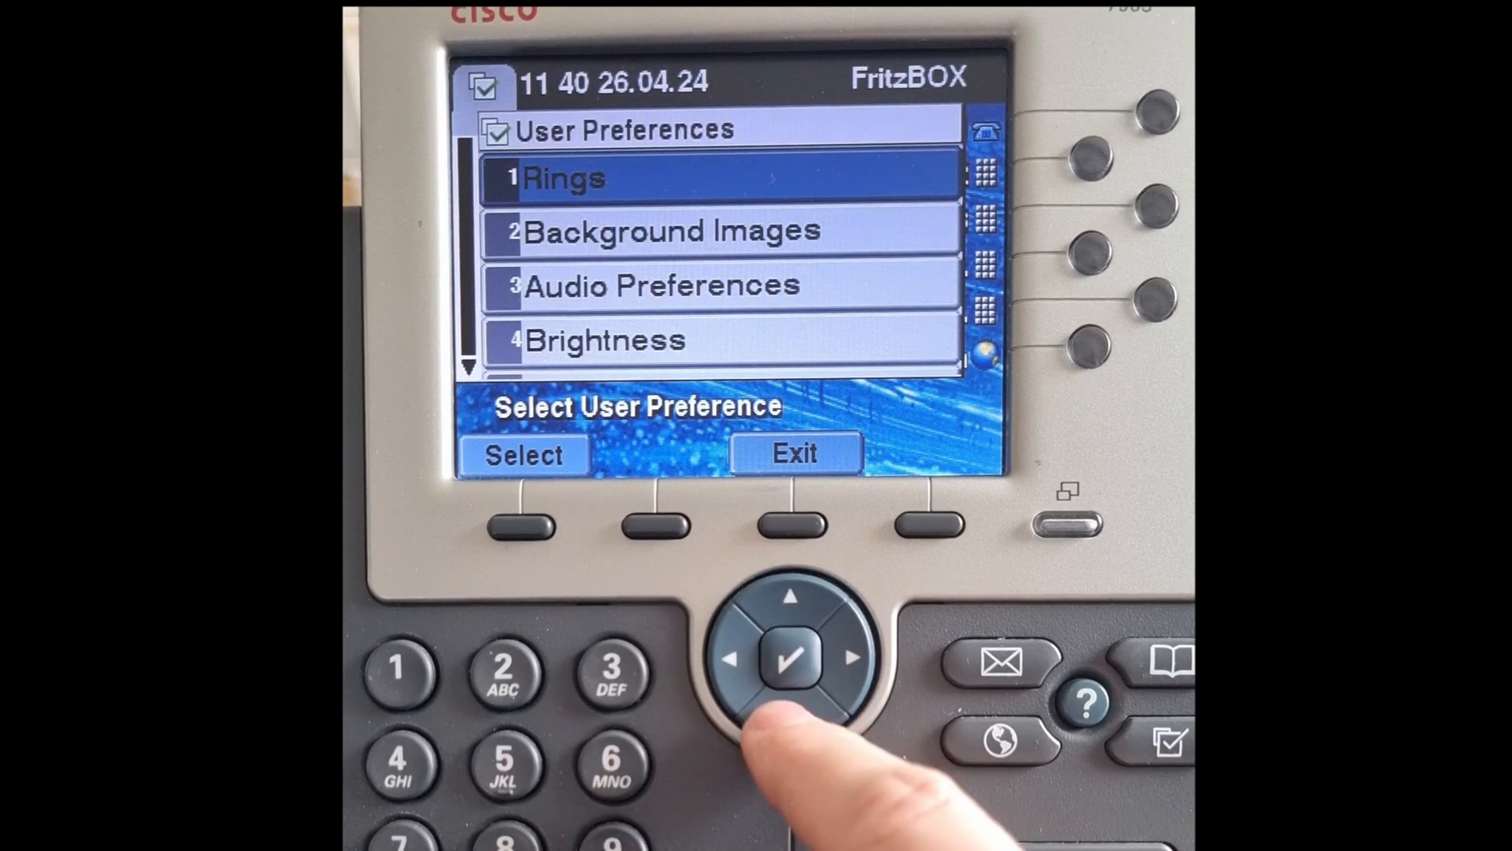
left_click(791, 705)
left_click(791, 655)
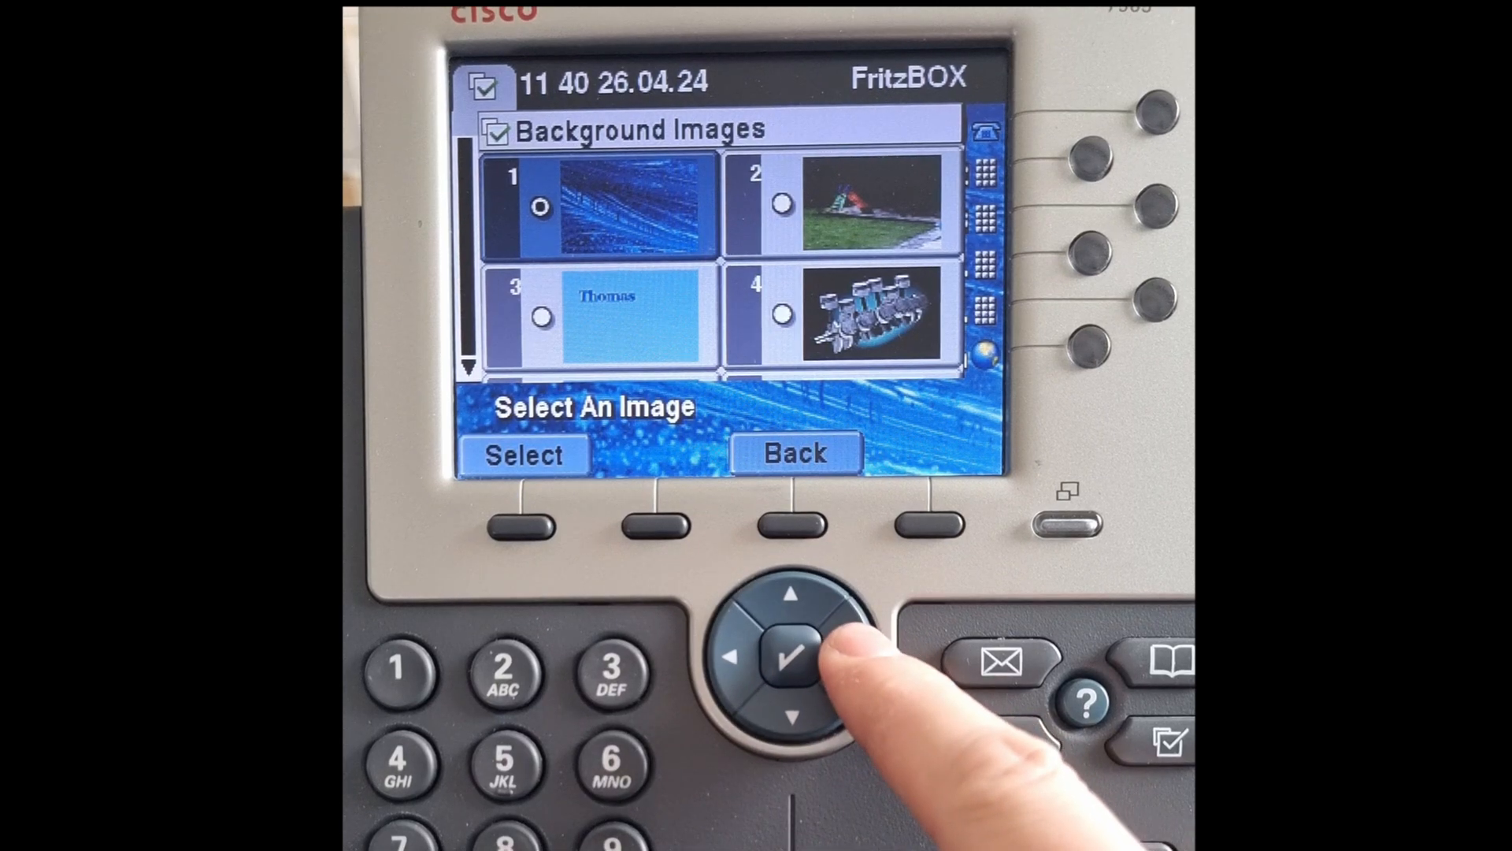
left_click(791, 655)
left_click(780, 708)
left_click(780, 709)
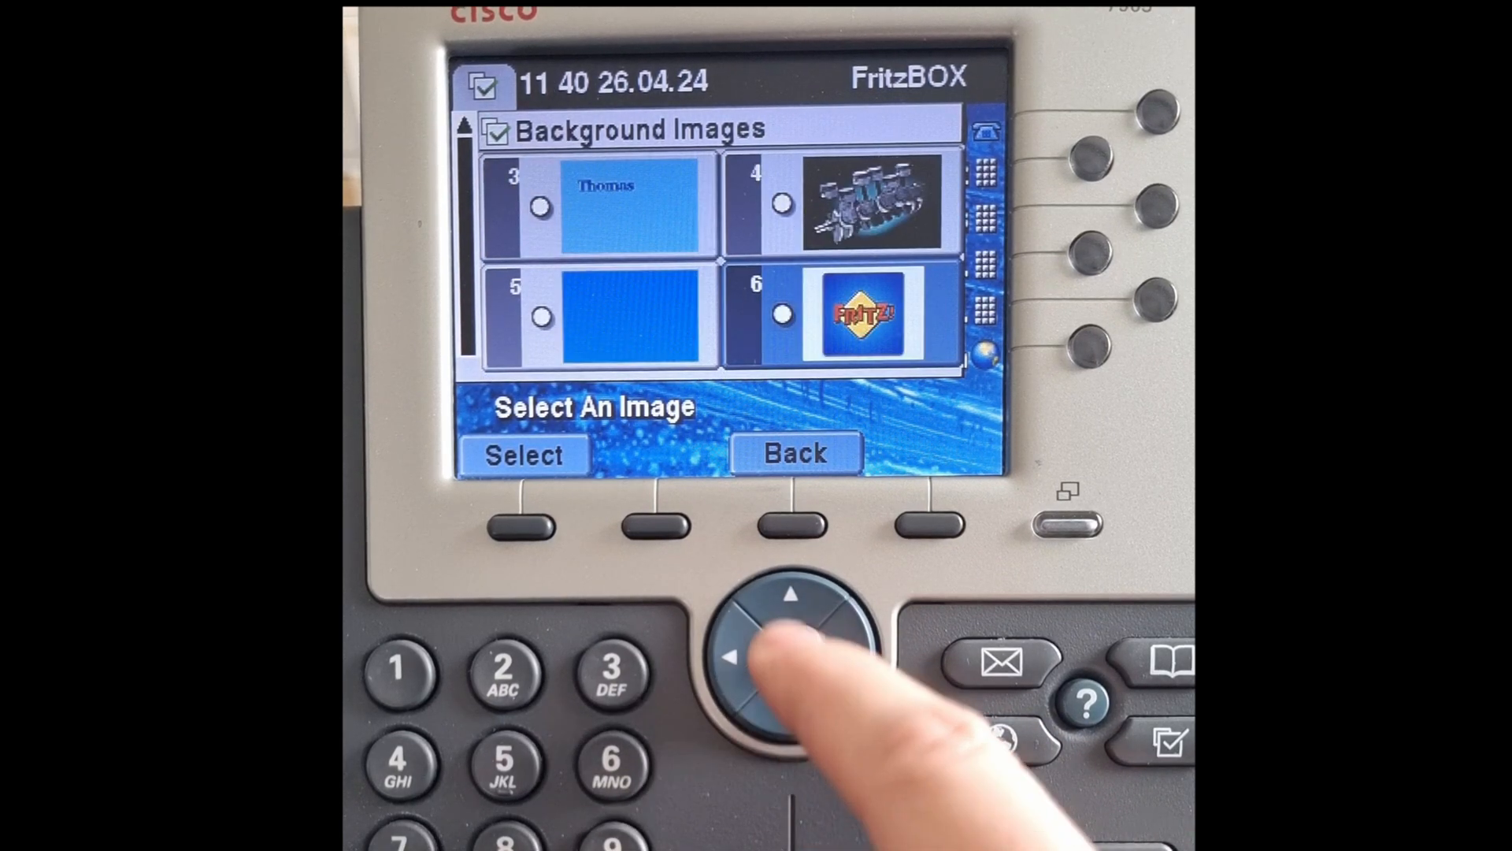
left_click(791, 594)
left_click(521, 526)
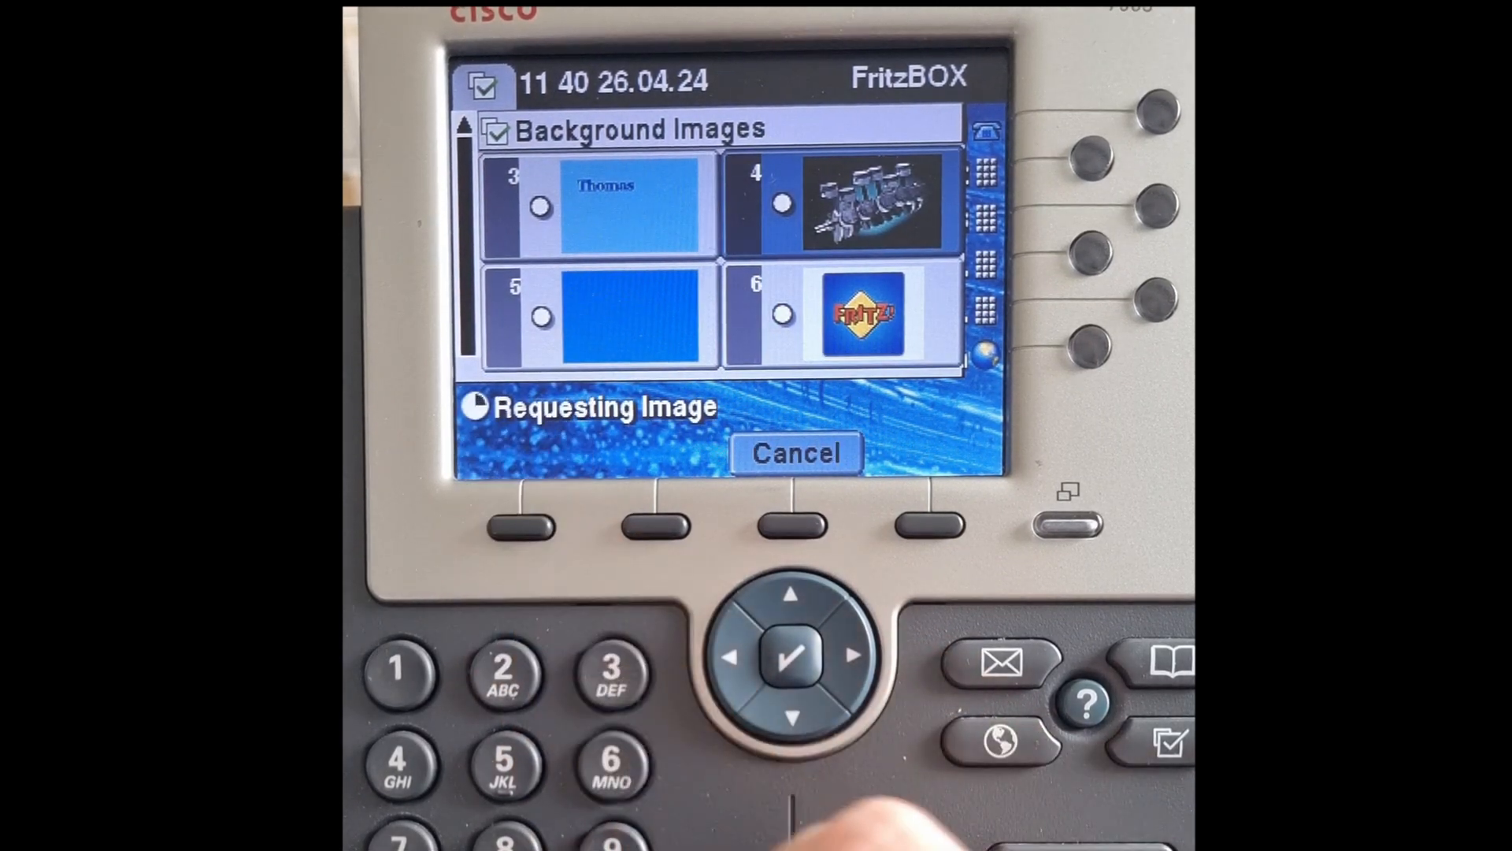
left_click(929, 526)
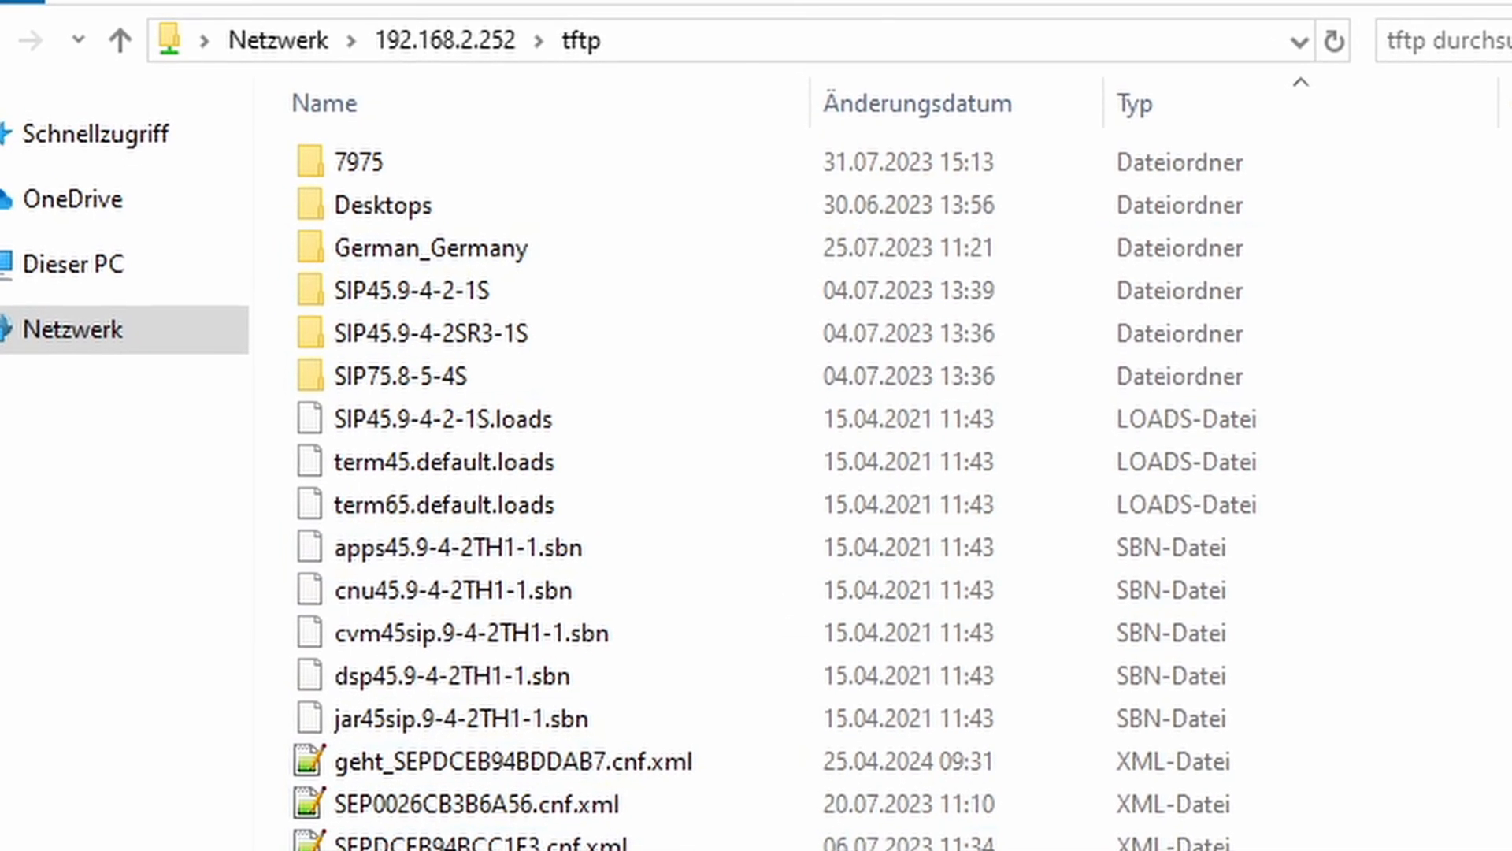
Step: Open the 320x212x16 folder inside Desktops on the tftp share to view its image files
left_click(719, 749)
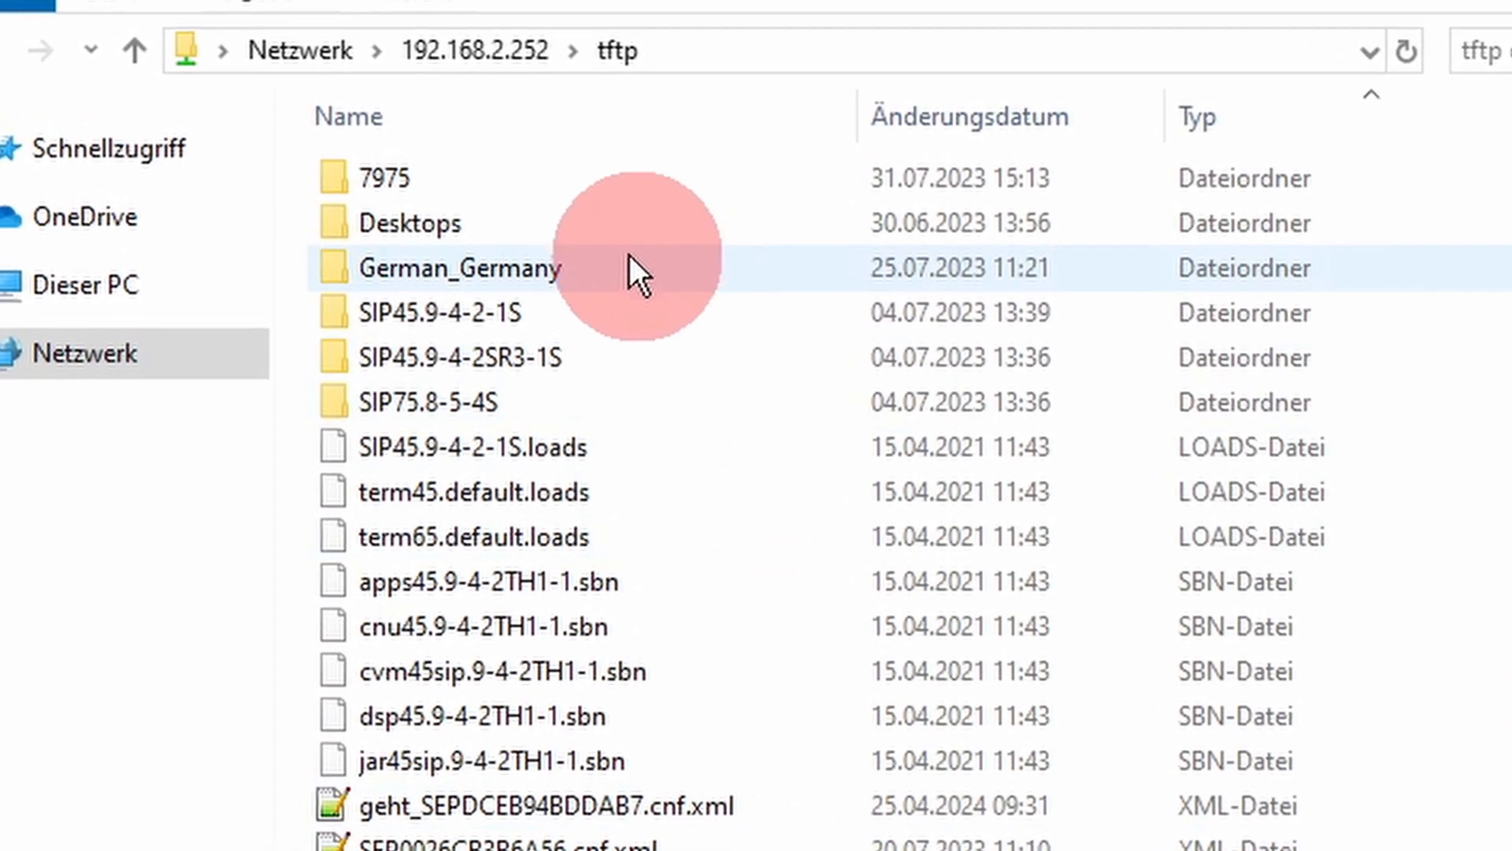
mouse_move(578, 230)
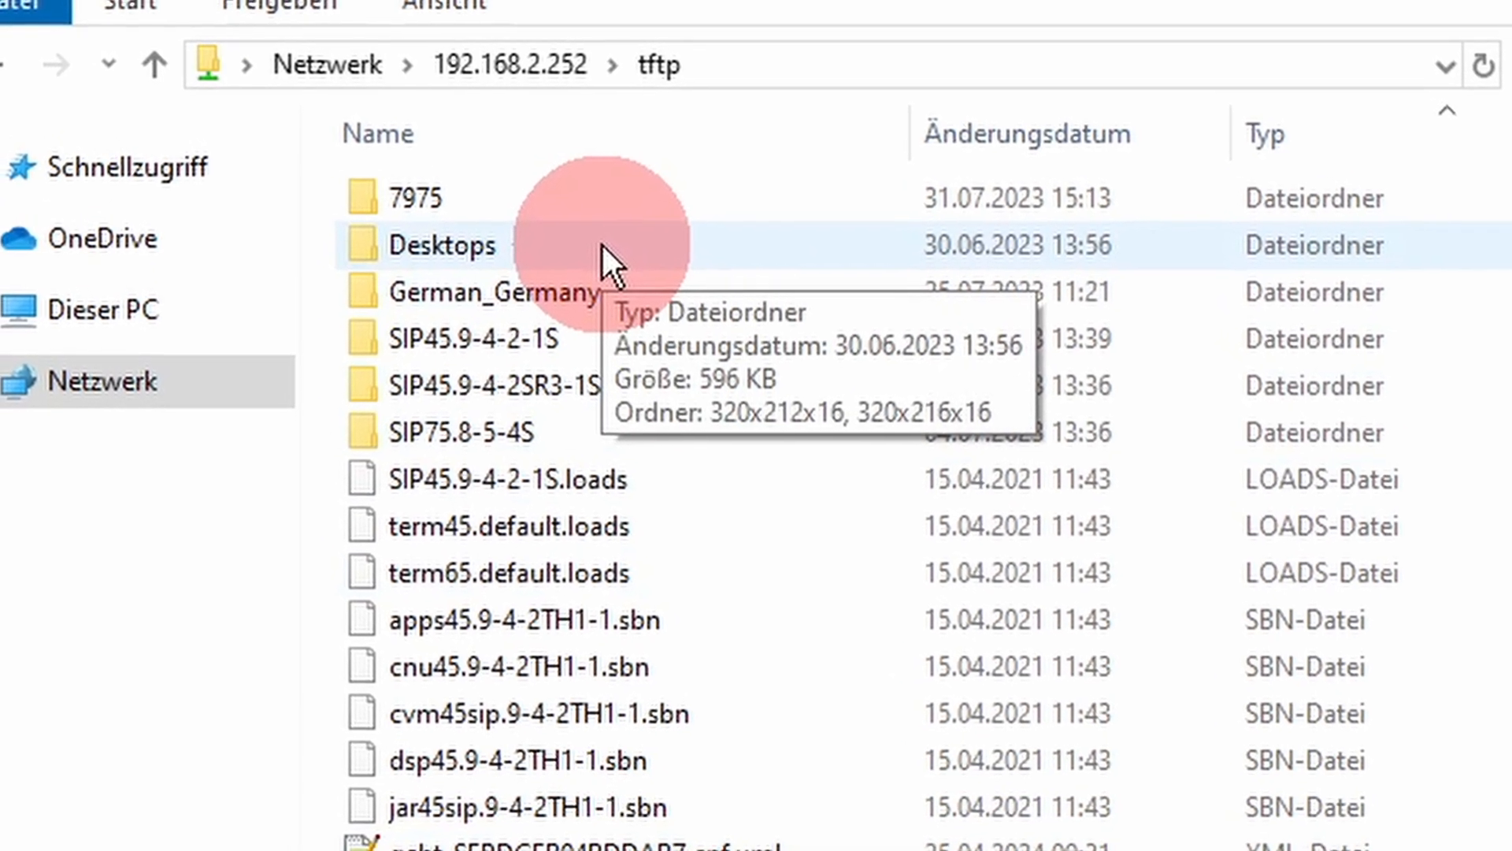
double_click(591, 236)
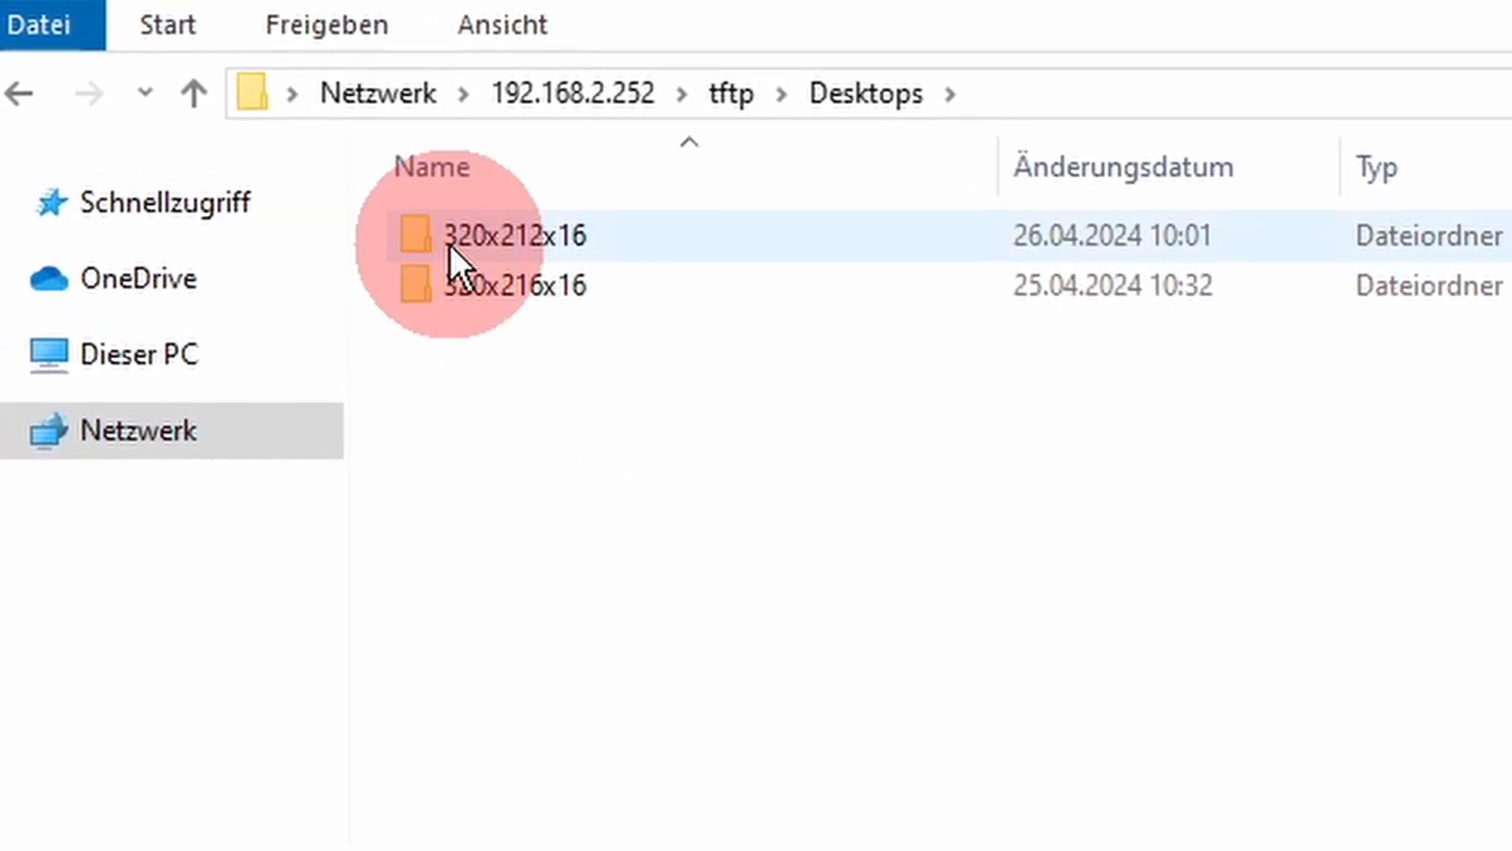
mouse_move(543, 243)
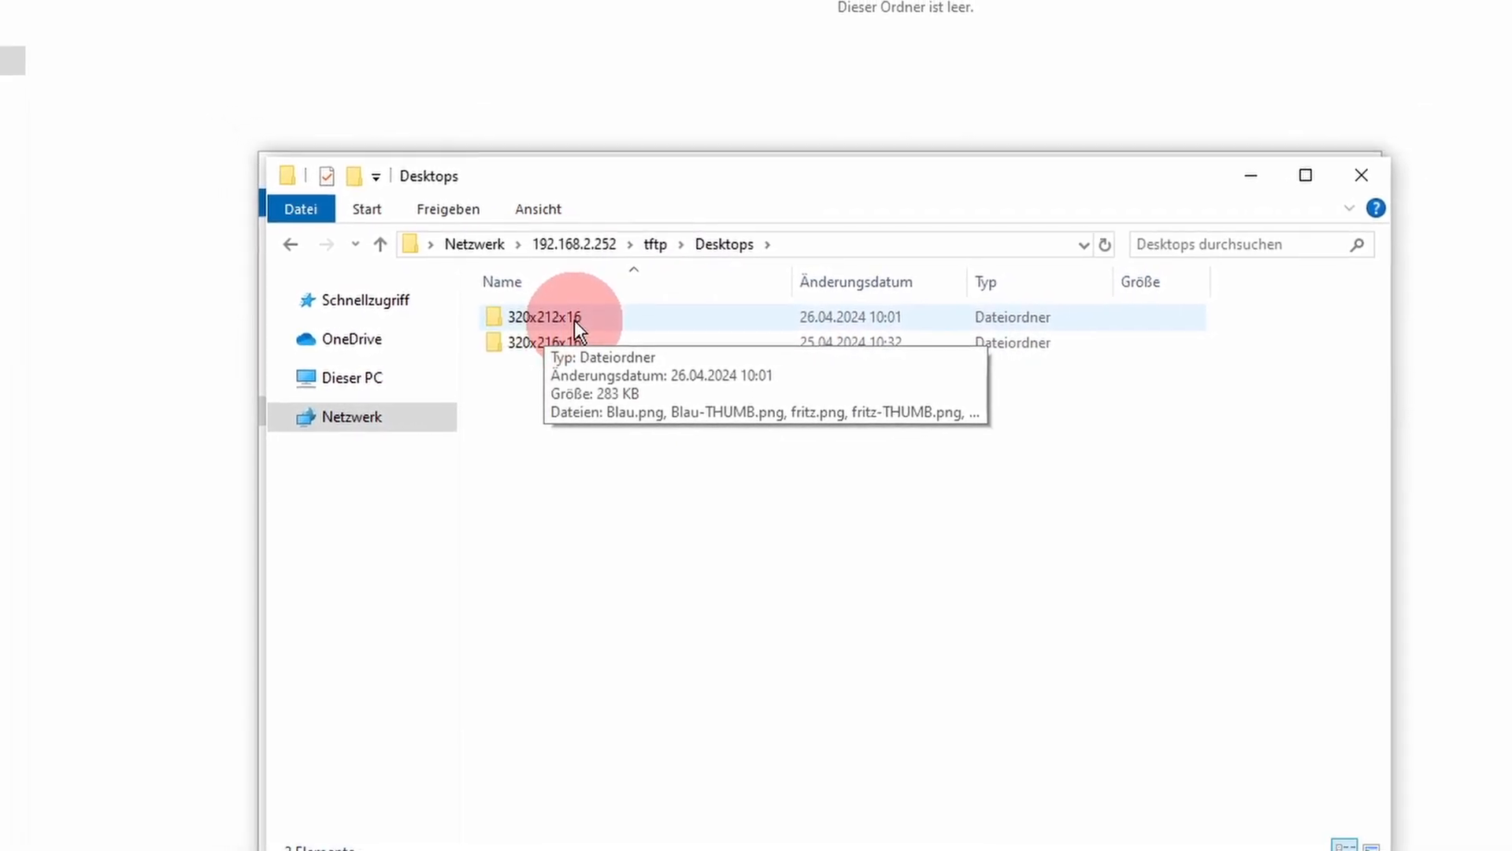
double_click(567, 315)
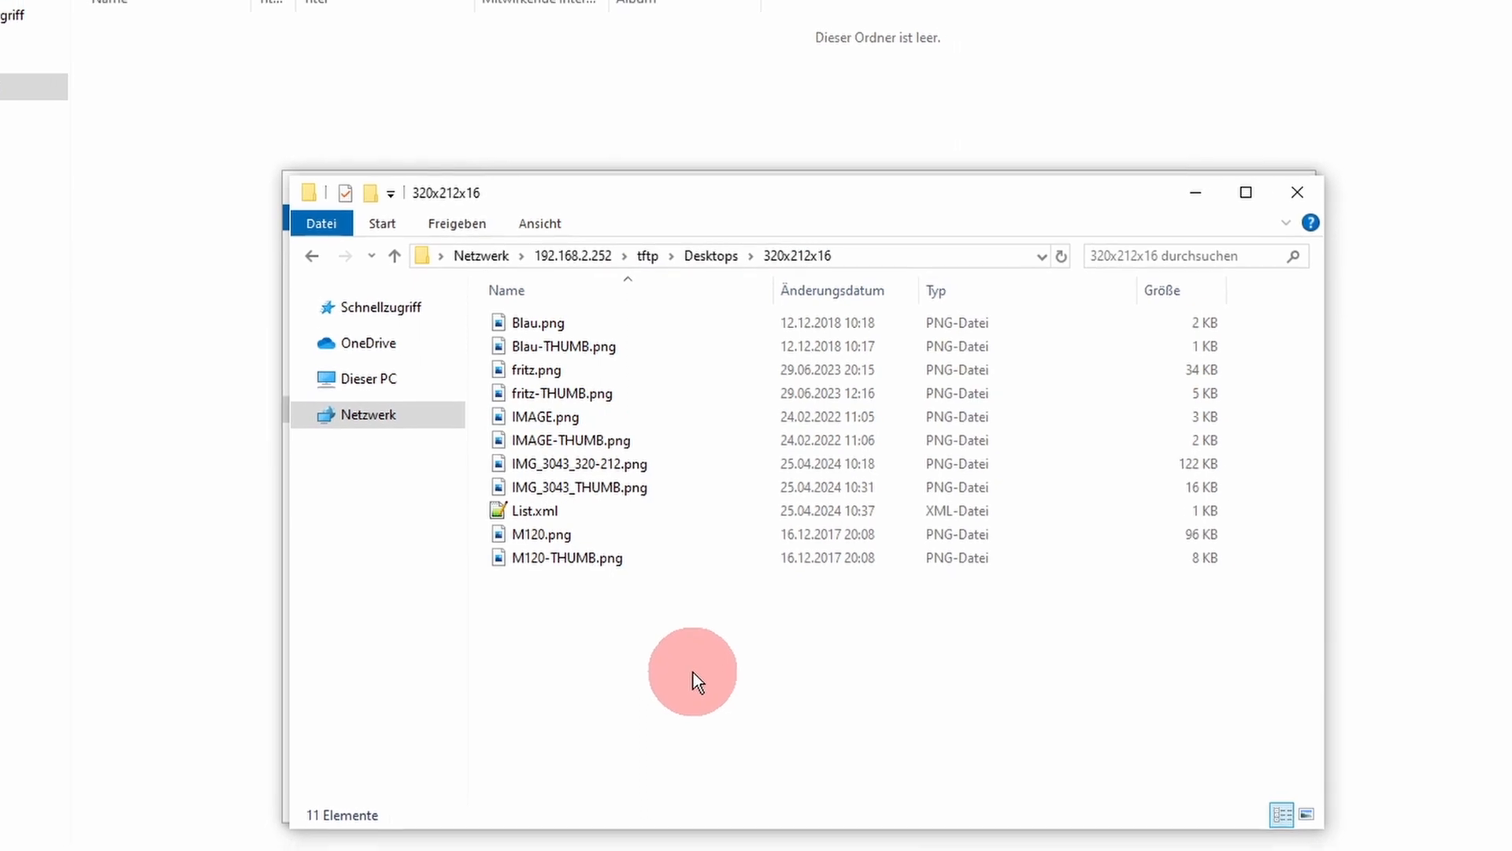
left_click(668, 553)
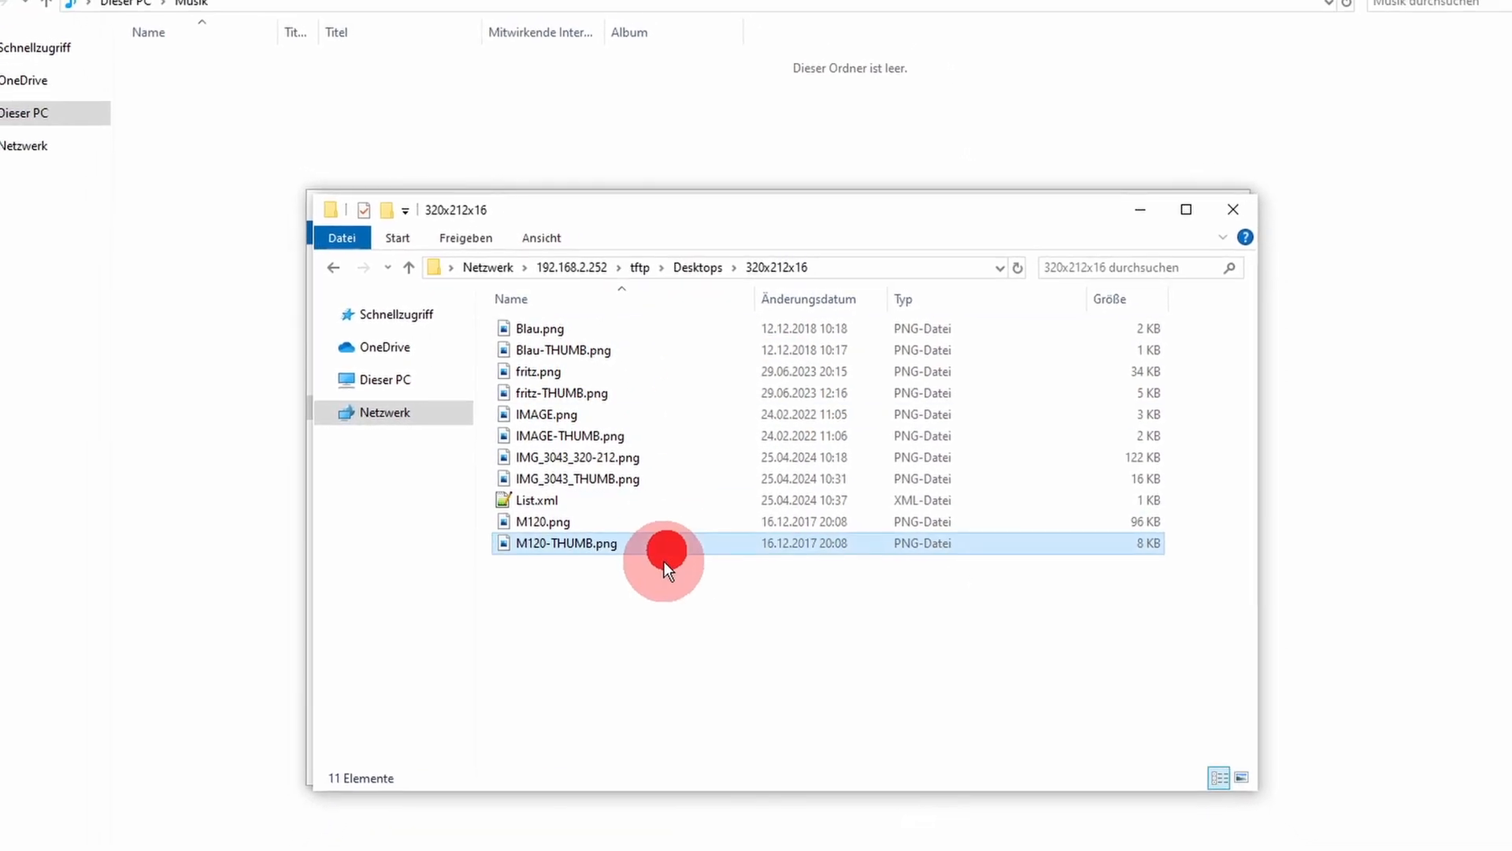
left_click(692, 644)
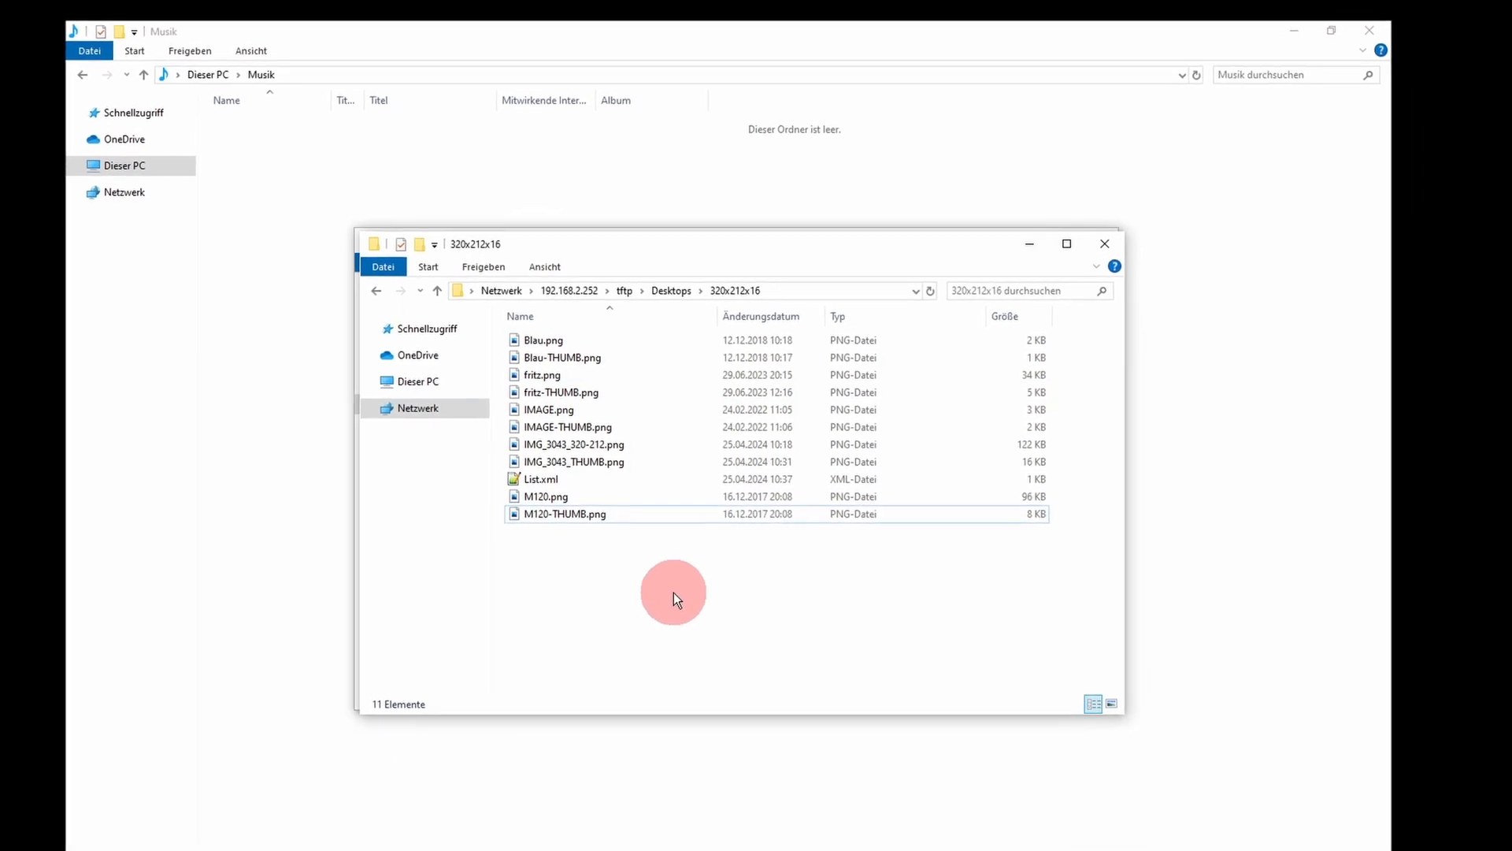
Step: Bring the Background folder window forward and view female-bot.png enlarged
left_click_drag(701, 247, 702, 335)
left_click(721, 247)
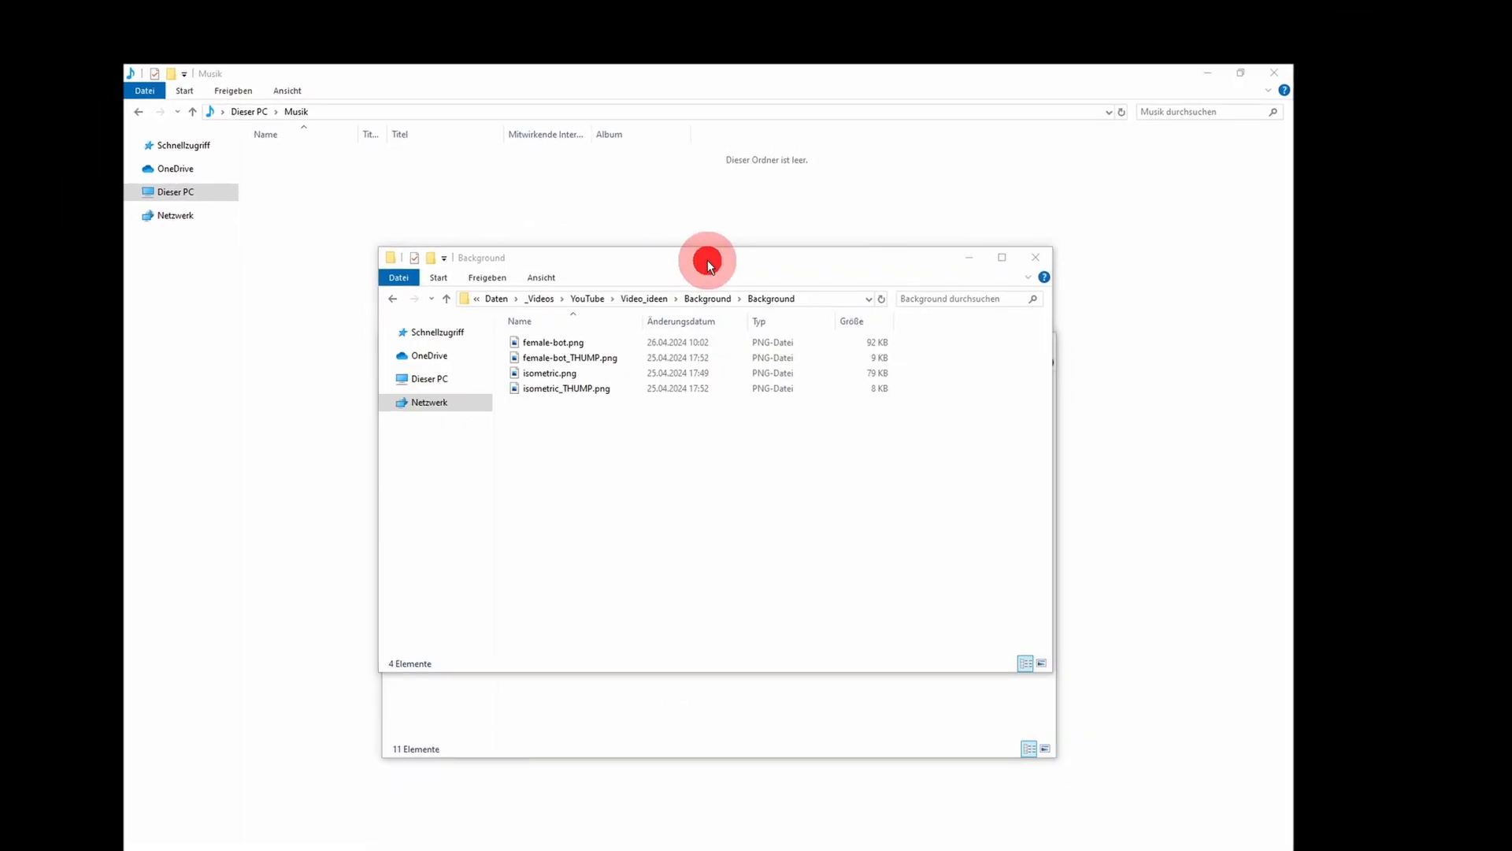
double_click(619, 338)
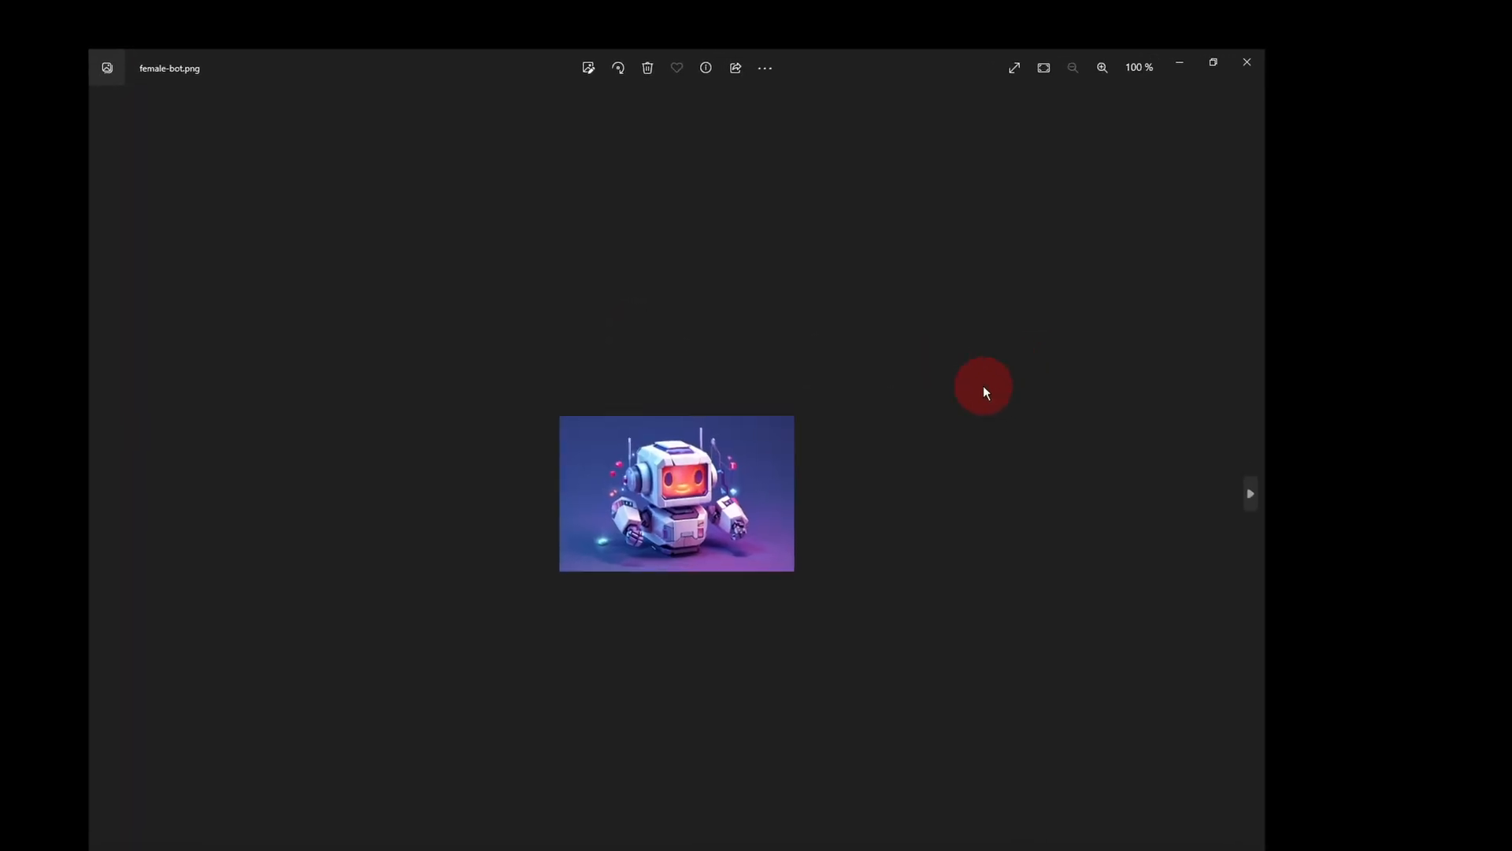
scroll(900, 468, "up", 5)
scroll(900, 468, "down", 5)
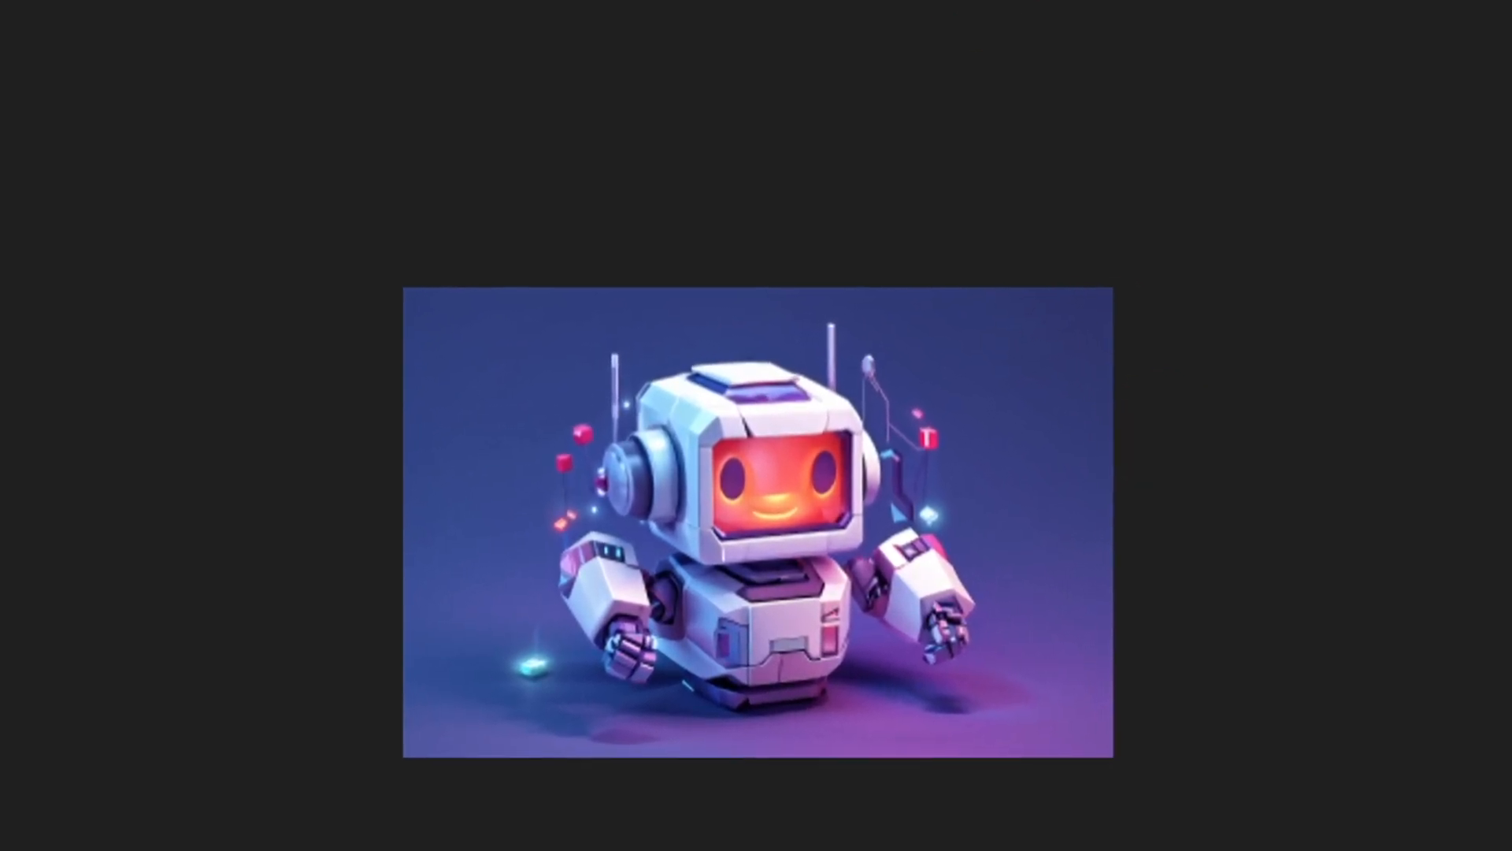
Step: Check the width and height of female-bot.png in the custom resize dialog, and close it without saving a copy
right_click(774, 476)
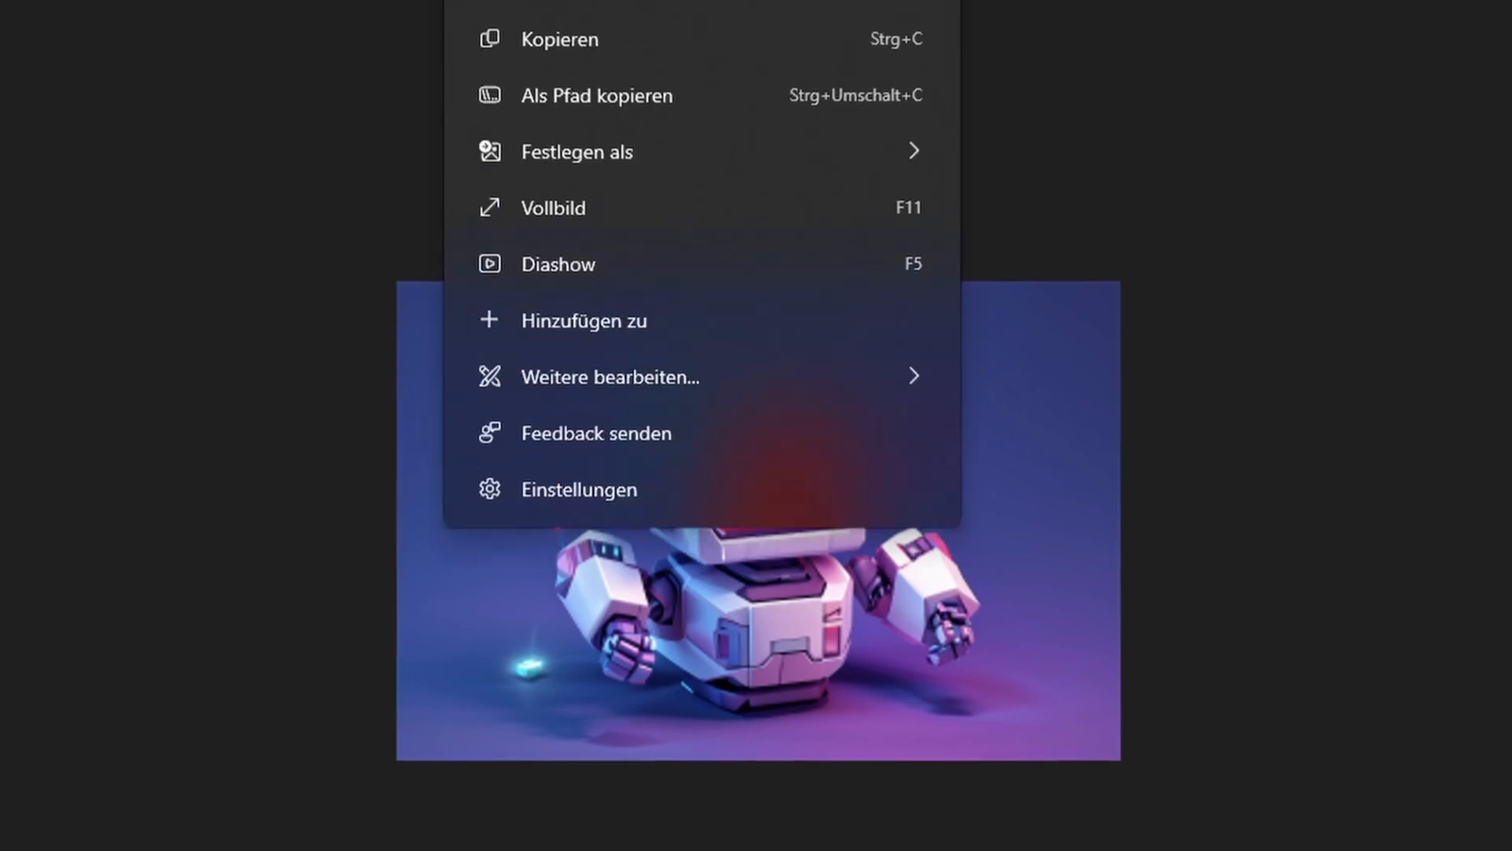
left_click(849, 0)
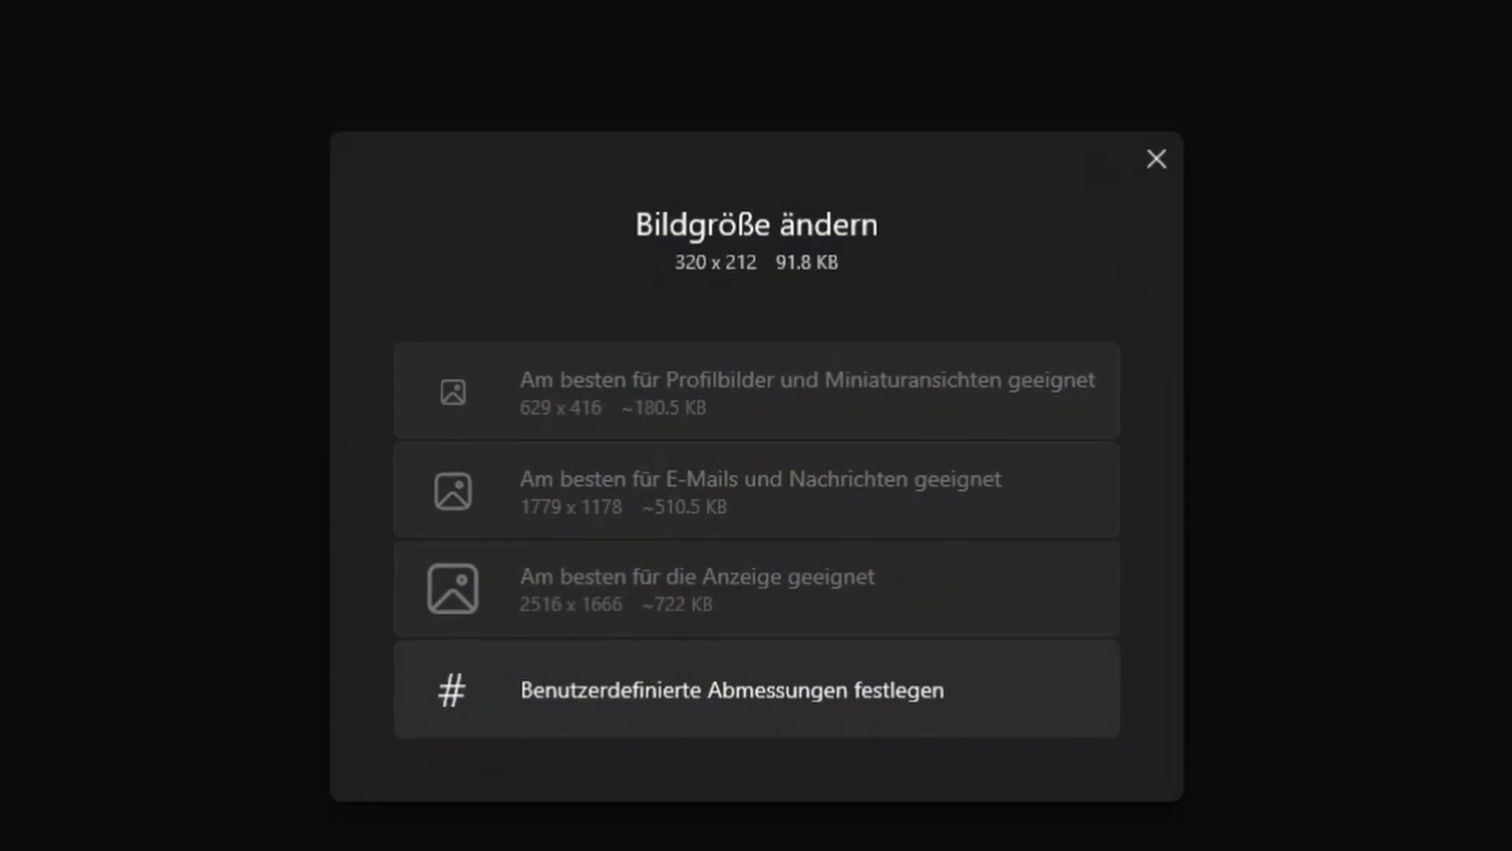
left_click(1032, 668)
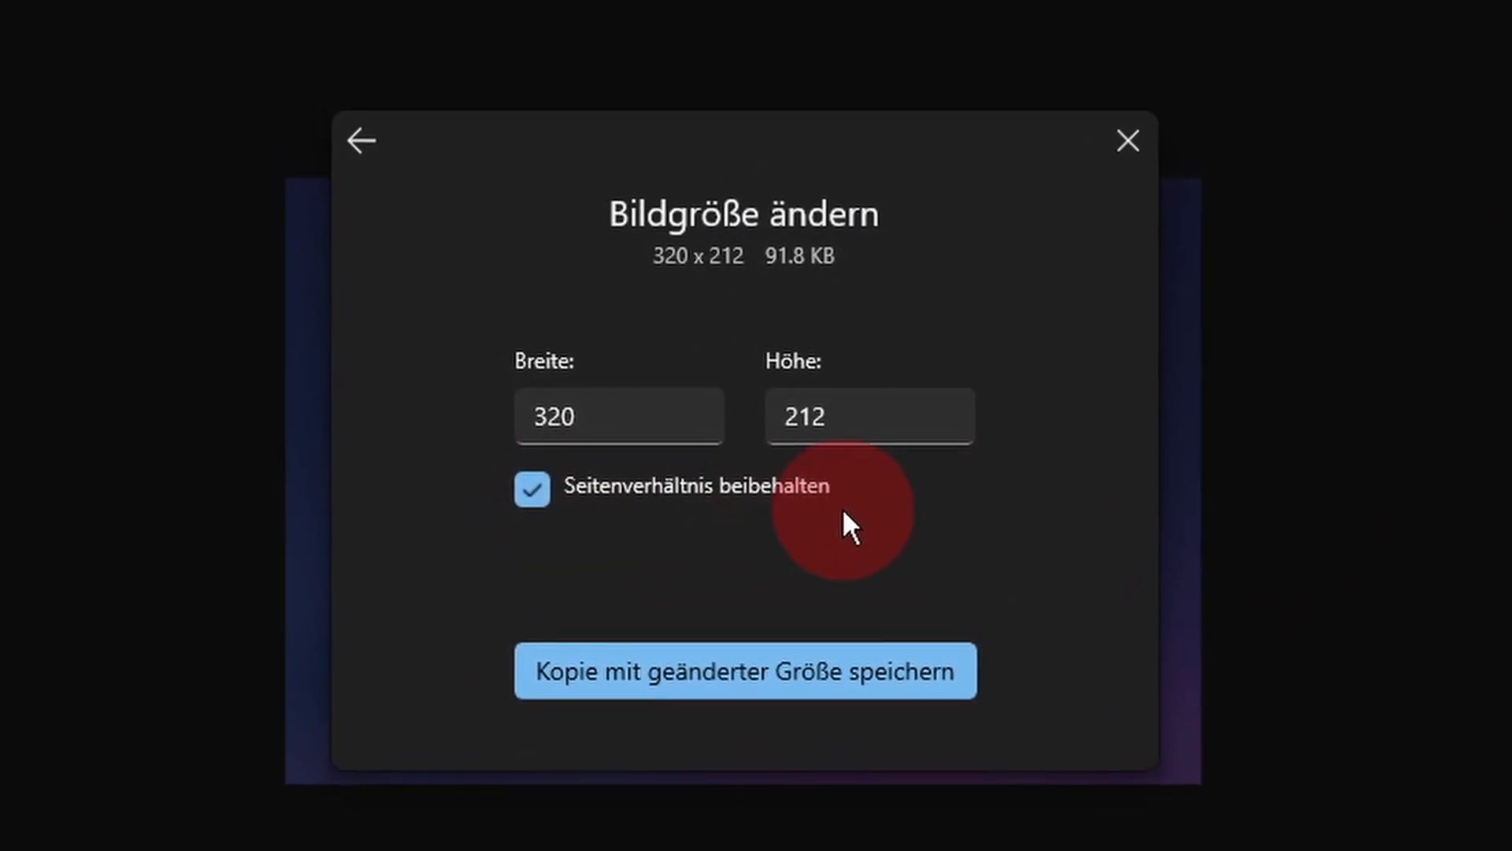
left_click(1131, 146)
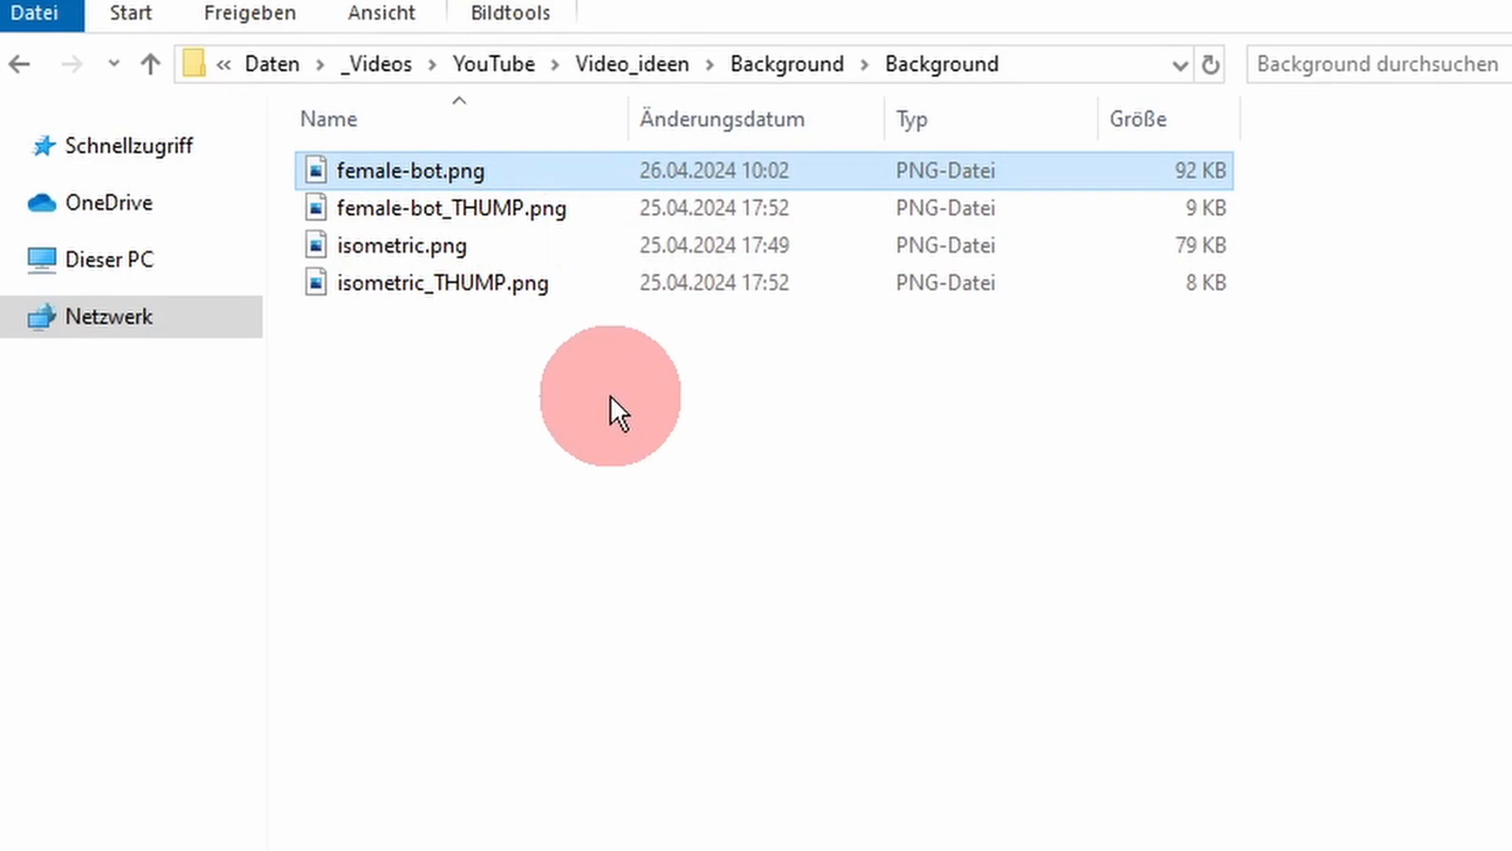
Step: View female-bot.png again from the Background folder and close the viewer
left_click(602, 248)
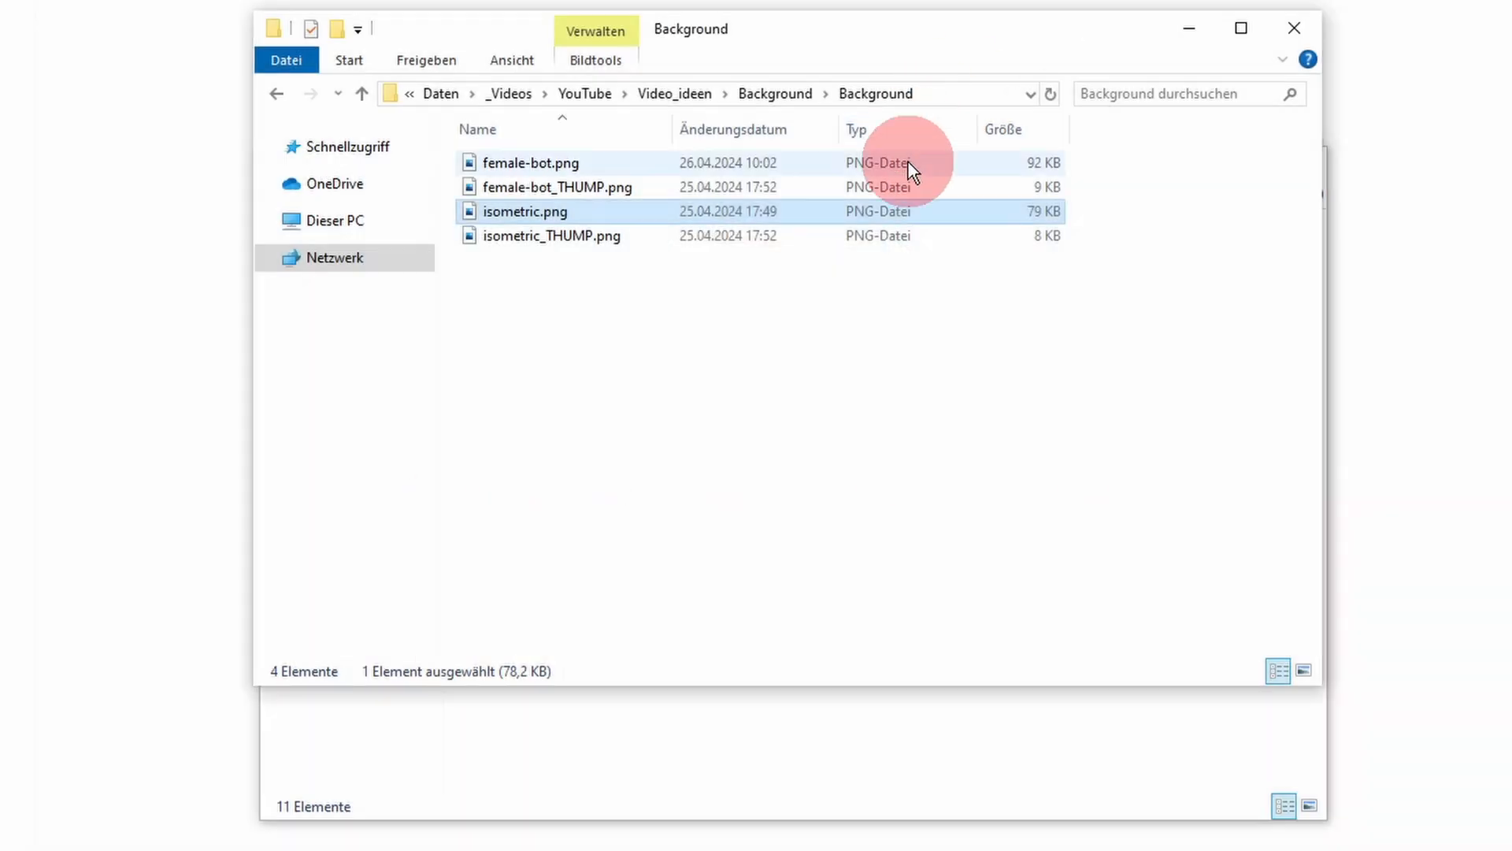
double_click(907, 161)
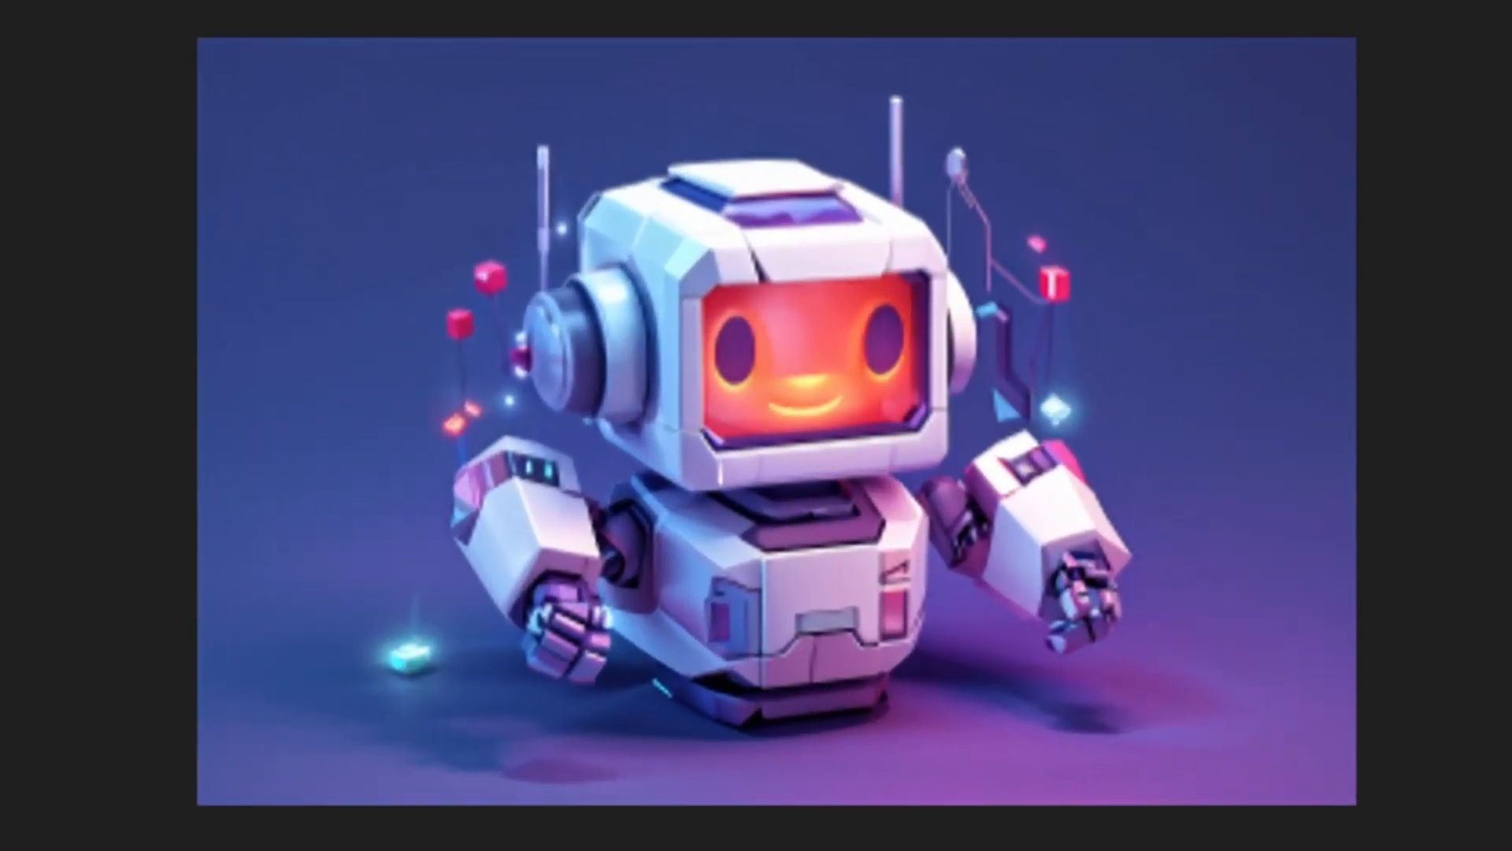
key("Escape")
left_click(890, 336)
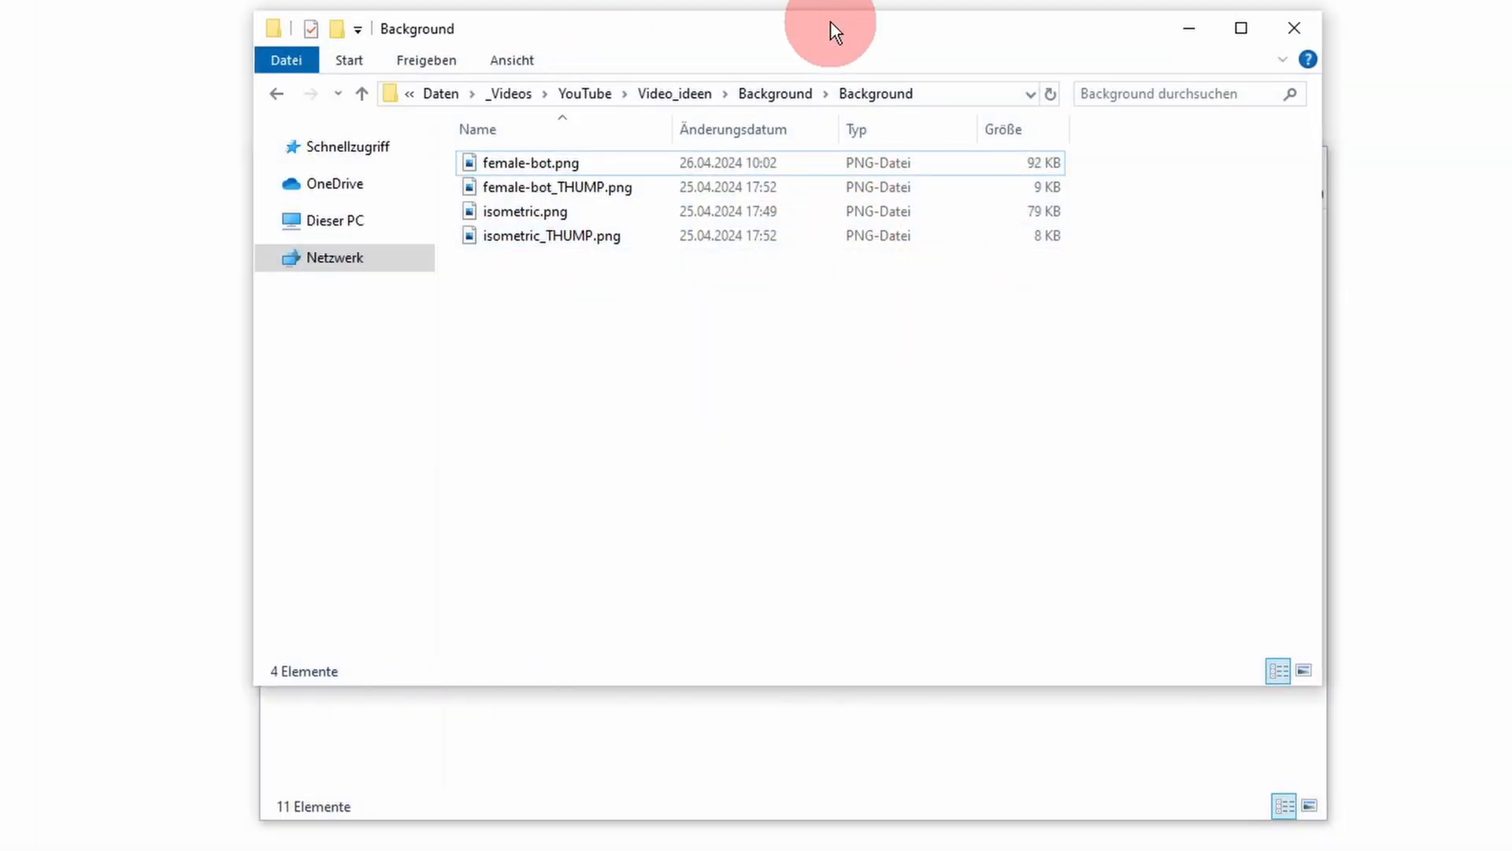
Step: Open female-bot_THUMP.png and check its width and height in the custom resize dialog without saving a copy
left_click_drag(830, 20, 959, 30)
double_click(773, 203)
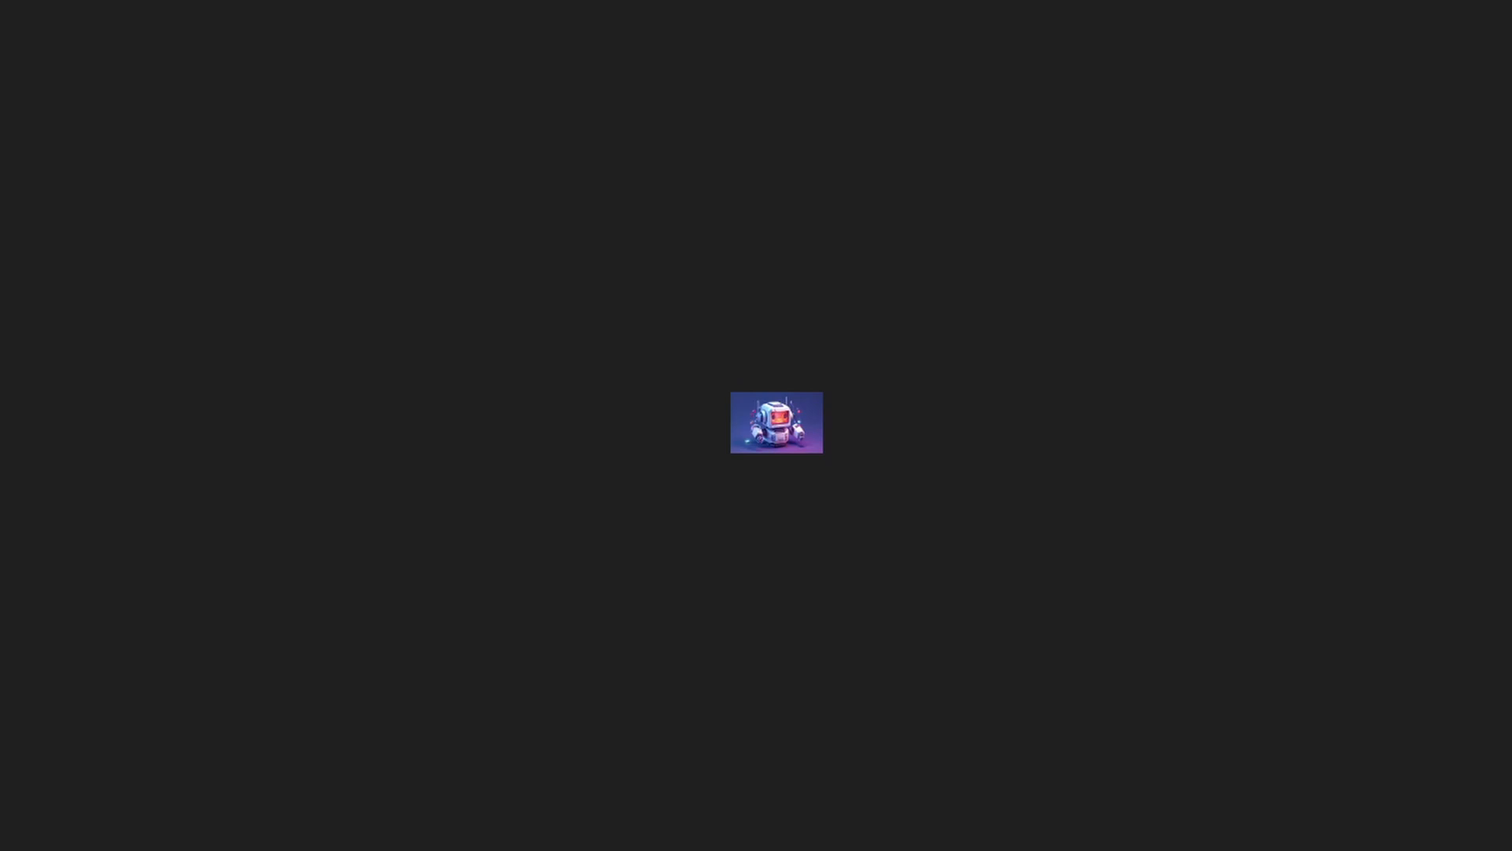
scroll(959, 339, "up", 10)
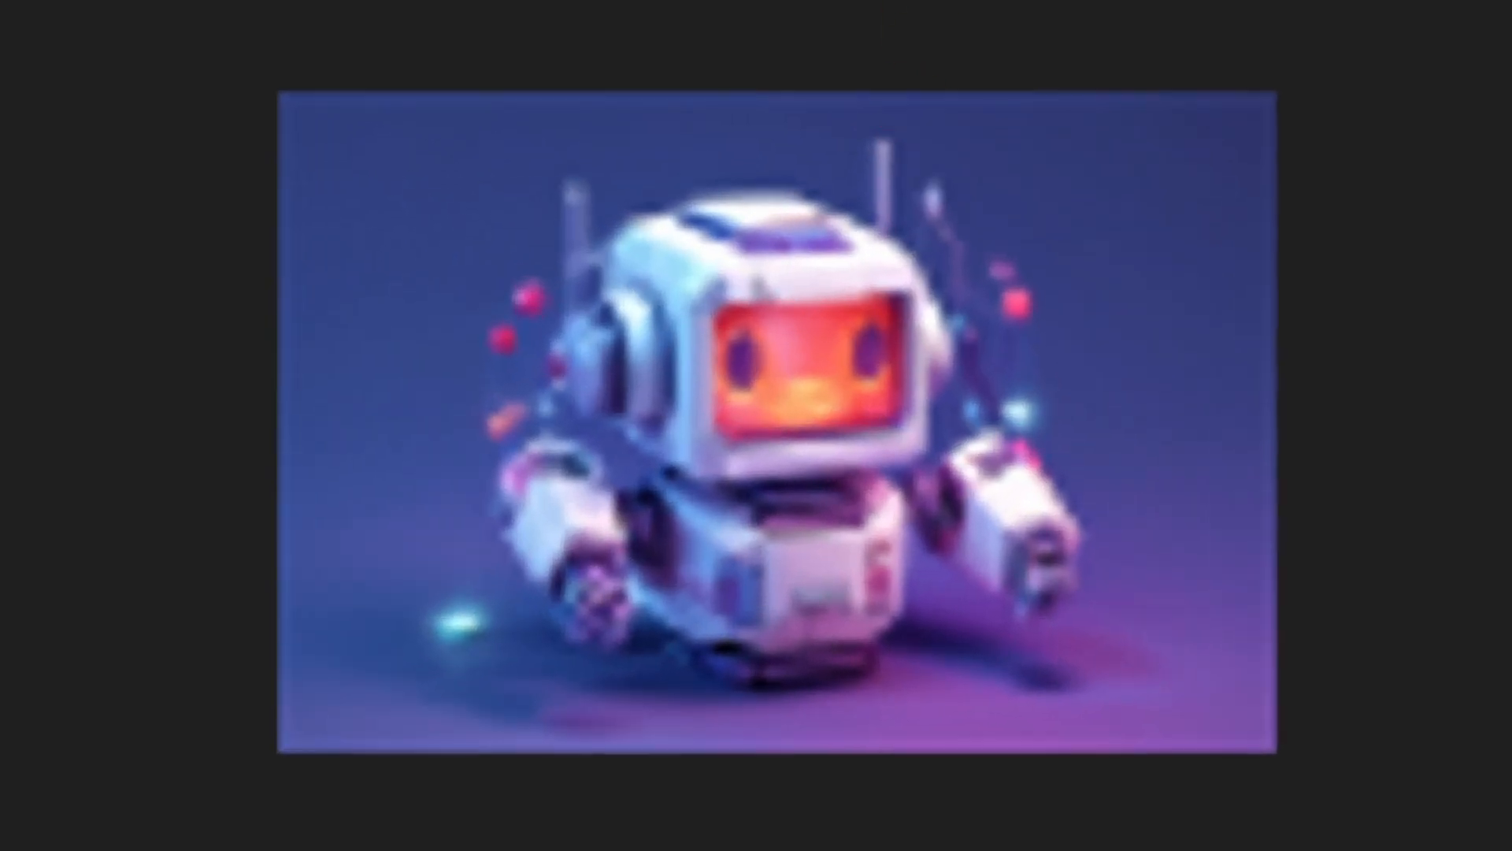
right_click(909, 162)
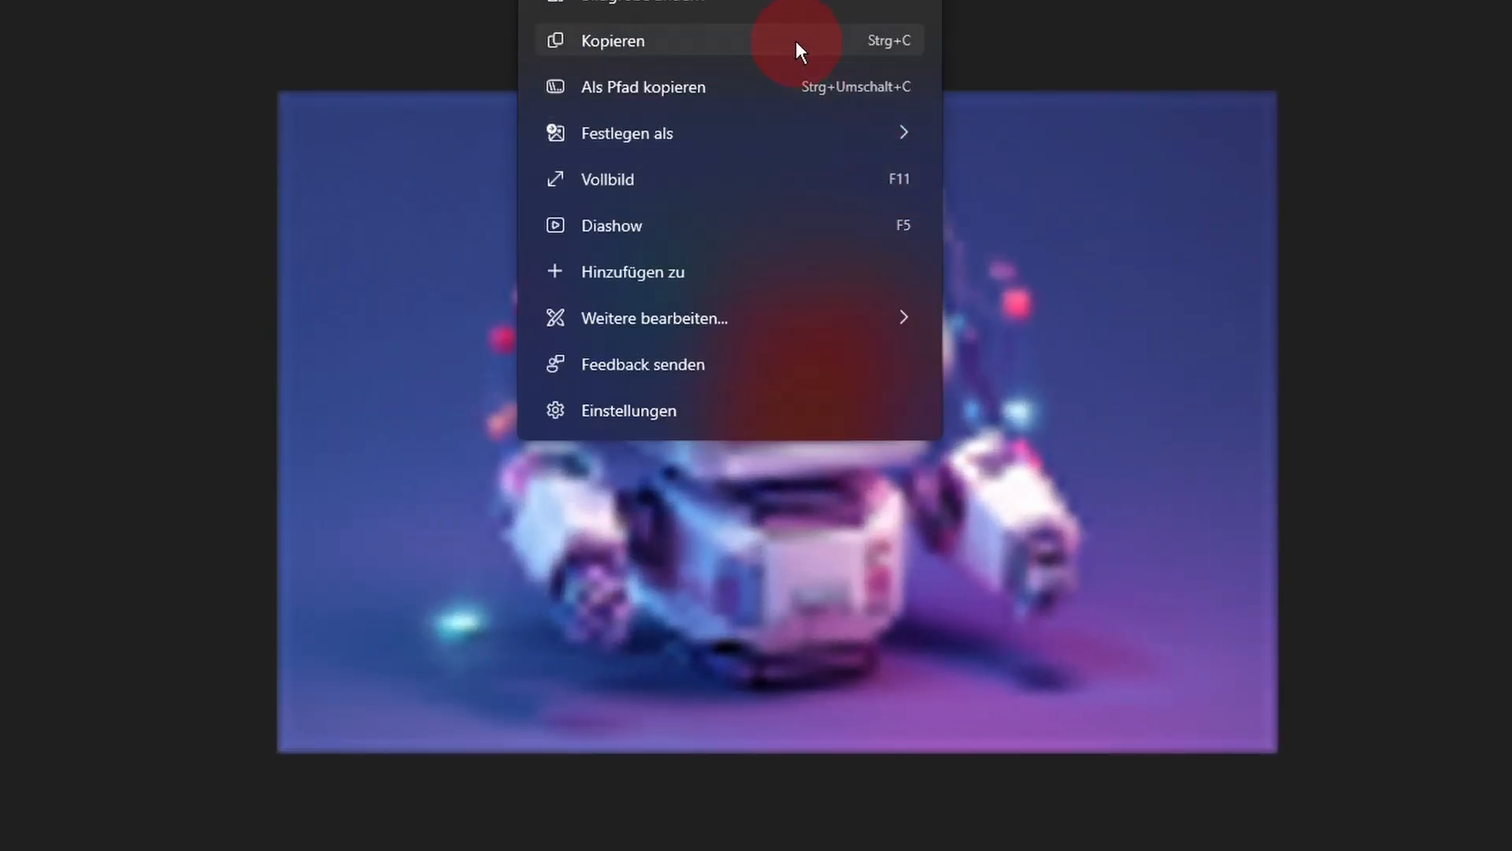
left_click(799, 4)
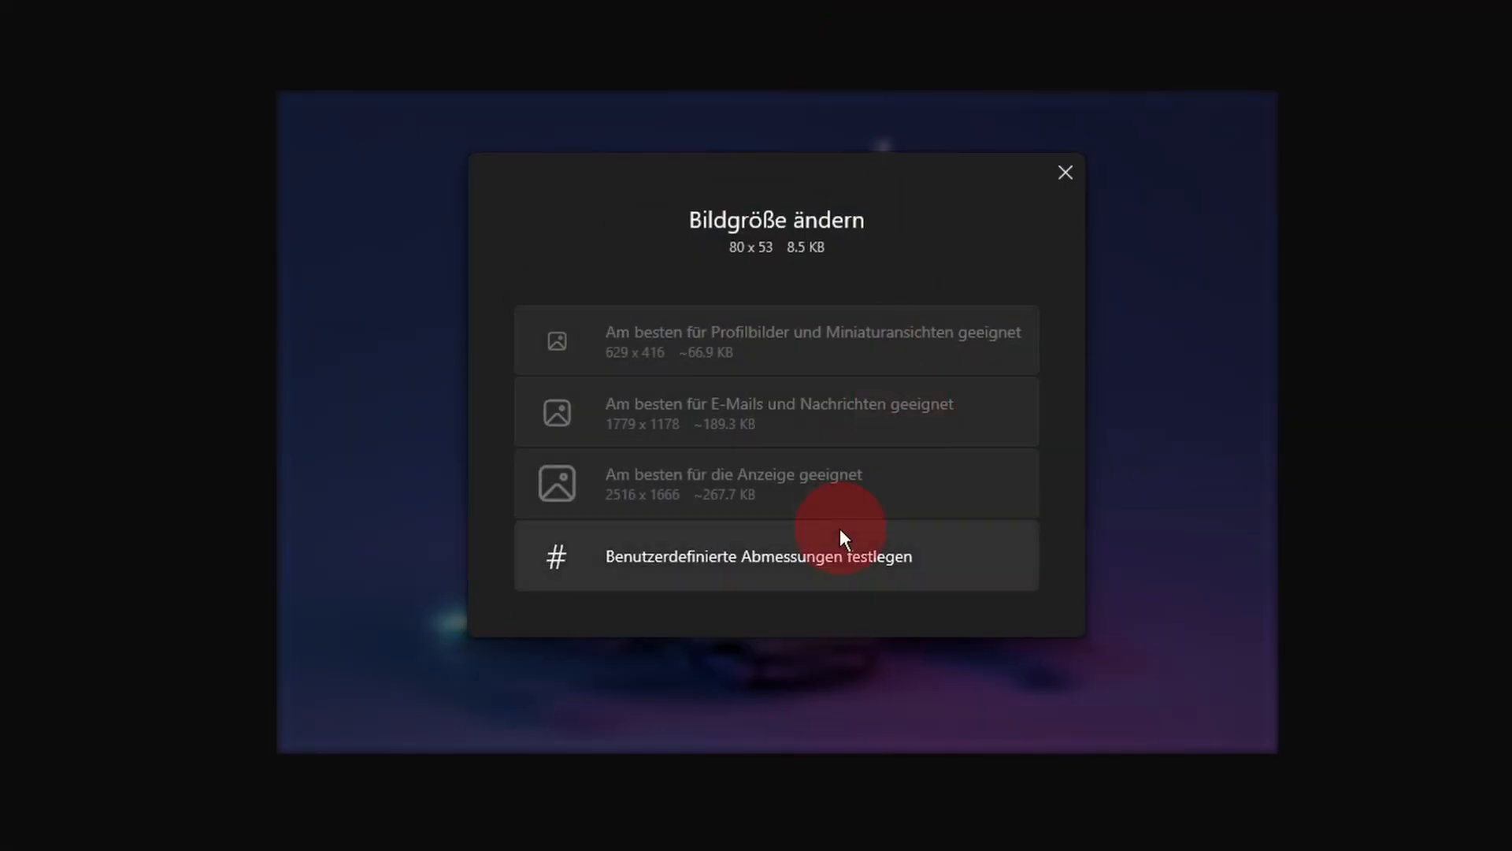
left_click(840, 534)
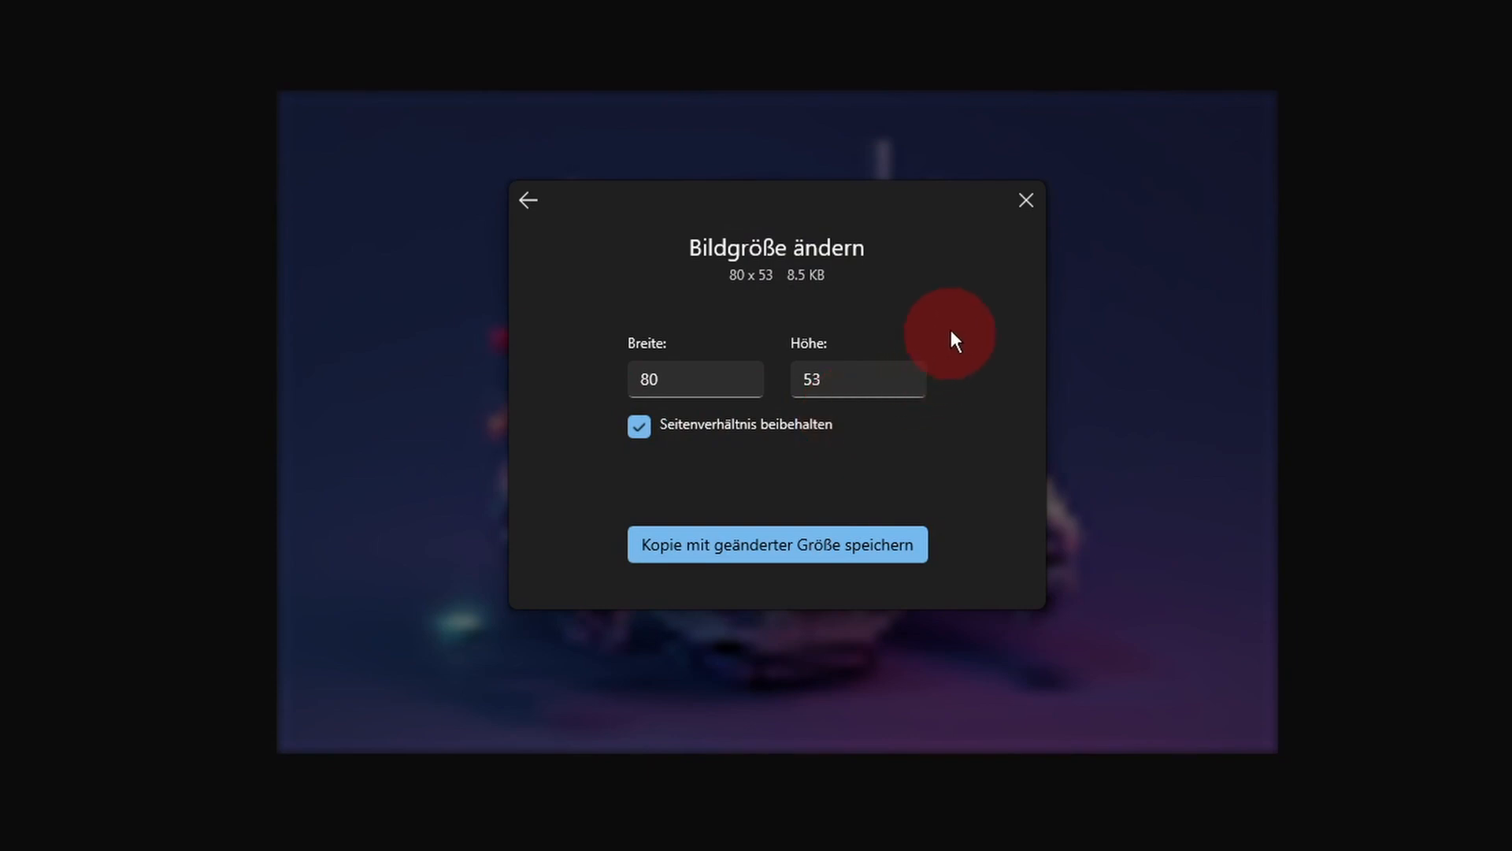
left_click(1022, 198)
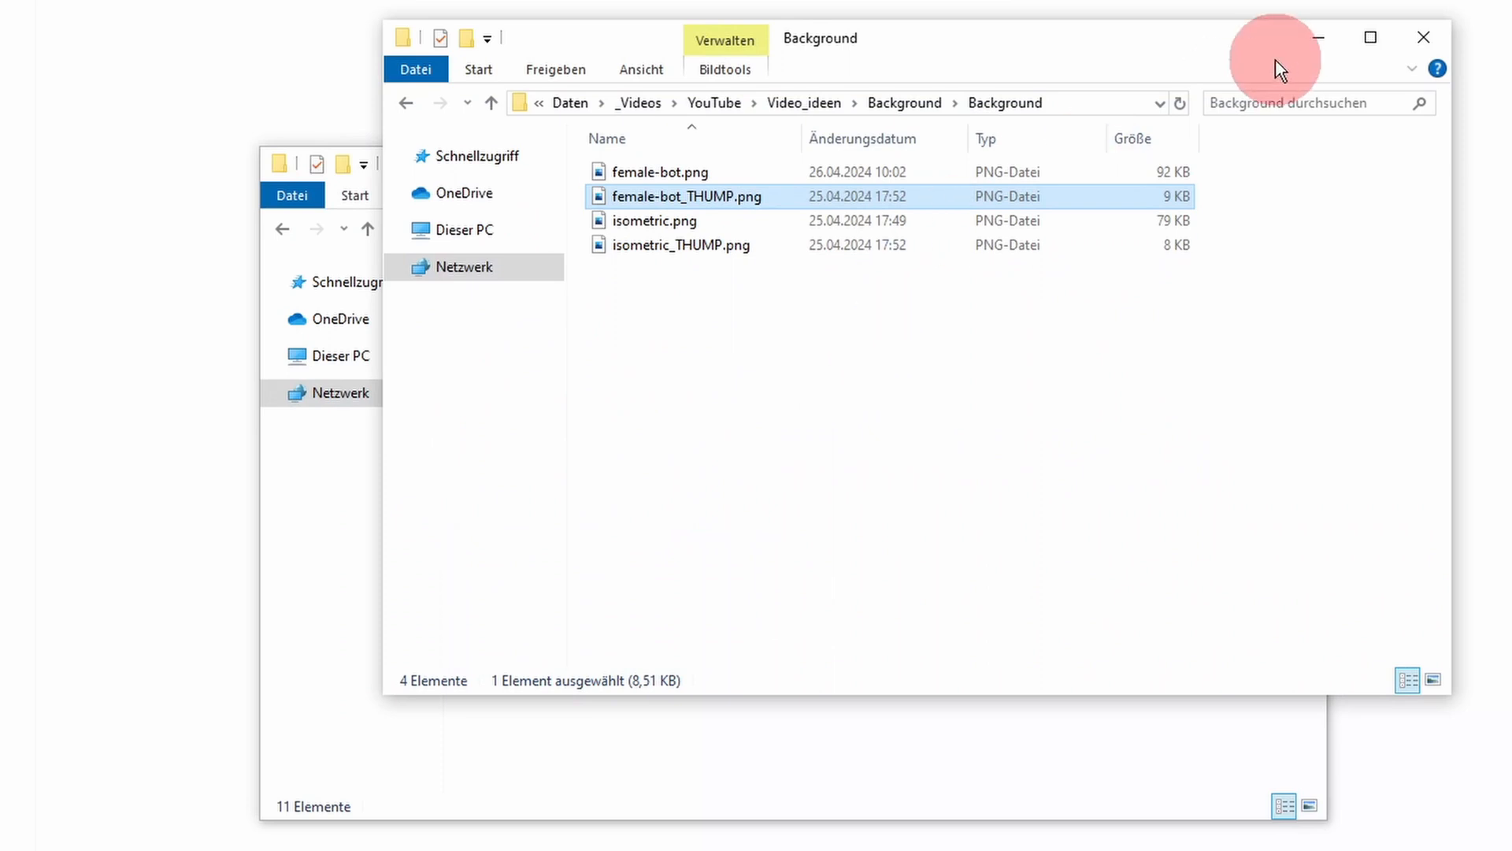
Step: Bring the 320x212x16 folder window forward over the Background window and go up to the Desktops folder
left_click(567, 764)
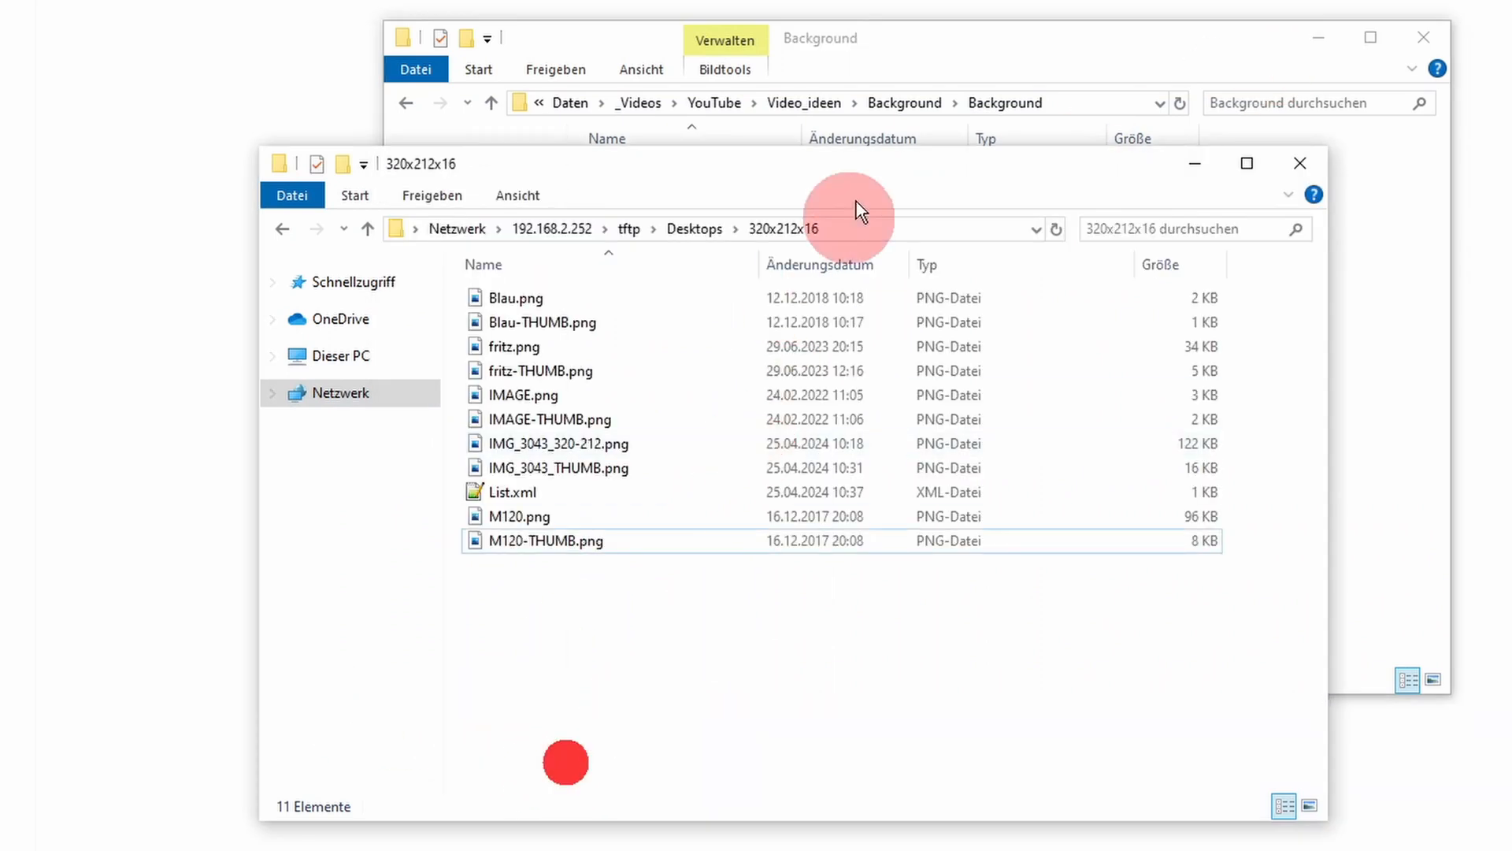
left_click_drag(872, 163, 981, 49)
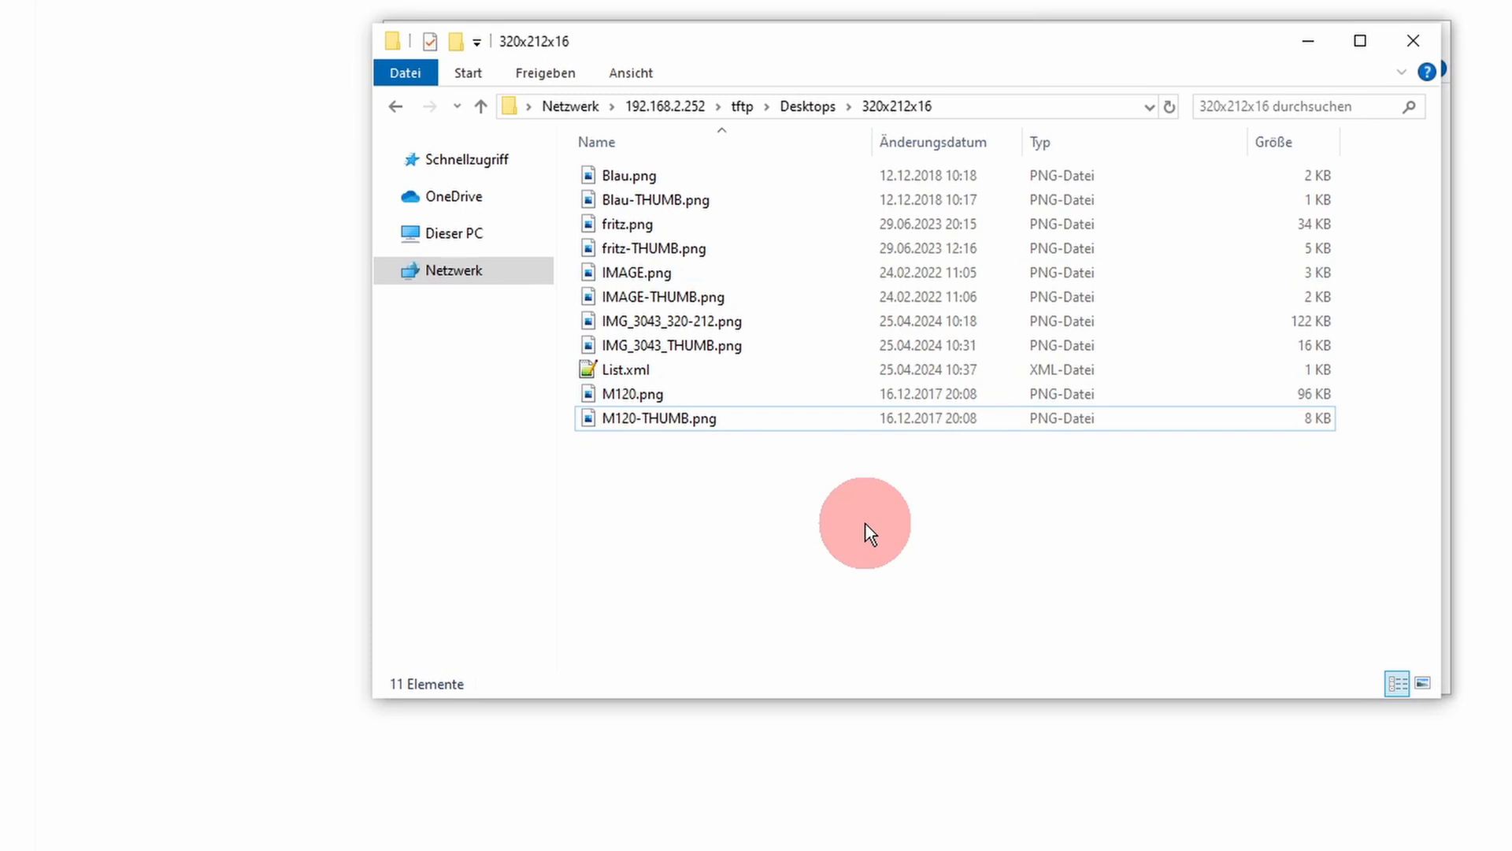
left_click(801, 104)
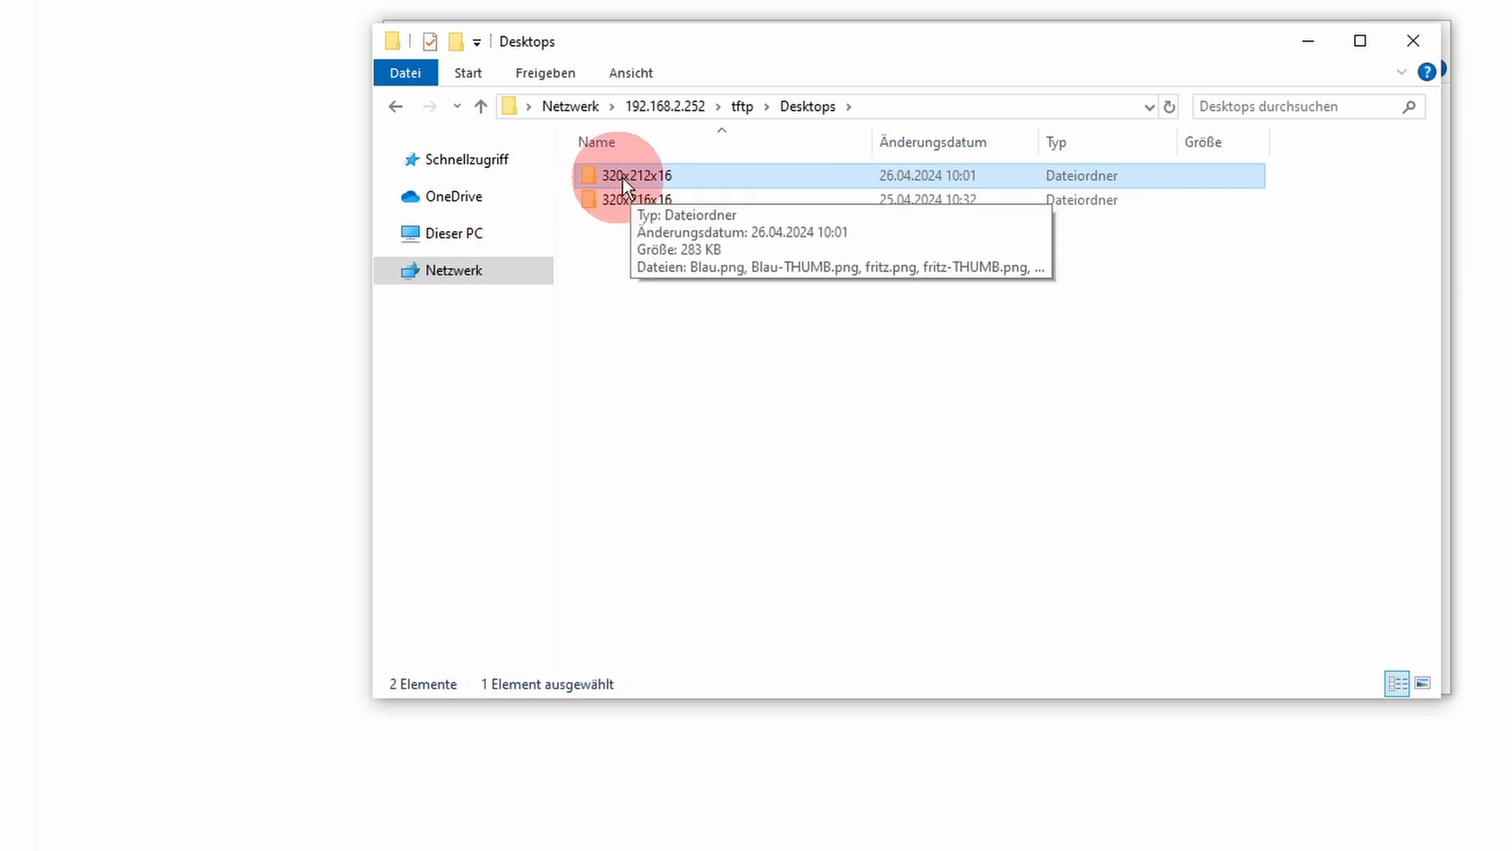
left_click(642, 177)
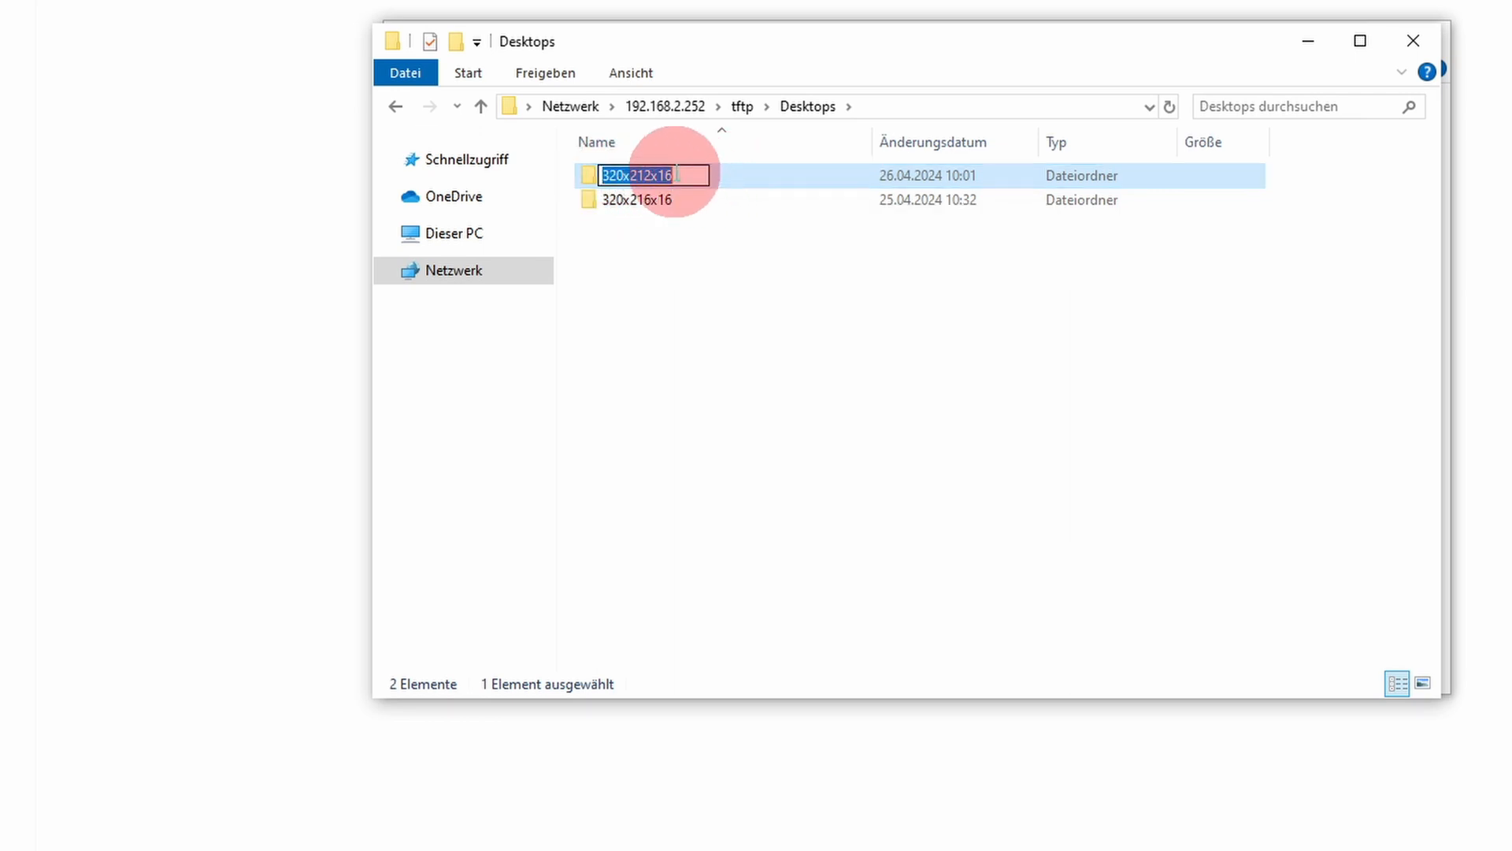
left_click(758, 274)
left_click(692, 182)
left_click(830, 359)
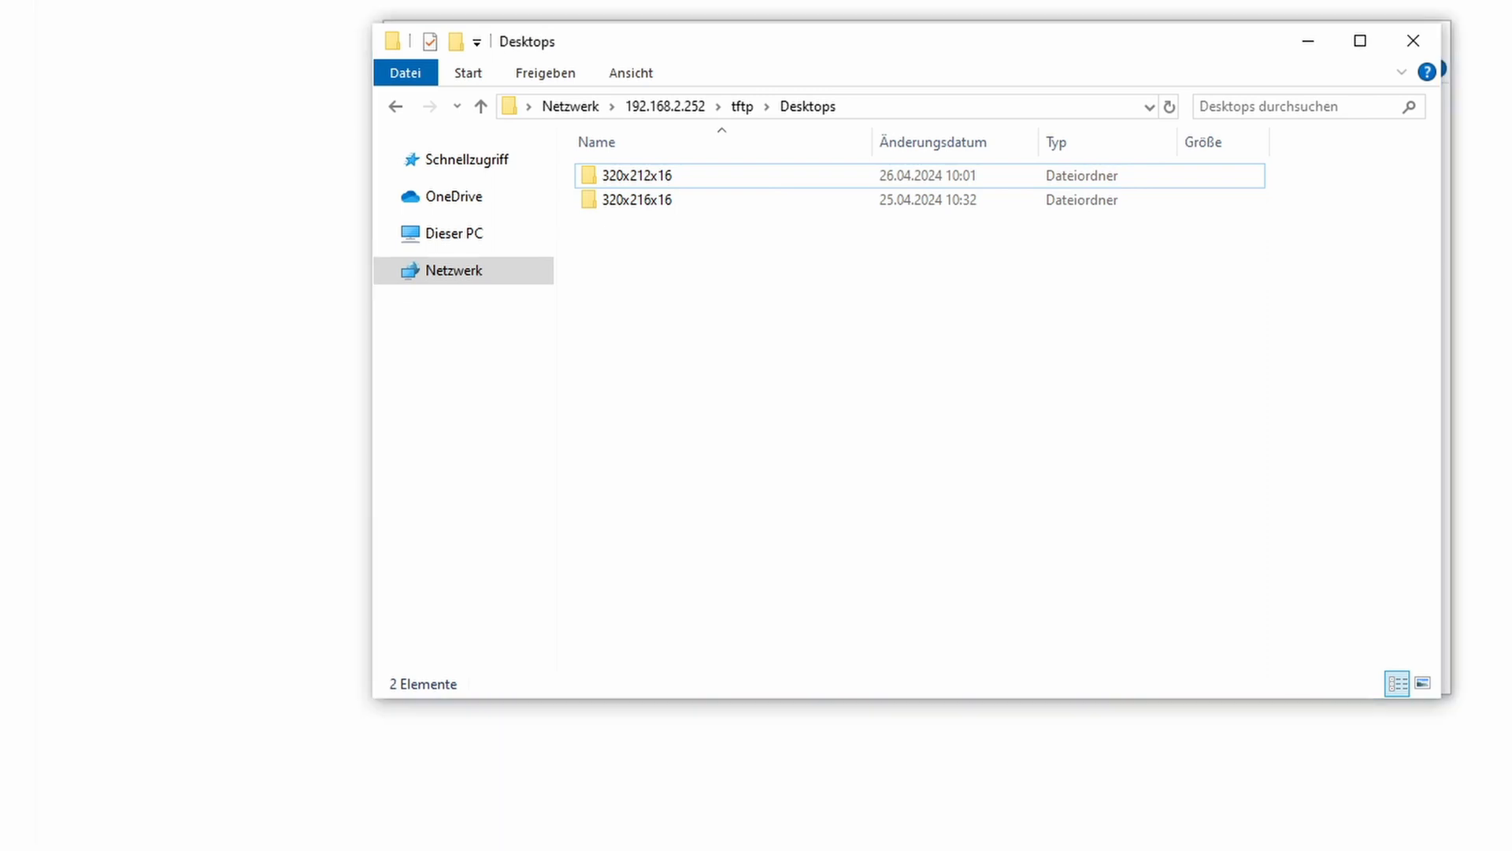
Step: Go up to the tftp folder, return through Desktops to the 320x212x16 folder, and open List.xml for editing
left_click(746, 100)
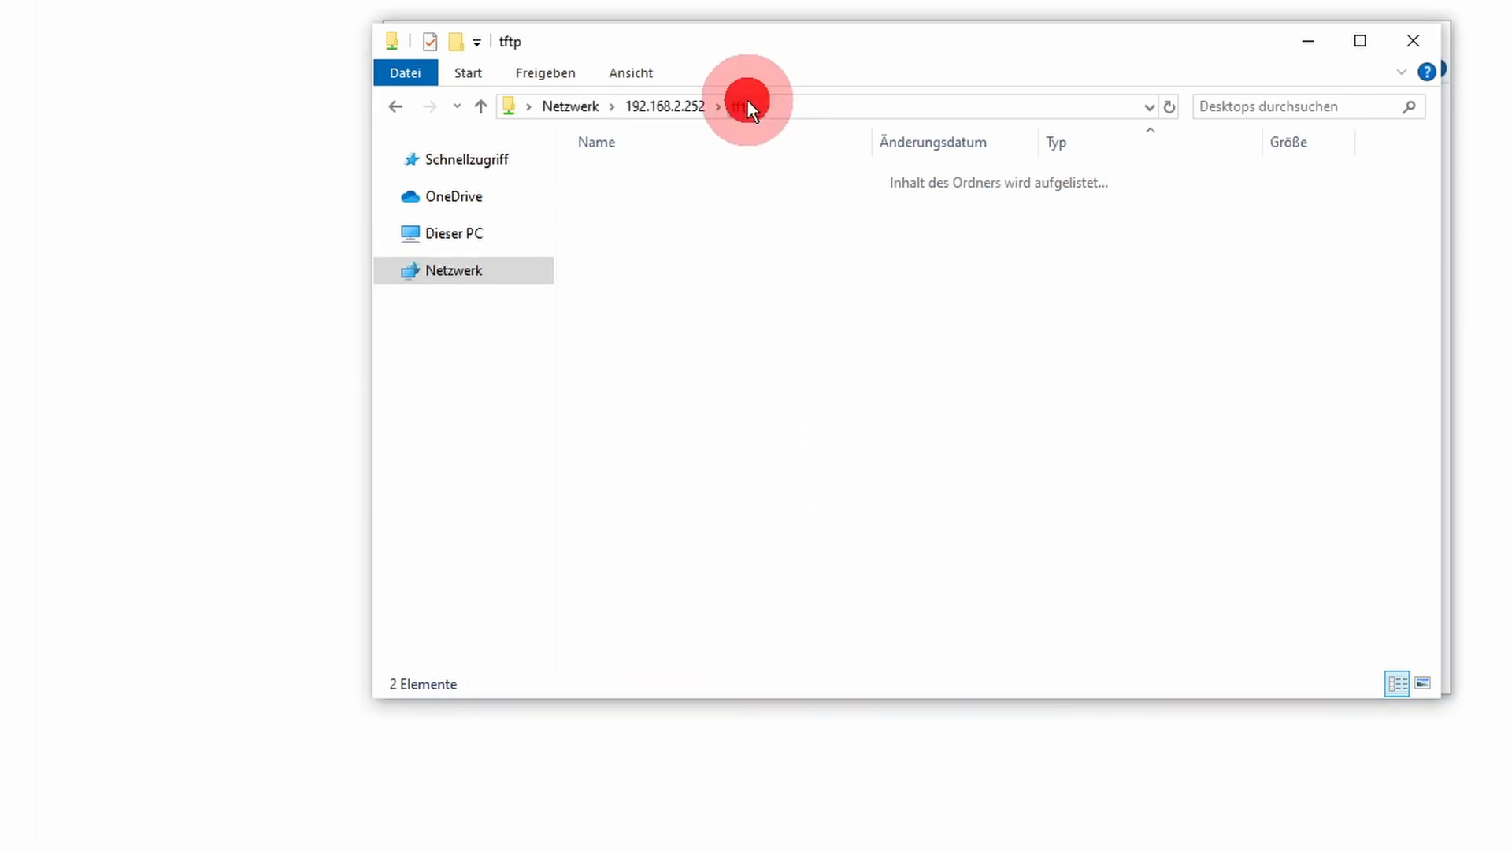
double_click(745, 199)
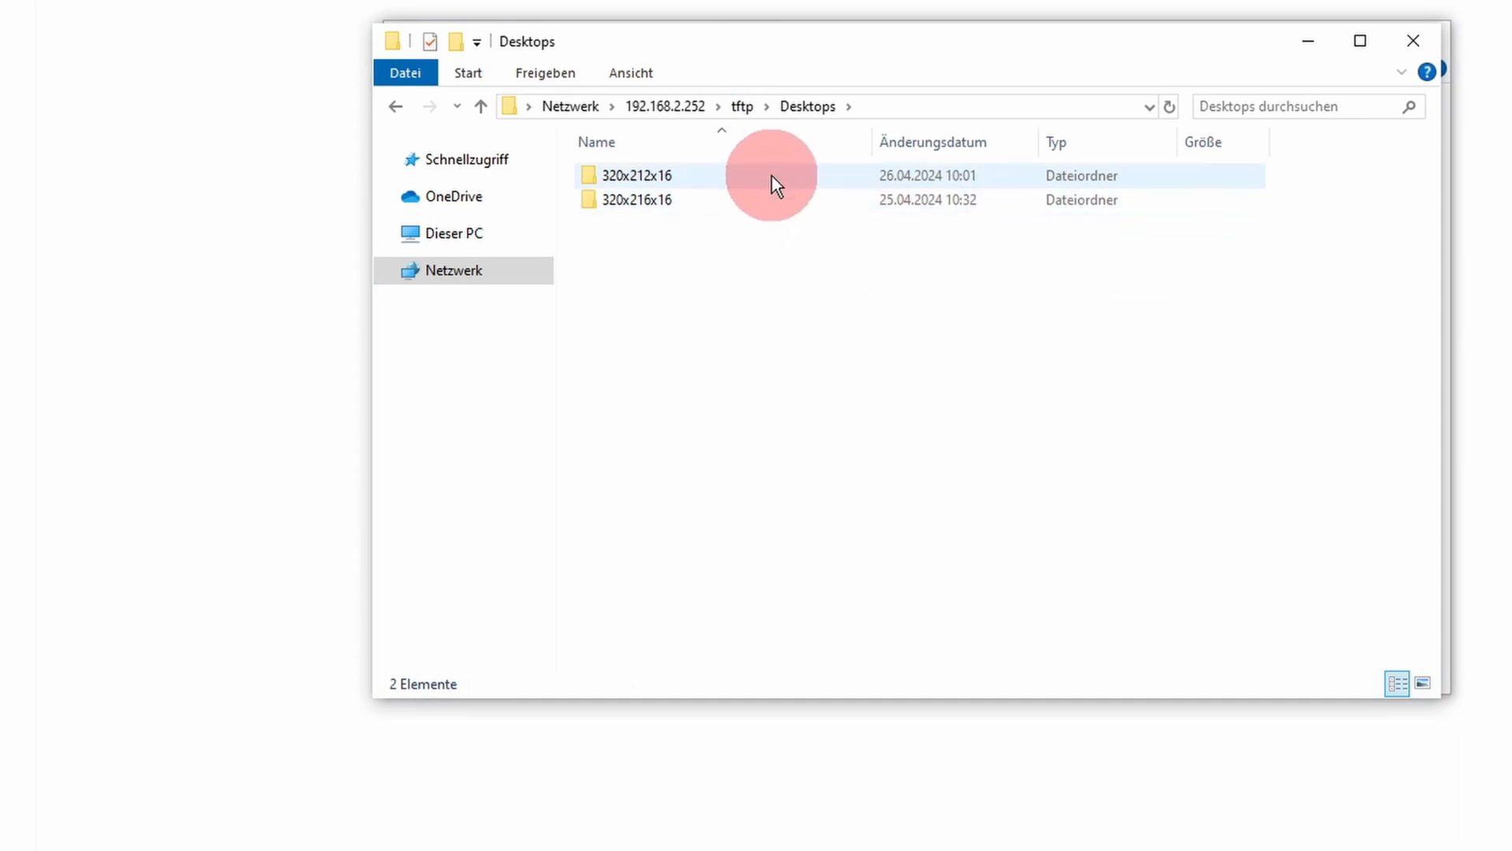
double_click(772, 175)
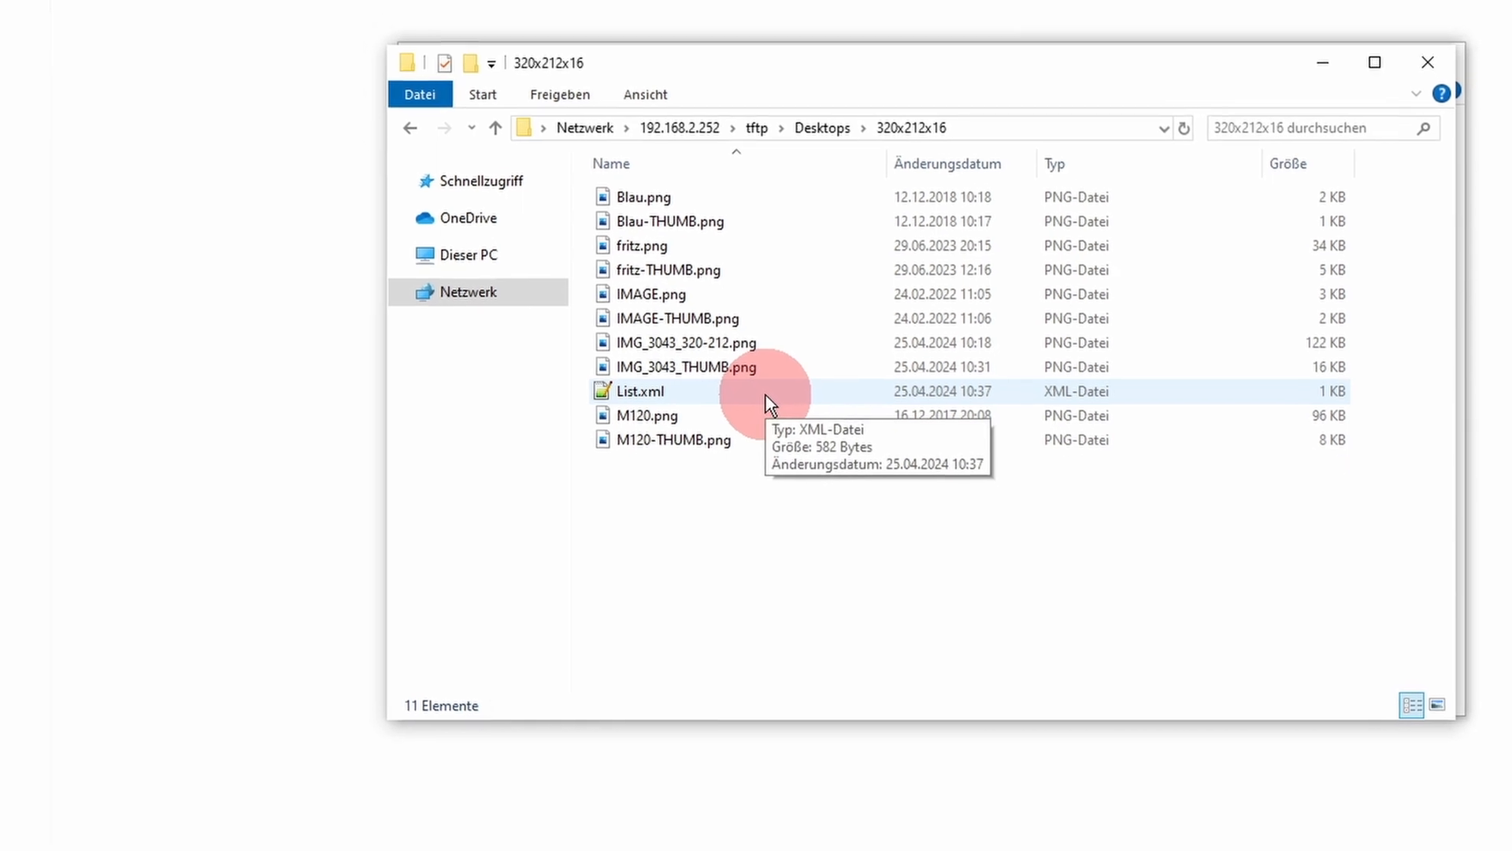
double_click(788, 423)
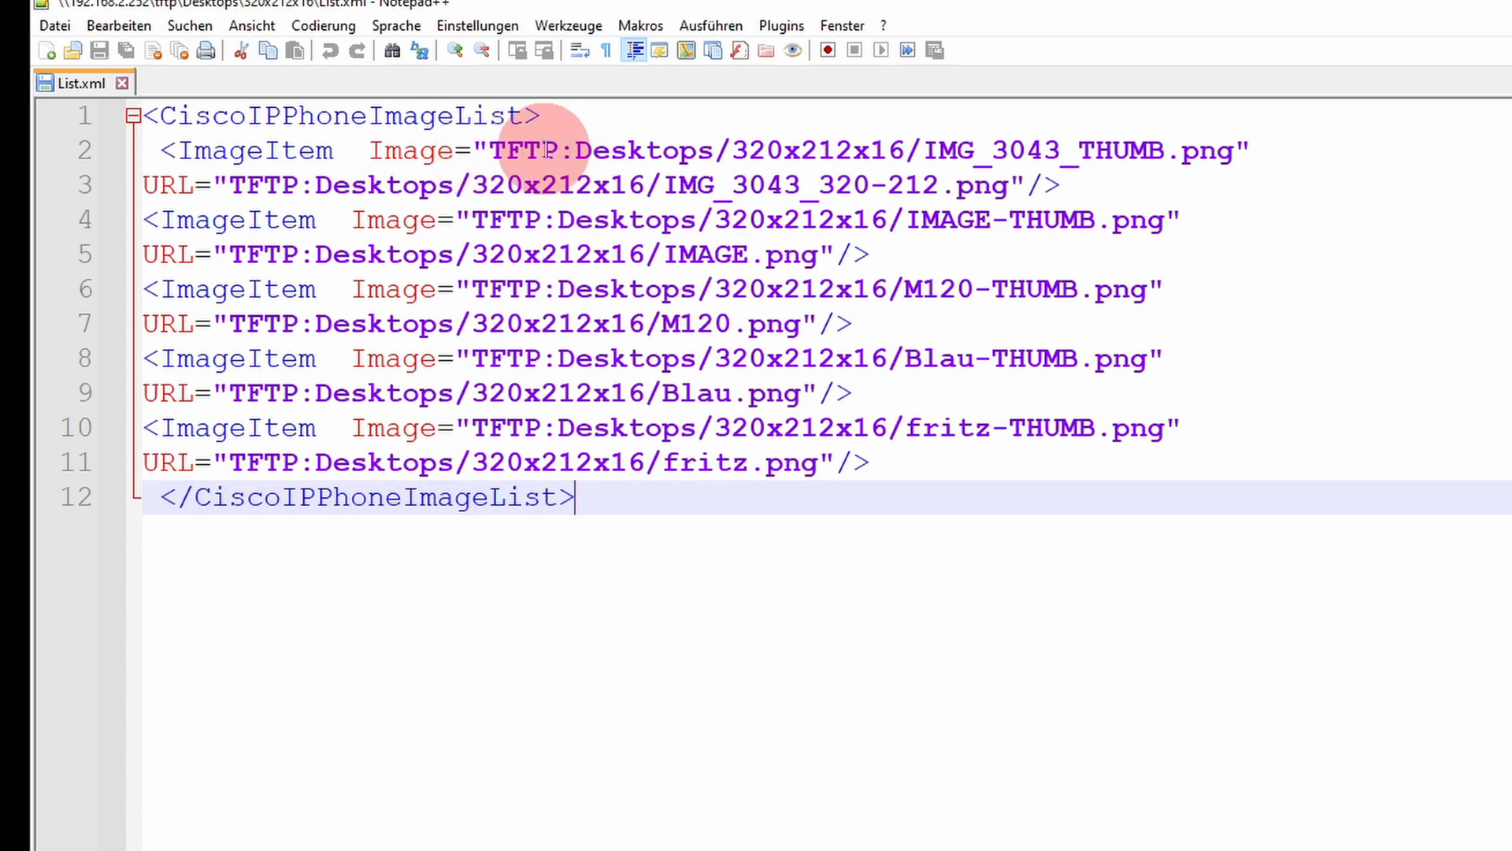
Step: Examine the first entry's thumbnail path in List.xml, including its TFTP prefix and folder names, and the end of the list
left_click(507, 150)
left_click(610, 148)
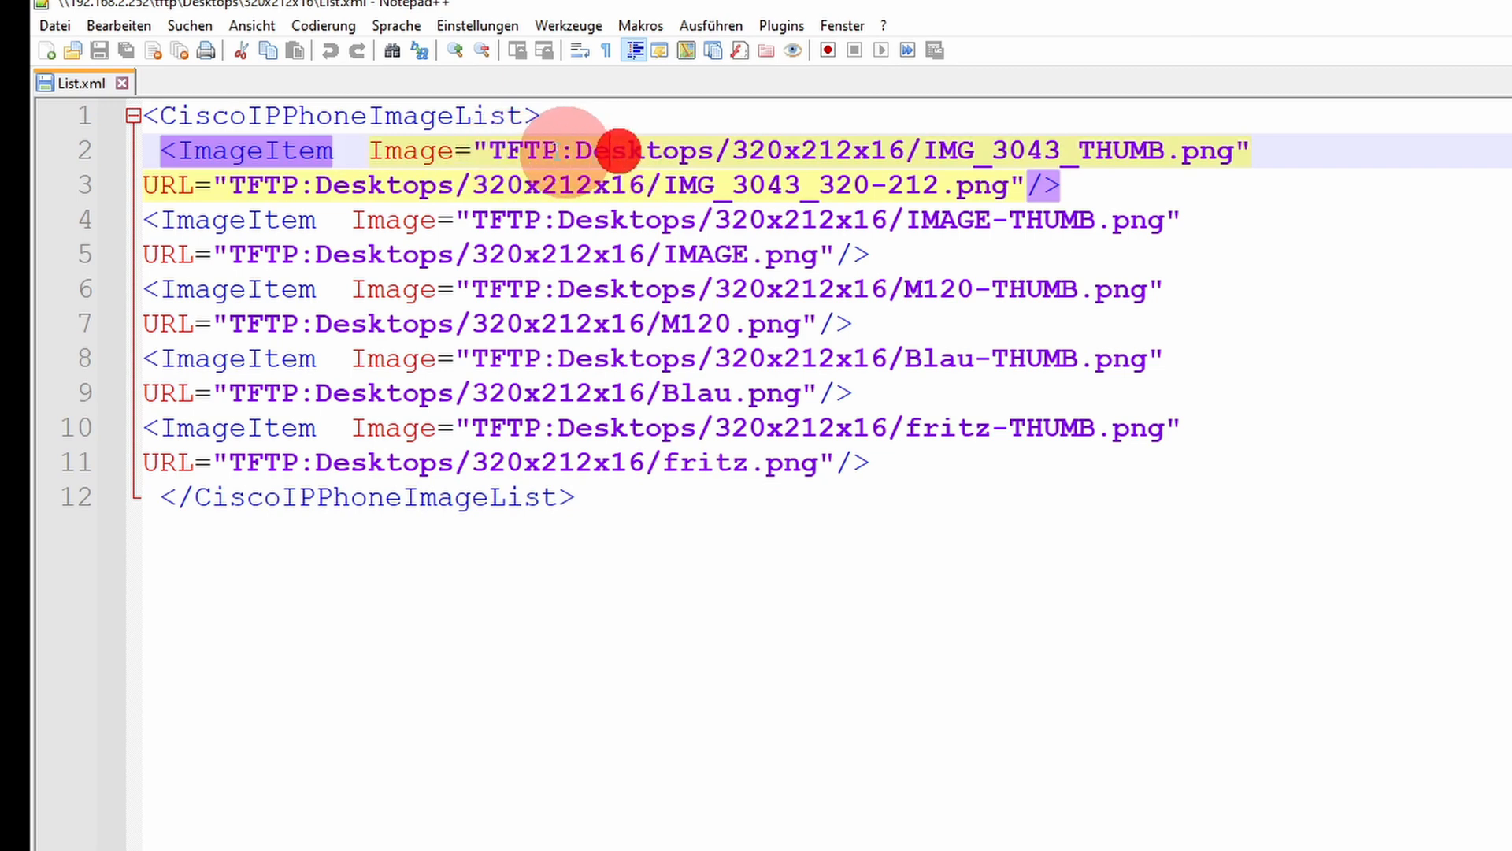
left_click(618, 148)
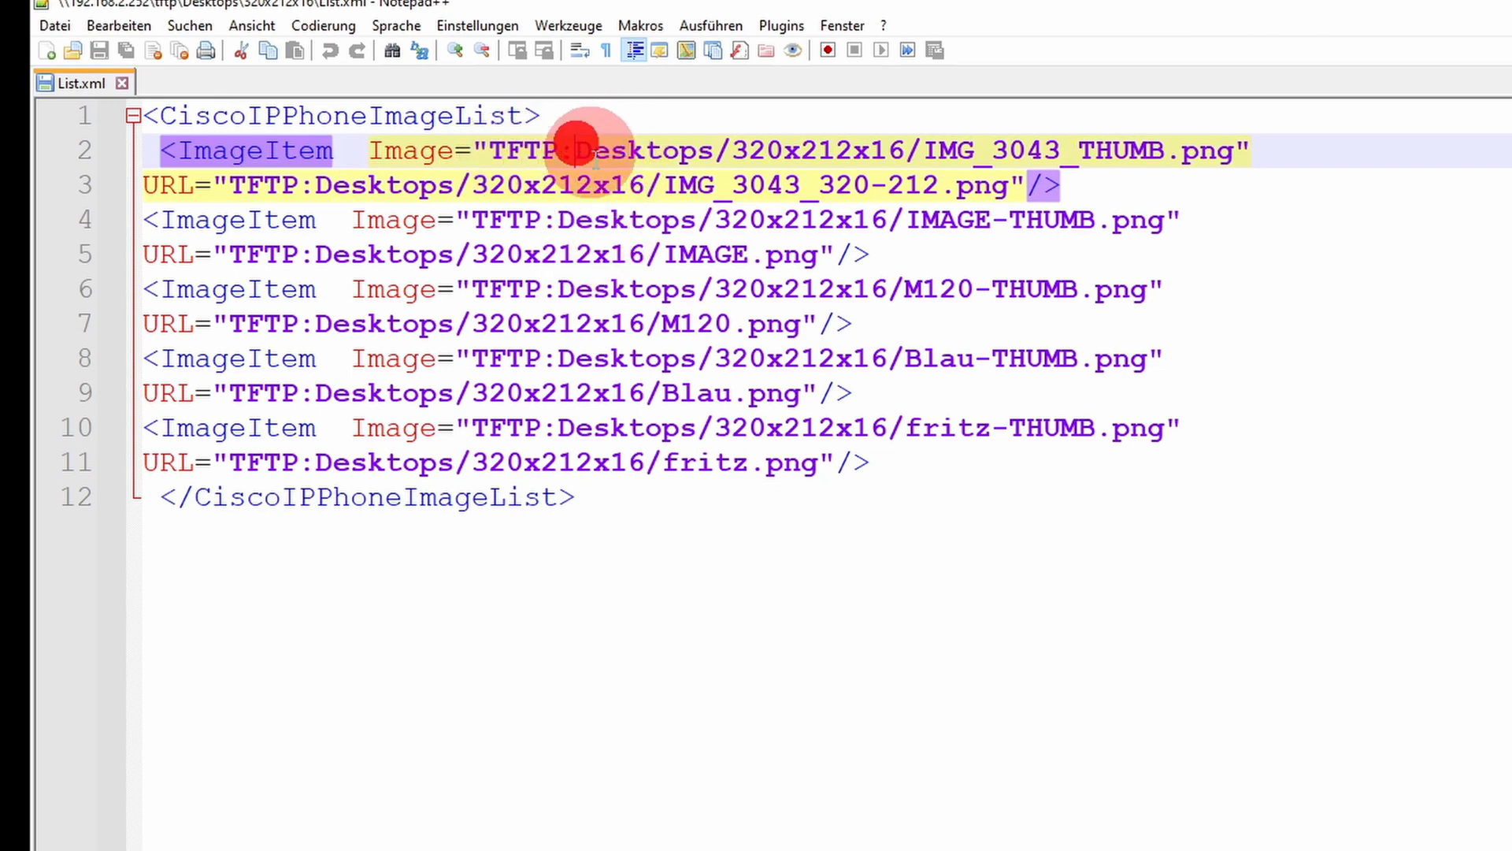
left_click(714, 150)
left_click(888, 150)
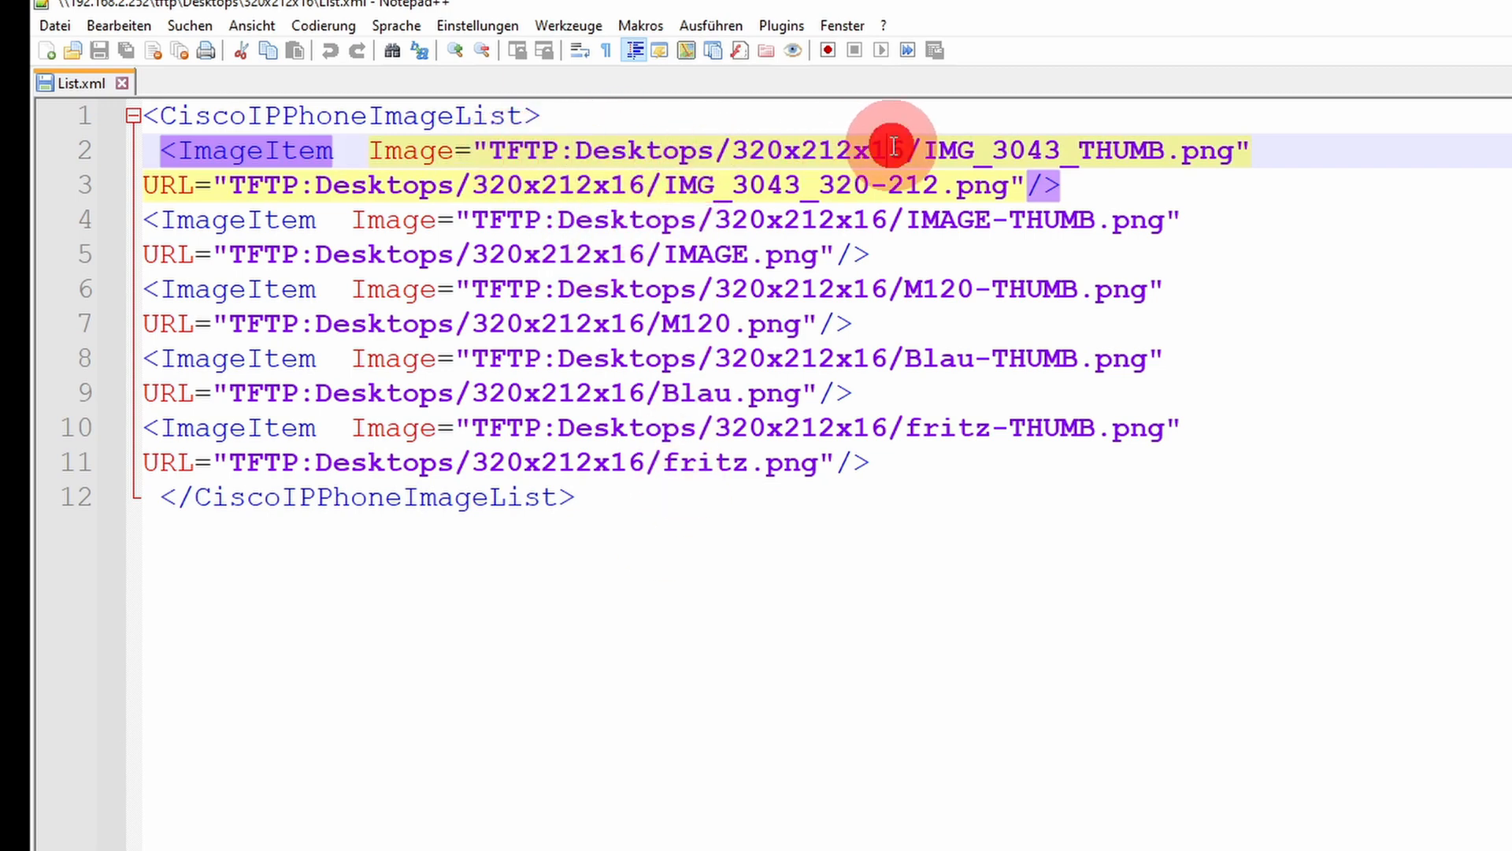
left_click(1285, 150)
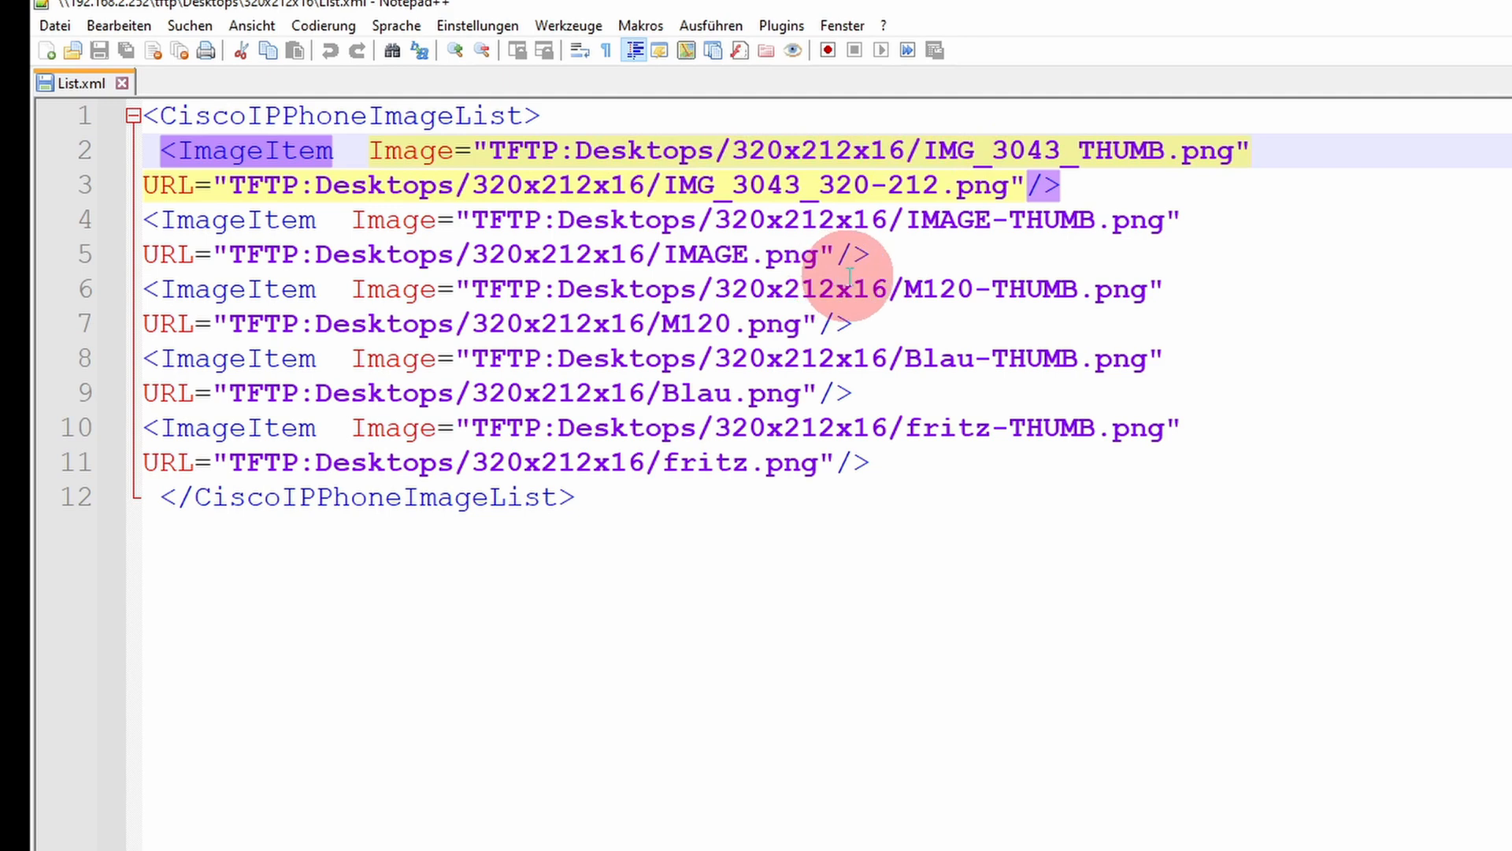
left_click(932, 470)
left_click(903, 593)
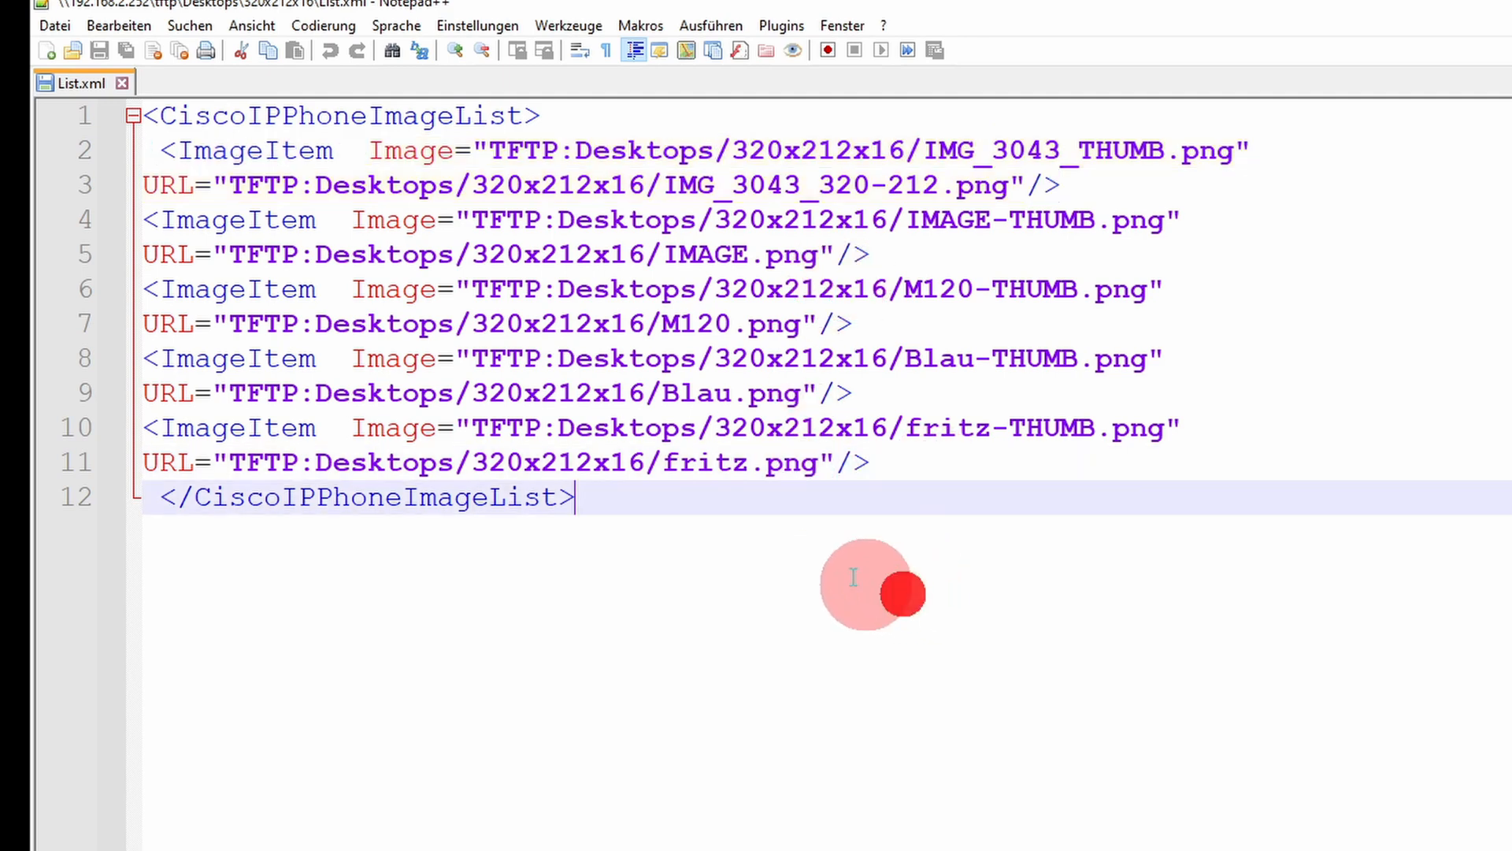
Step: Insert two blank lines after the fritz.png entry in List.xml
left_click(893, 468)
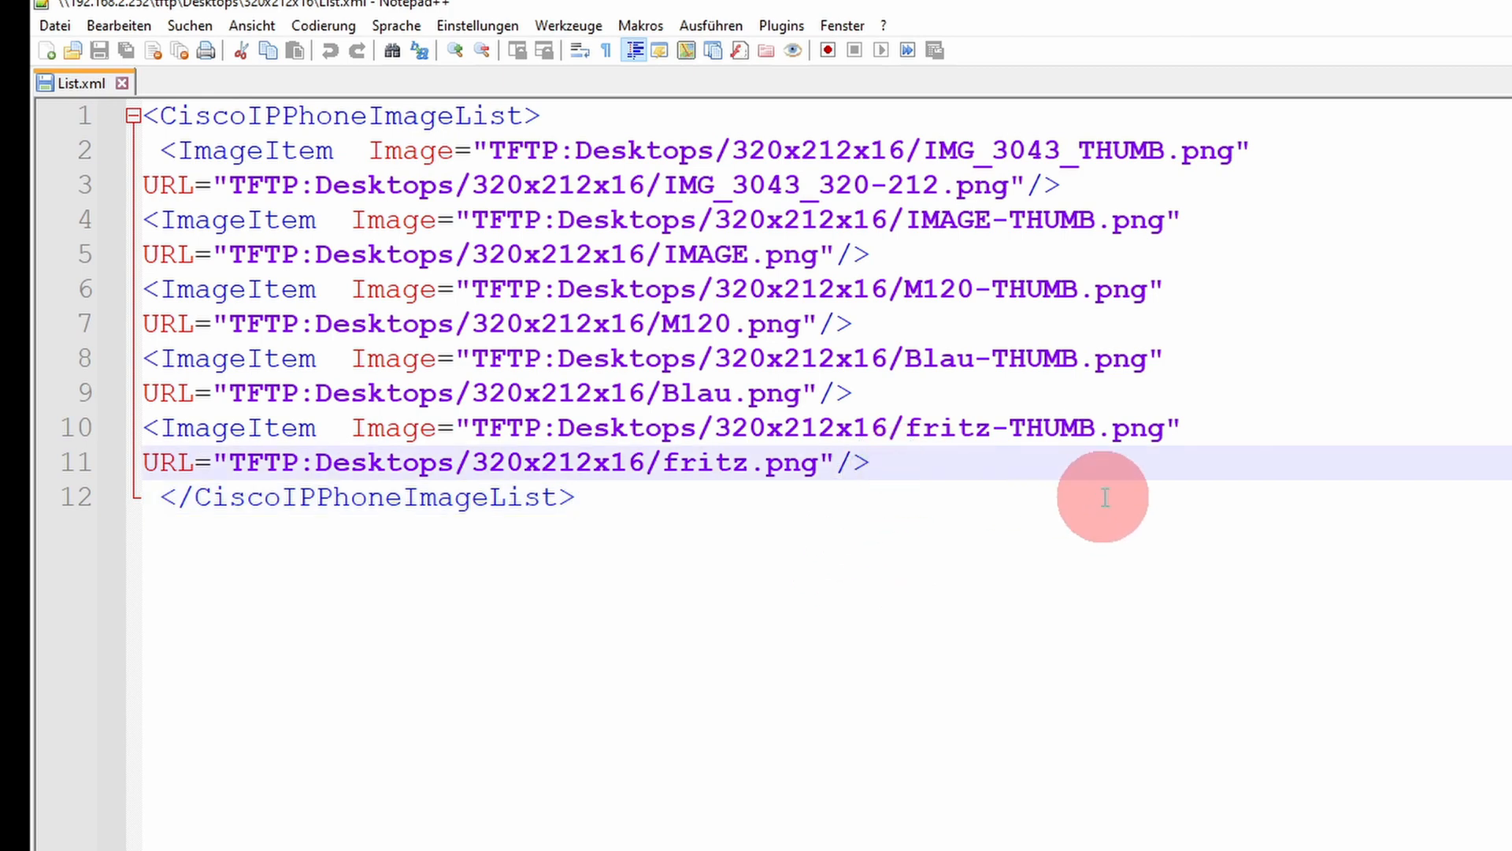
key("Return")
key("Return")
Step: Copy the ImageItem line that references fritz-THUMB.png
key("Up")
key("Up")
key("Up")
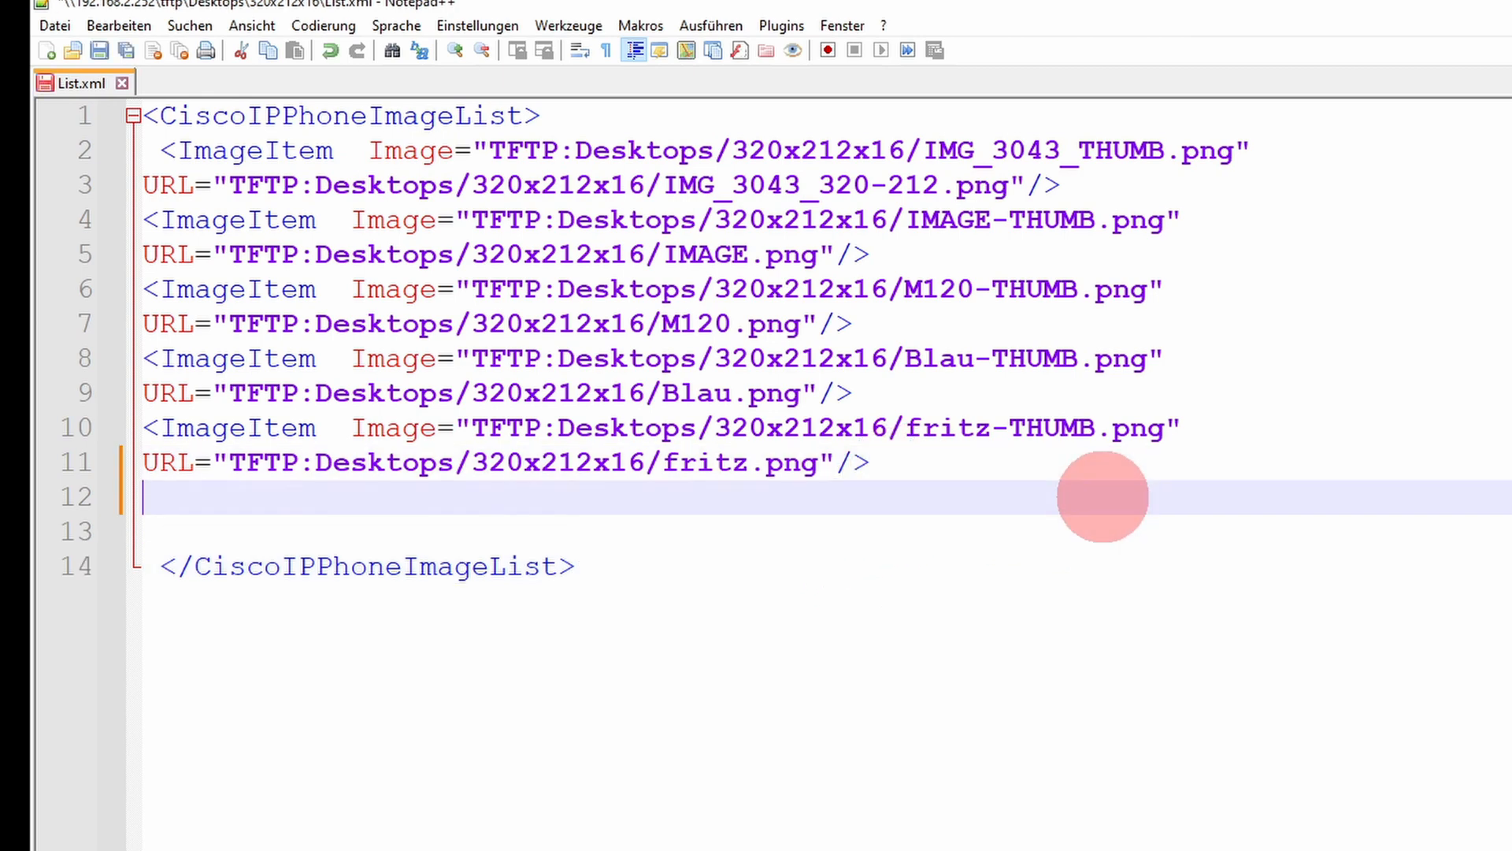
key("Down")
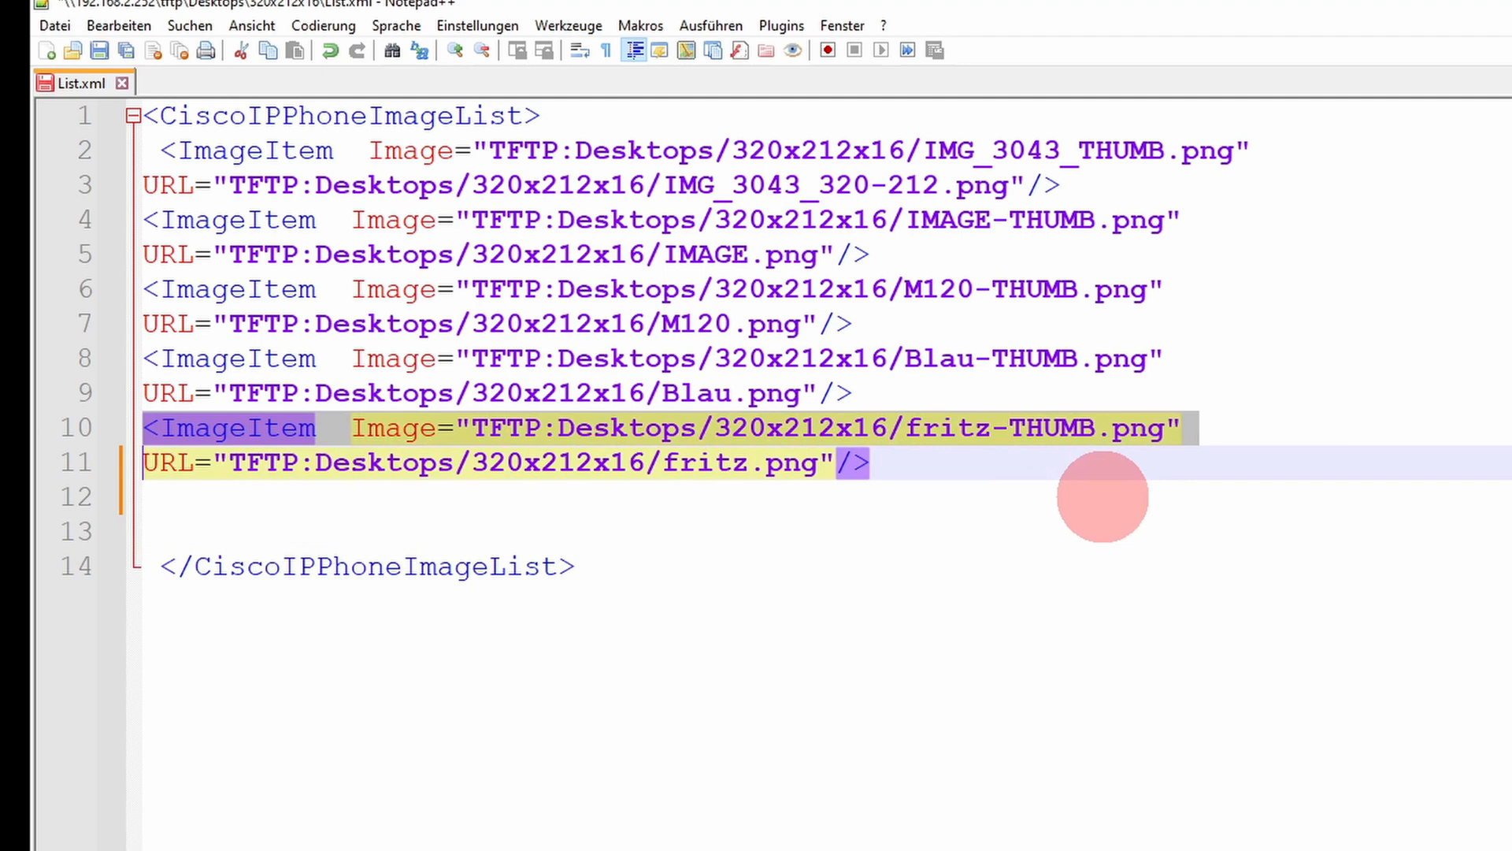
key("Down")
key("Up")
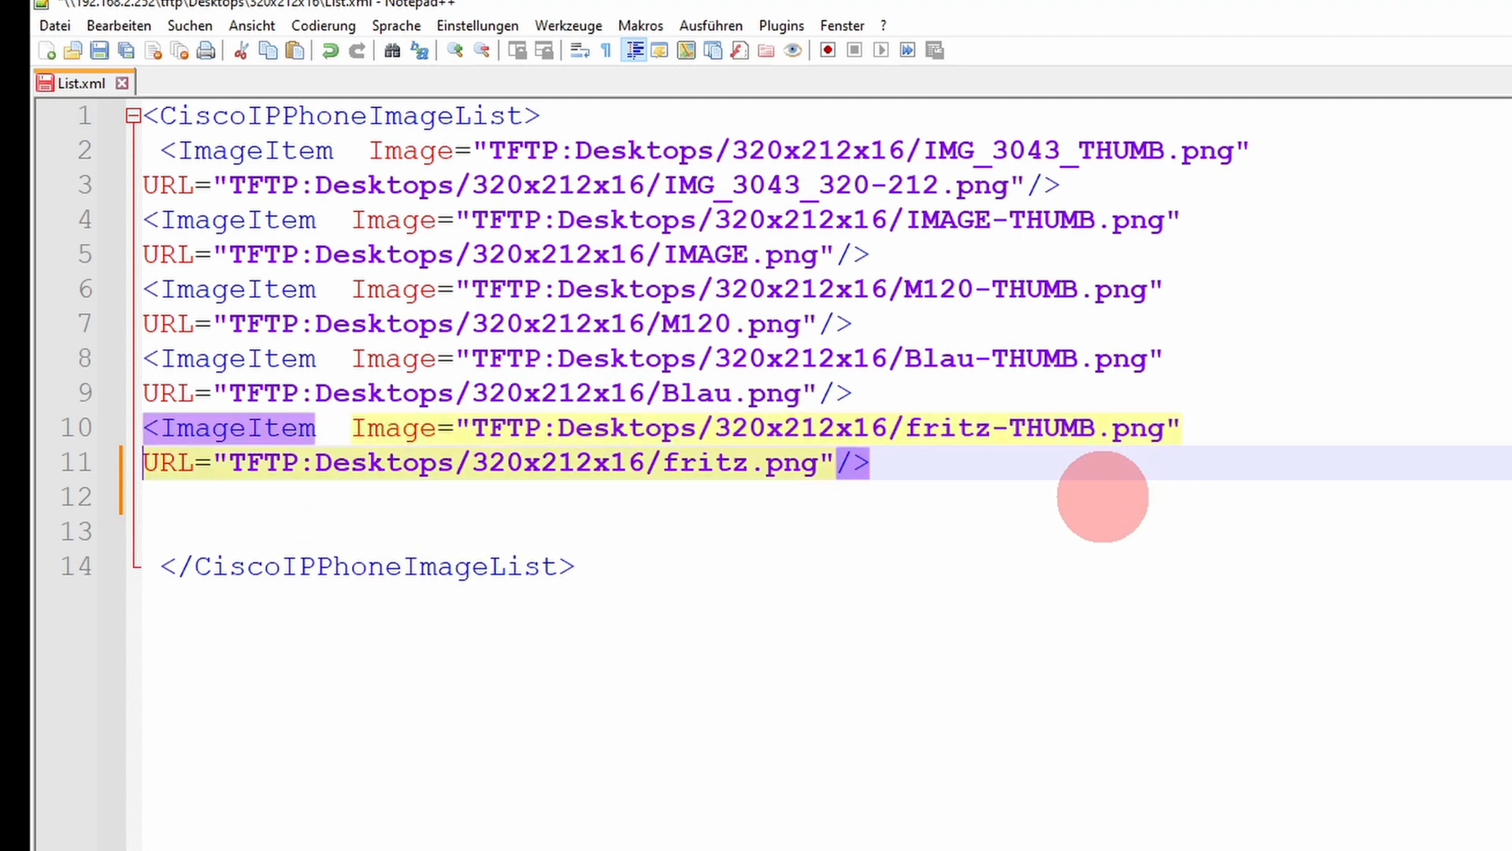
key("Down")
key("Down")
key("Up")
key("Up")
key("Up")
key("Up")
key("Up")
key("Up")
key("Up")
key("Up")
key("Up")
key("Up")
key("Up")
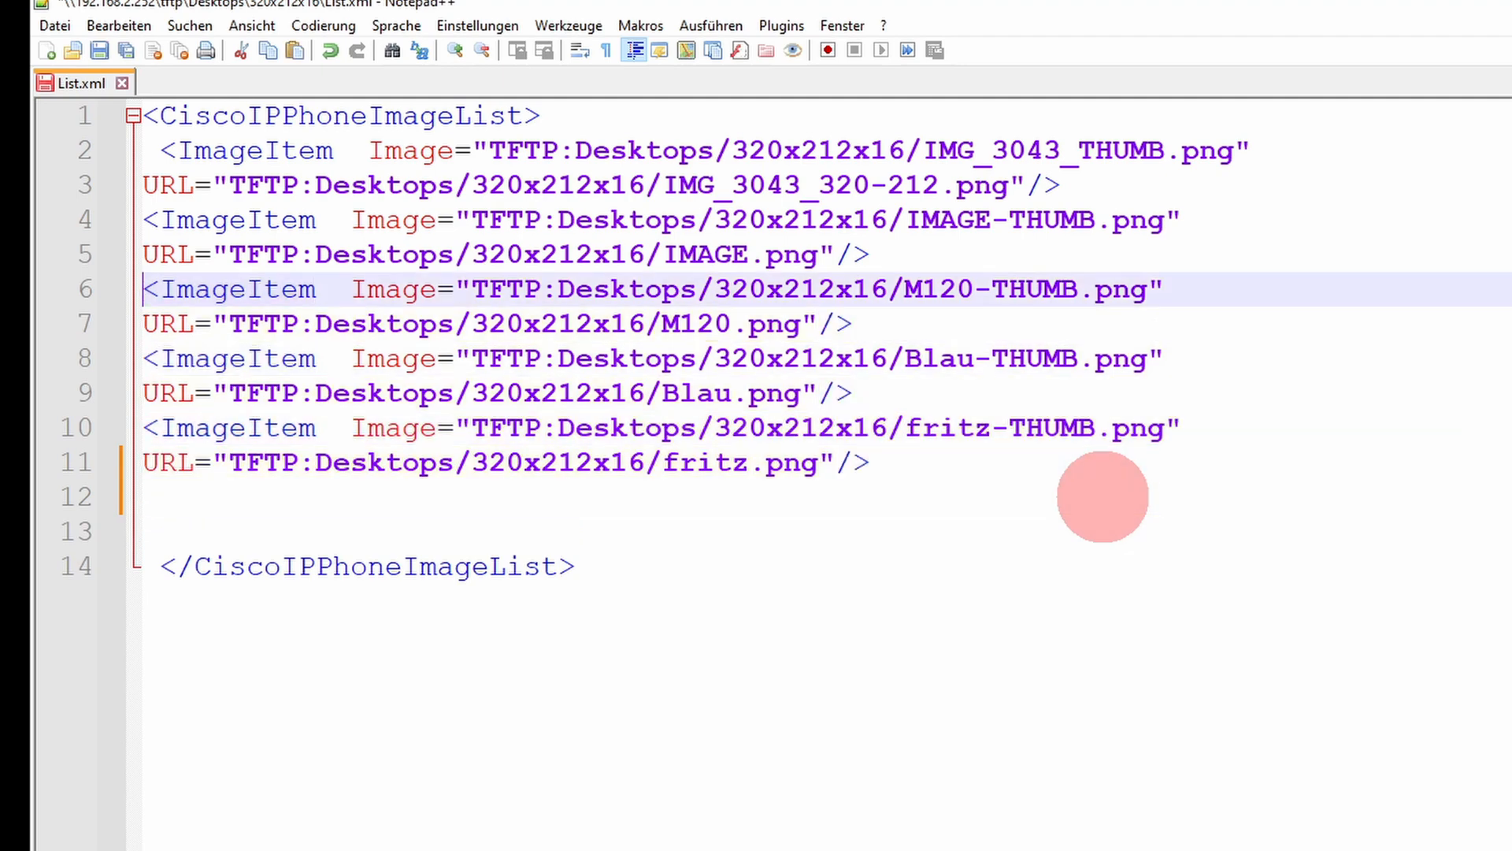
Step: Insert two blank lines below the opening CiscoIPPhoneImageList tag and paste the copied fritz-THUMB.png line there
key("Return")
key("Return")
key("Up")
key("Up")
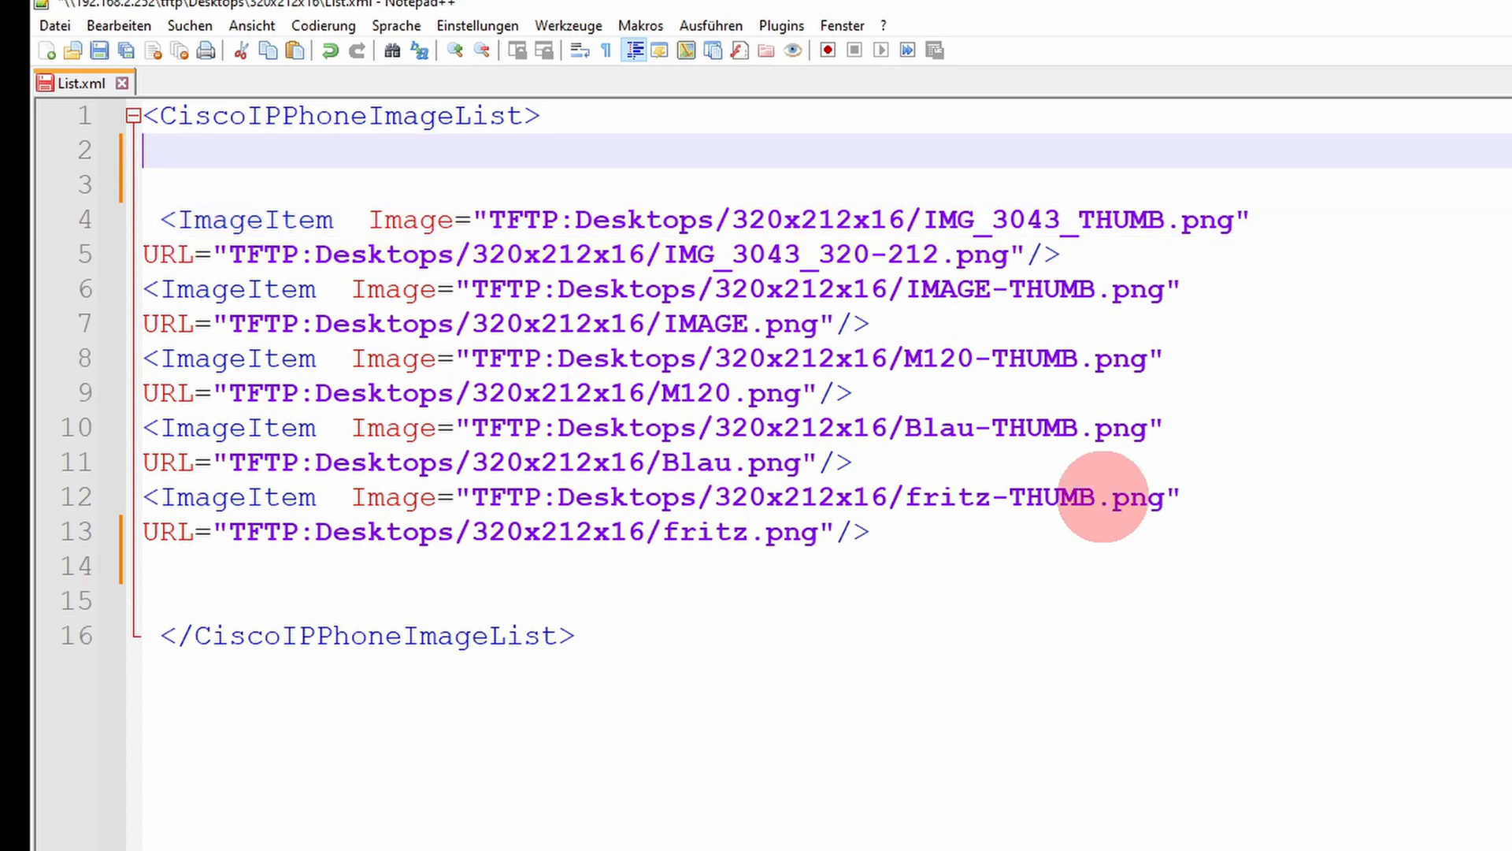
type("<ImageItem  Image=\"TFTP:Desktops/320x212x16/fritz-THUMB.png\"")
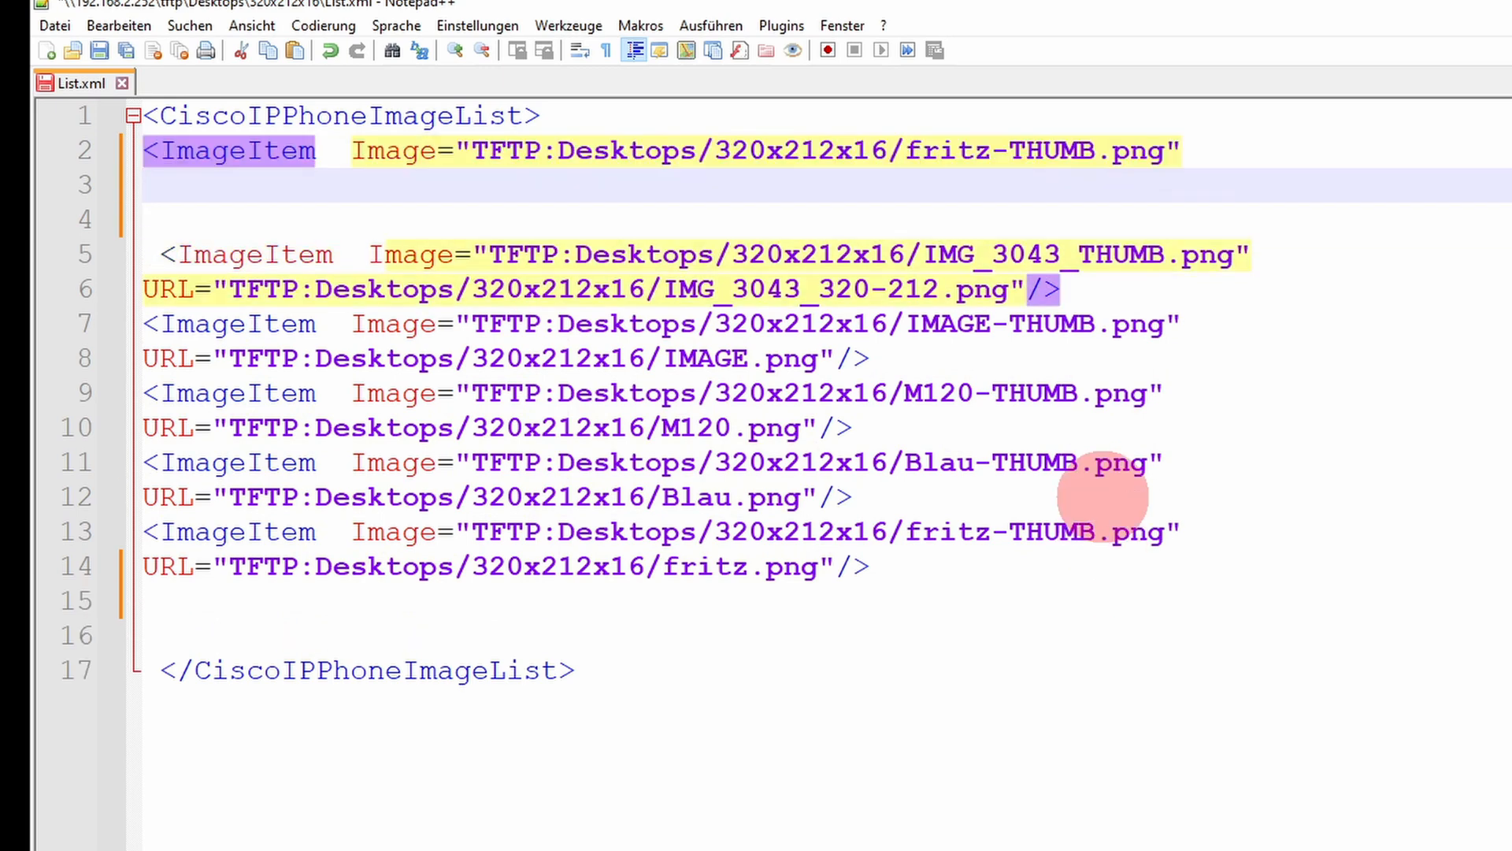
Step: Select and copy the URL line that references fritz.png at the end of the list
key("Down")
key("Down")
key("Down")
key("Down")
key("Down")
key("Down")
key("Down")
key("Down")
key("Down")
key("Down")
key("Down")
key("Down")
key("Down")
key("Down")
key("Up")
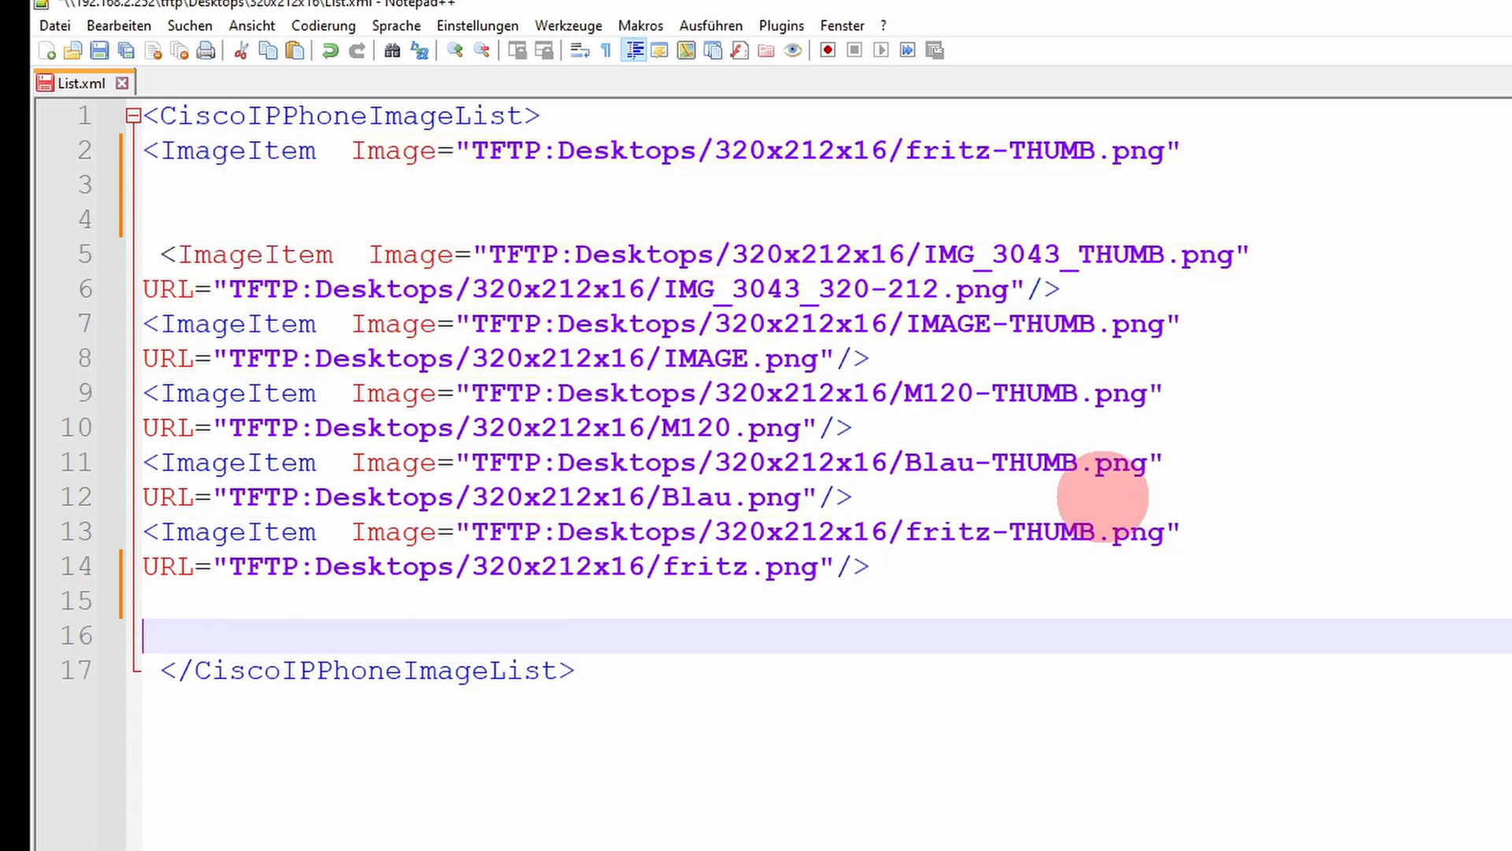
key("Up")
key("Up")
key("shift+Down")
key("ctrl+c")
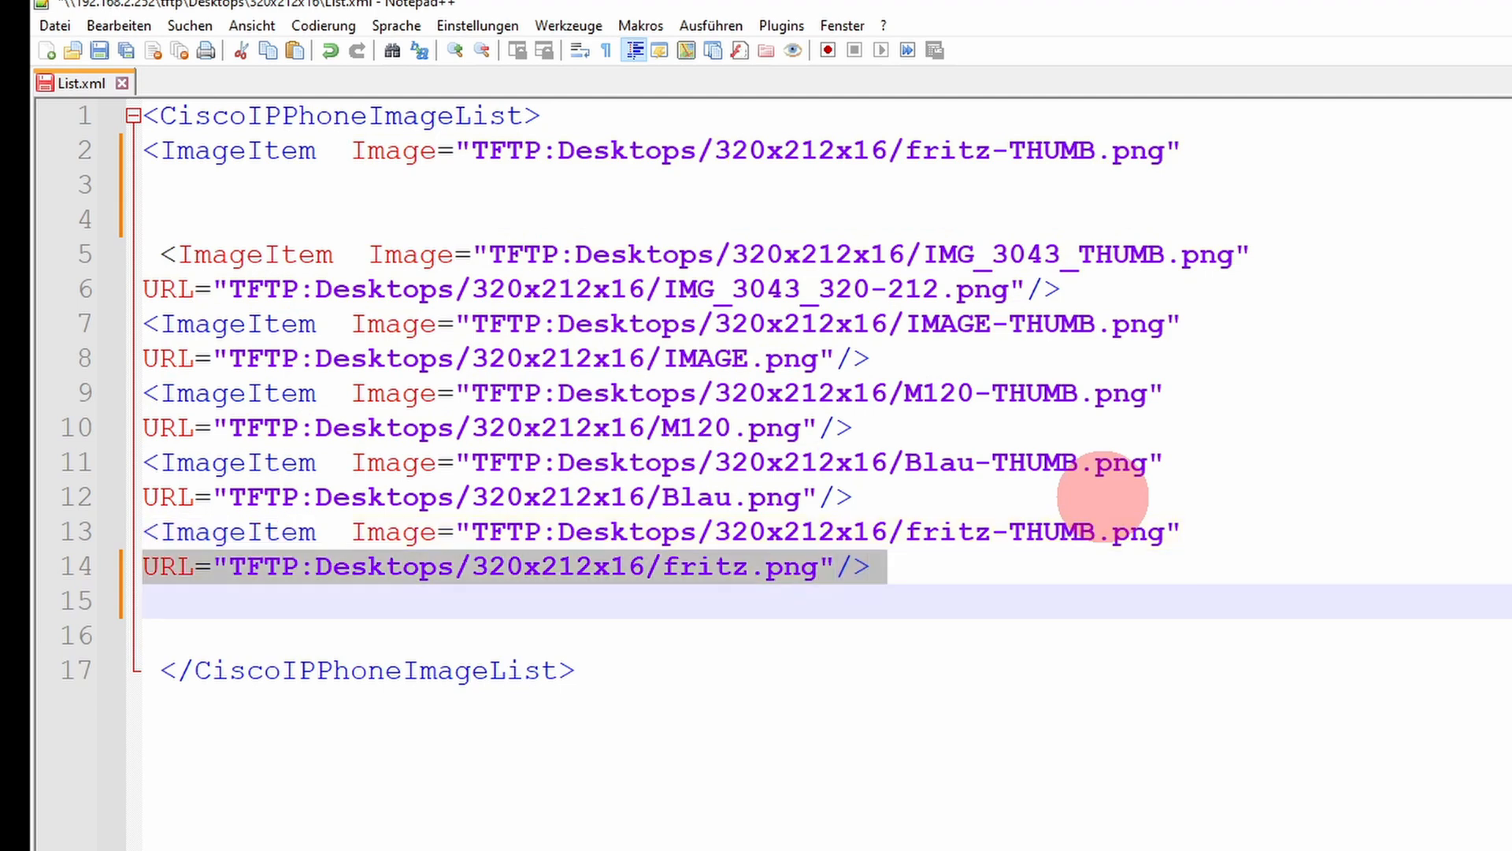
Step: Paste the fritz.png URL line under the new ImageItem line on line 2 and delete the surplus blank lines below it
key("Up")
key("Up")
key("Up")
key("Up")
key("Up")
key("Up")
key("Up")
key("Up")
key("Up")
key("Up")
key("Up")
key("Up")
key("Up")
key("Up")
key("Down")
key("Down")
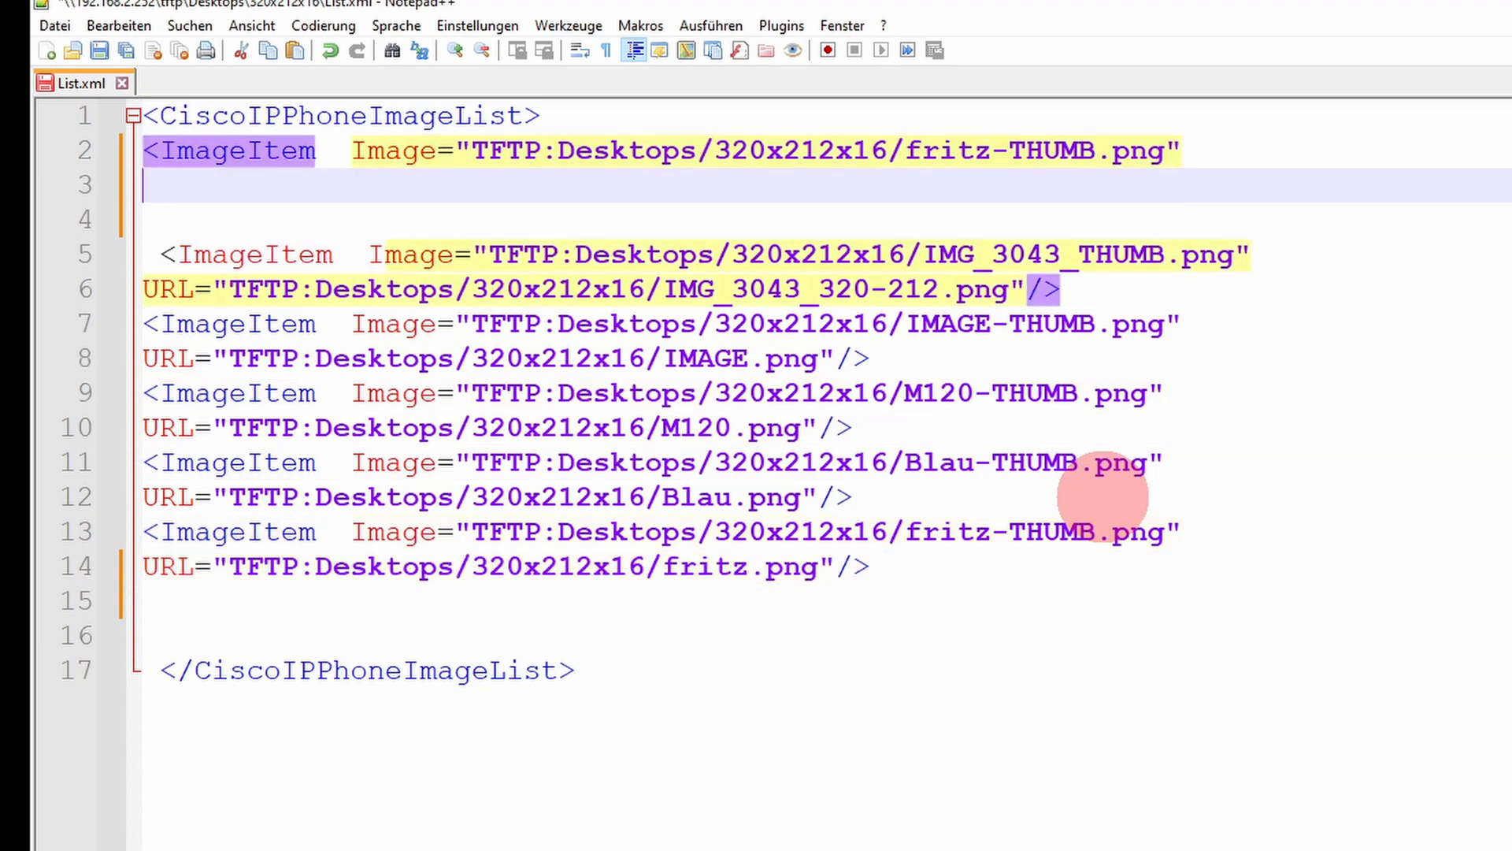
key("ctrl+v")
key("Delete")
Step: Delete the two blank lines before the closing CiscoIPPhoneImageList tag
key("Delete")
key("Down")
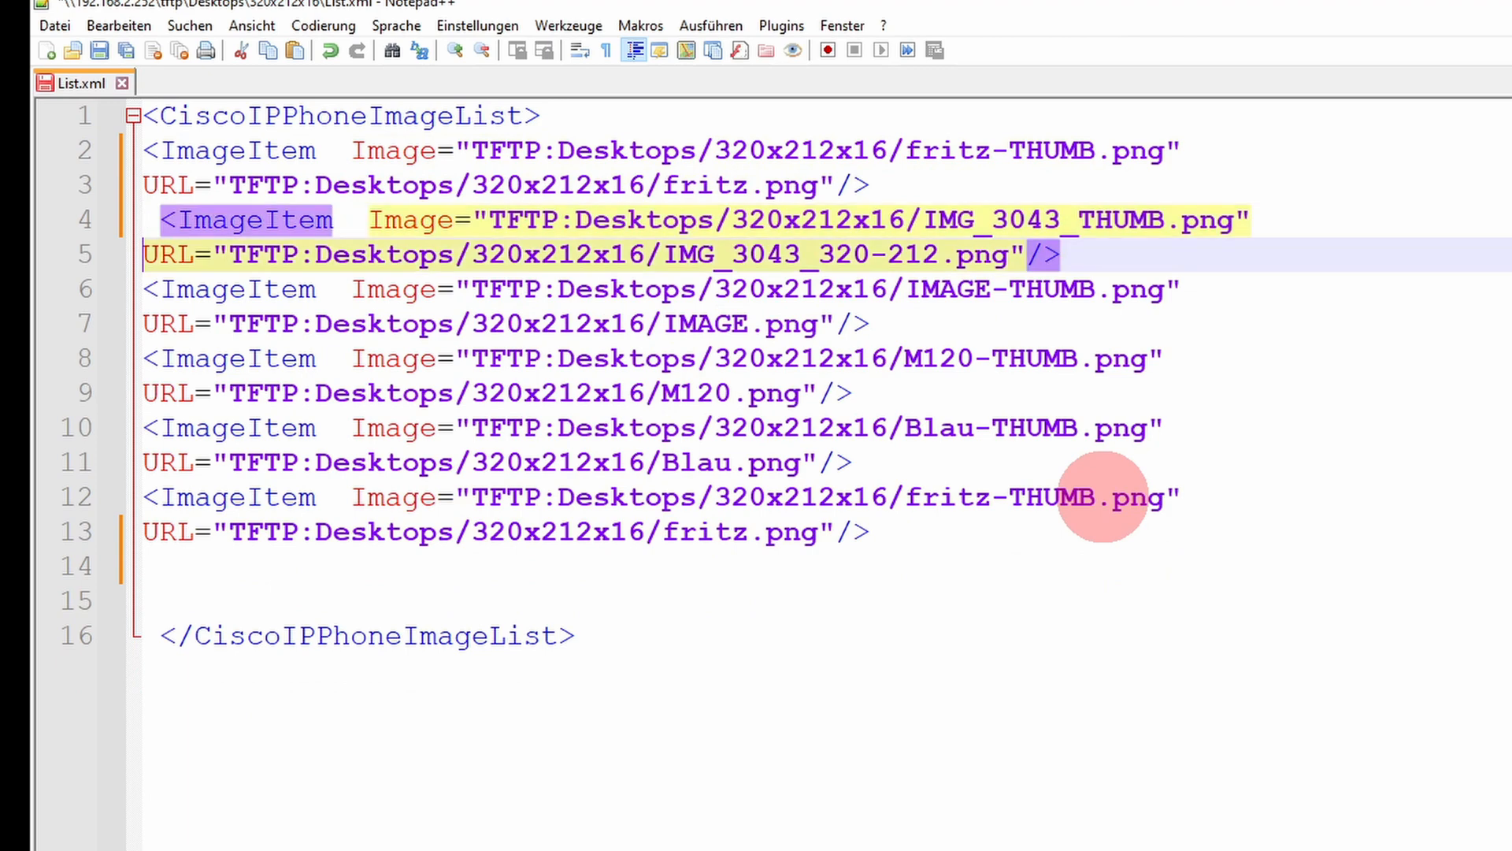
key("Down")
key("Down")
key("Down")
key("Down")
key("Down")
key("Down")
key("Down")
key("Down")
key("Down")
key("Down")
key("Up")
key("Delete")
key("Delete")
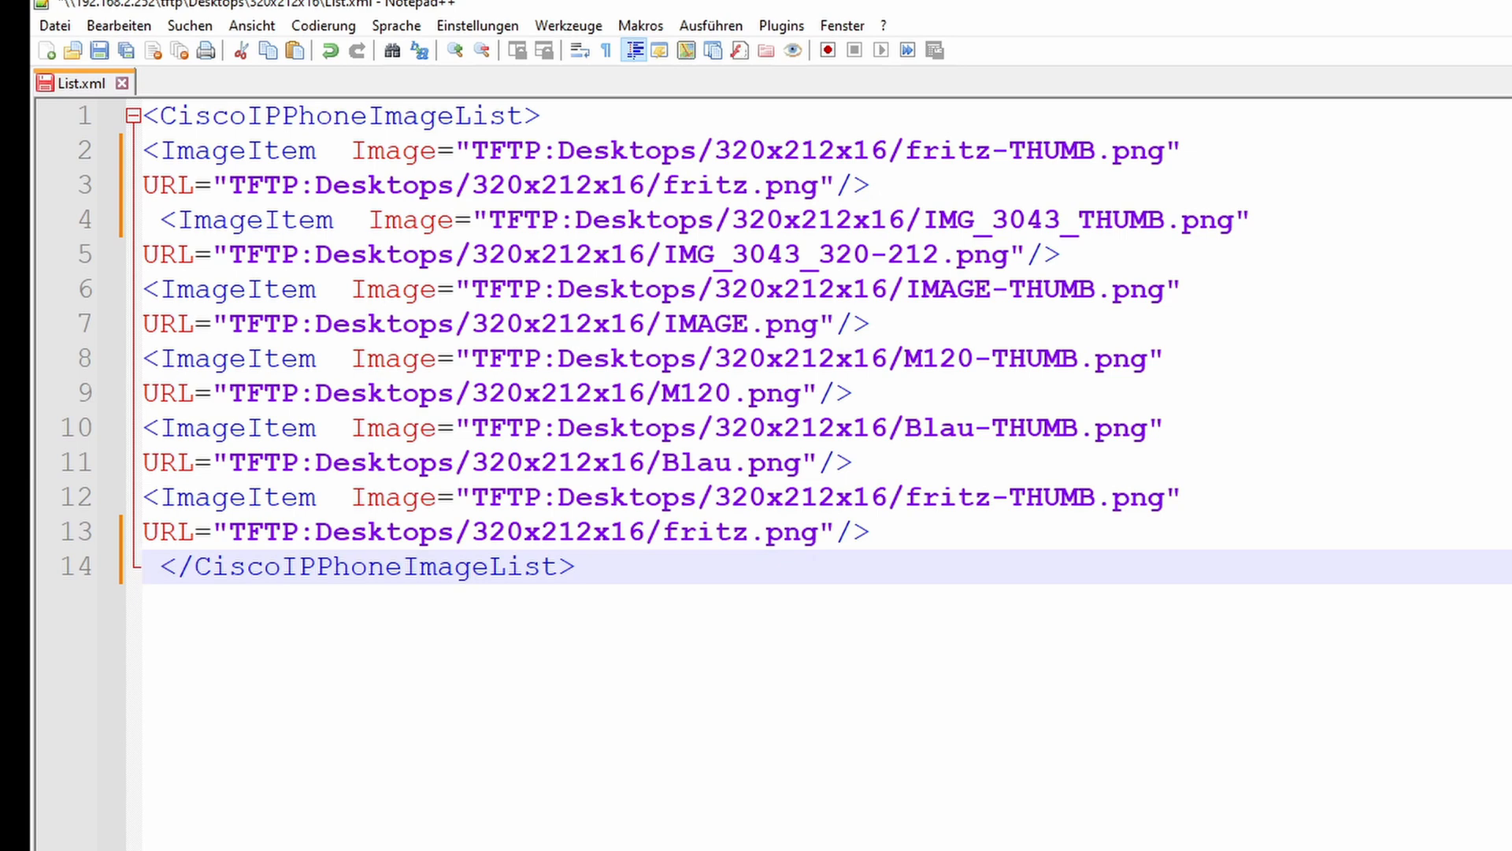
Step: Copy the full file name isometric_THUMP.png from the Background folder and paste it over fritz-THUMB.png in the first entry's Image path
key("alt+Tab")
left_click_drag(1134, 306, 1196, 506)
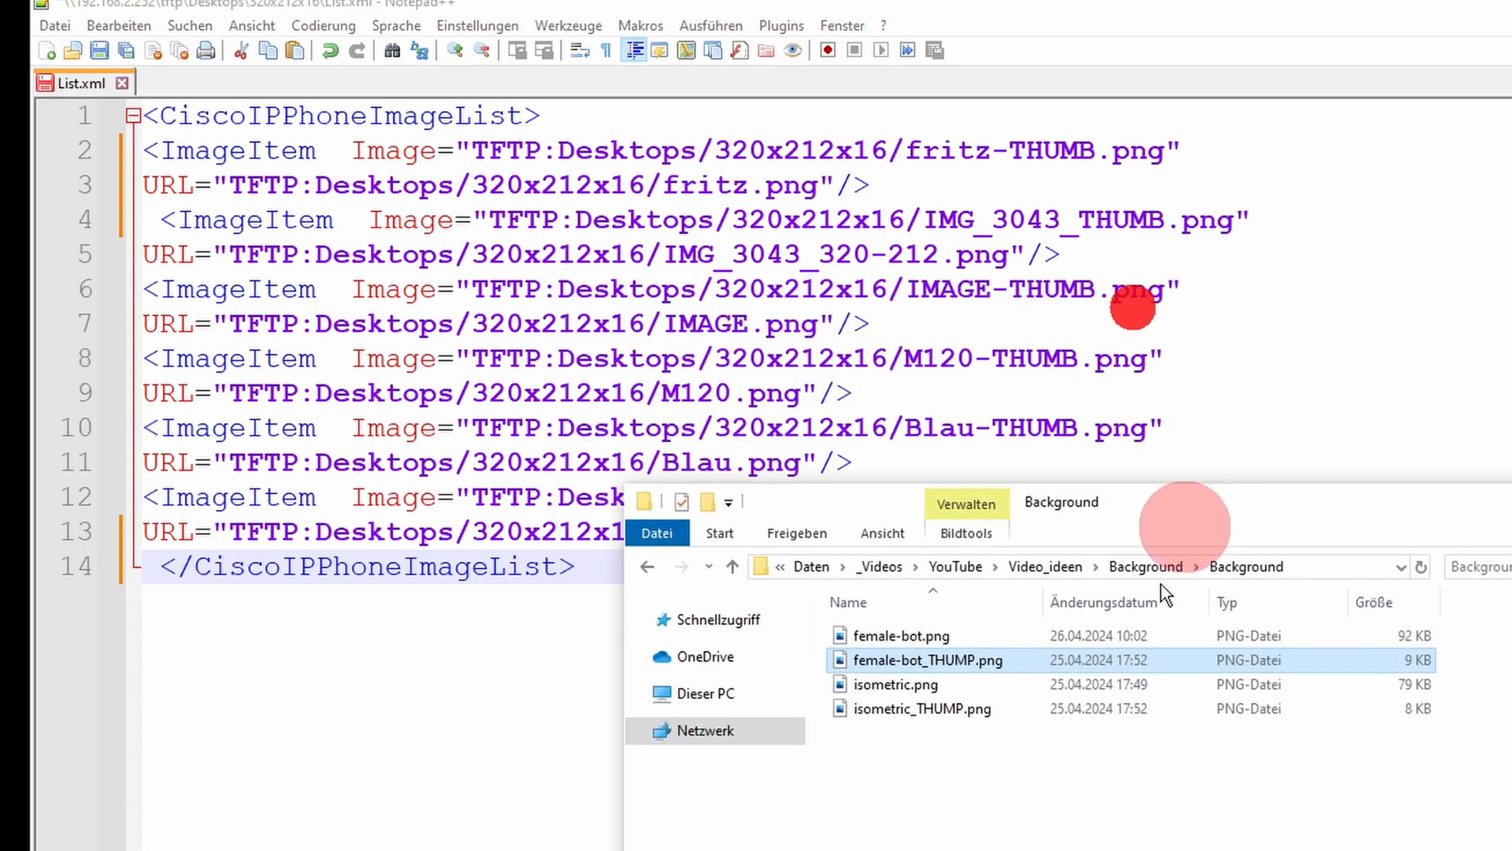
left_click(957, 710)
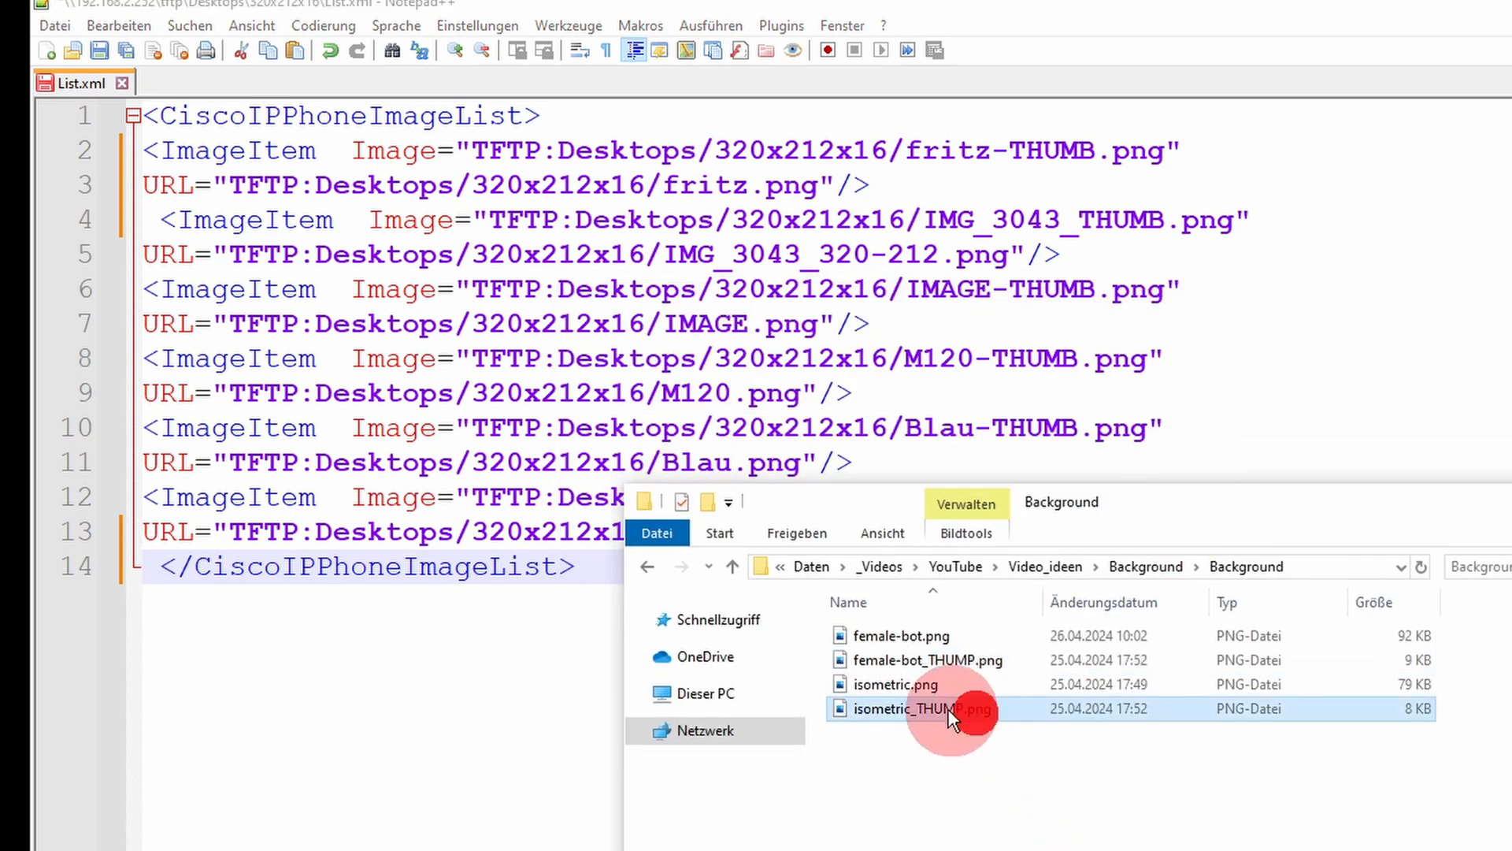
double_click(937, 707)
right_click(937, 707)
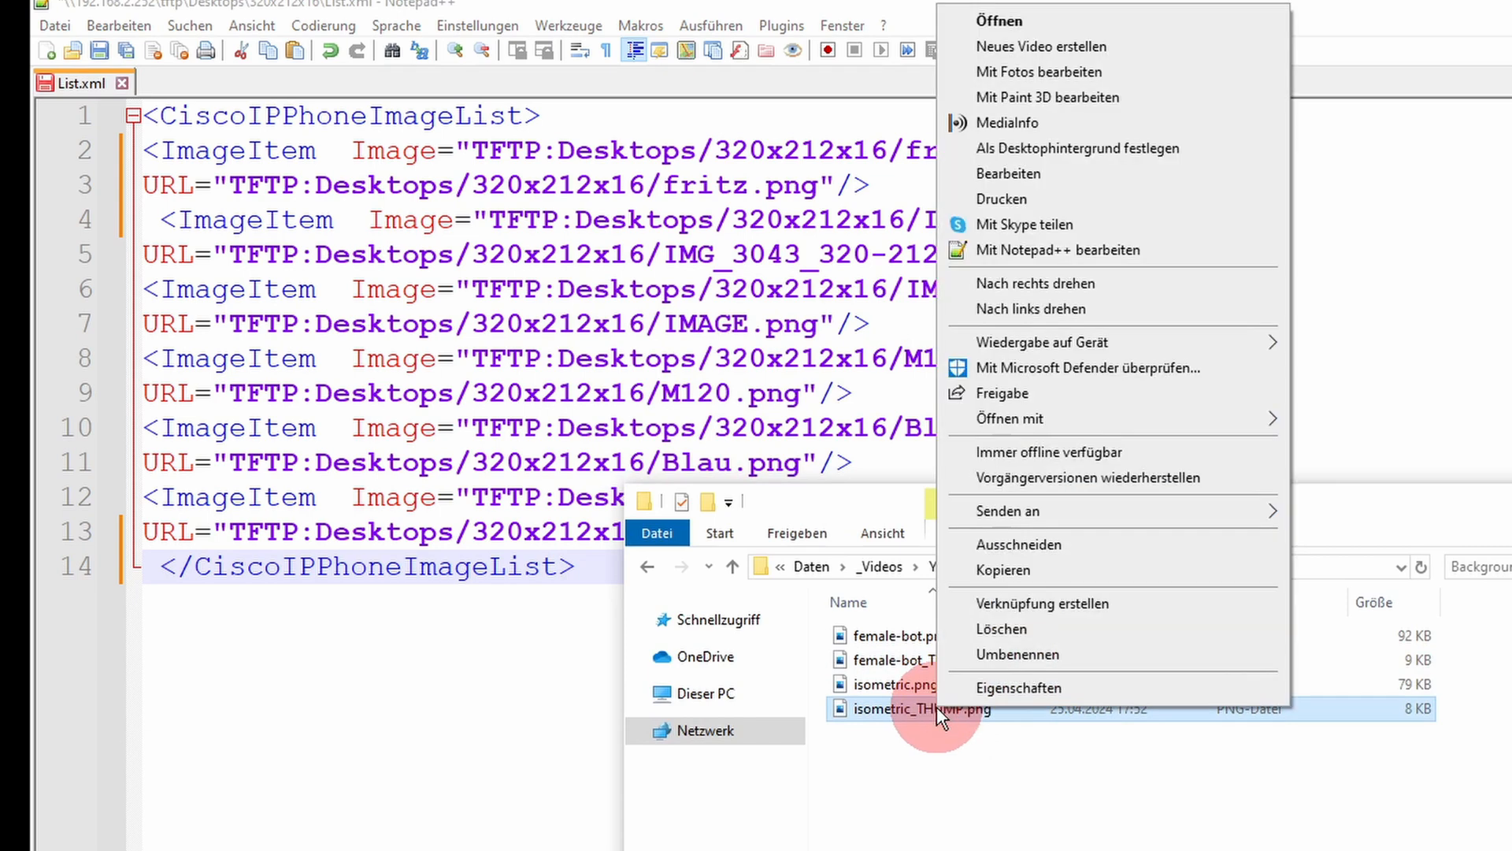
left_click(1038, 660)
key("shift+Right")
key("shift+Right")
key("shift+Right")
key("shift+Right")
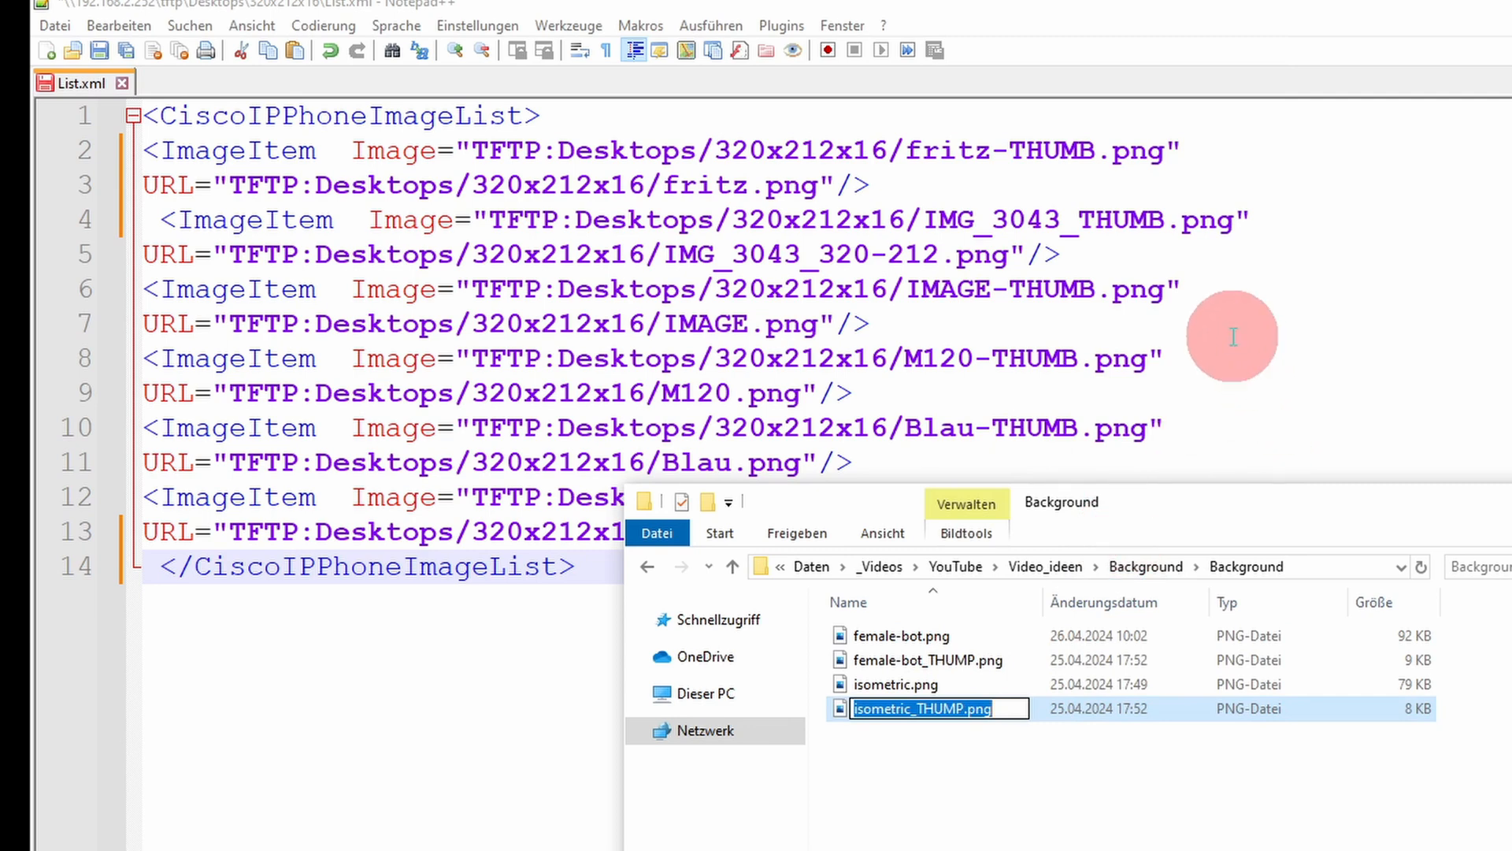
left_click(1126, 152)
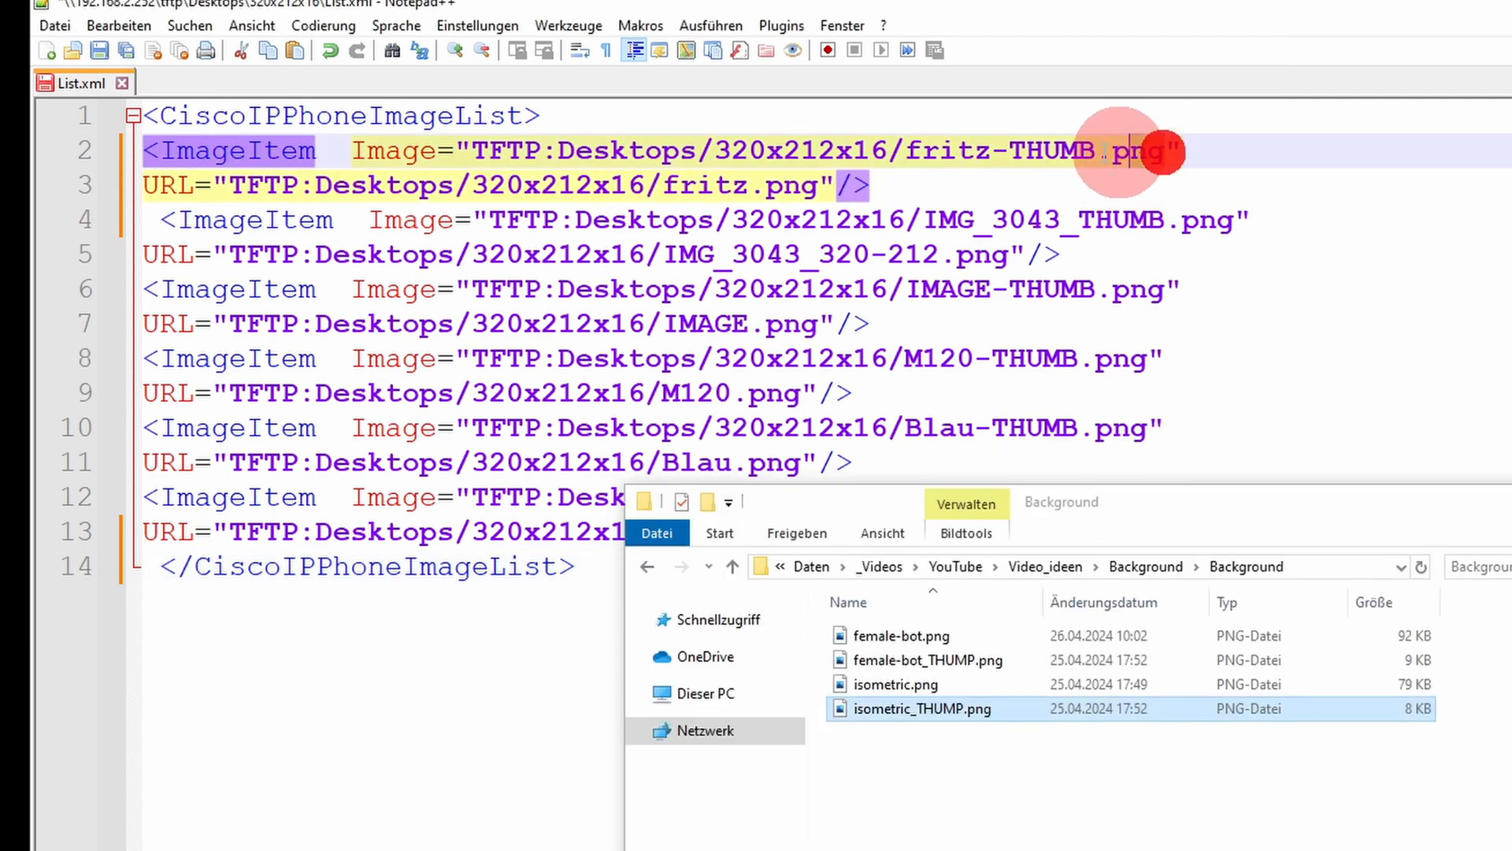
key("ctrl+v")
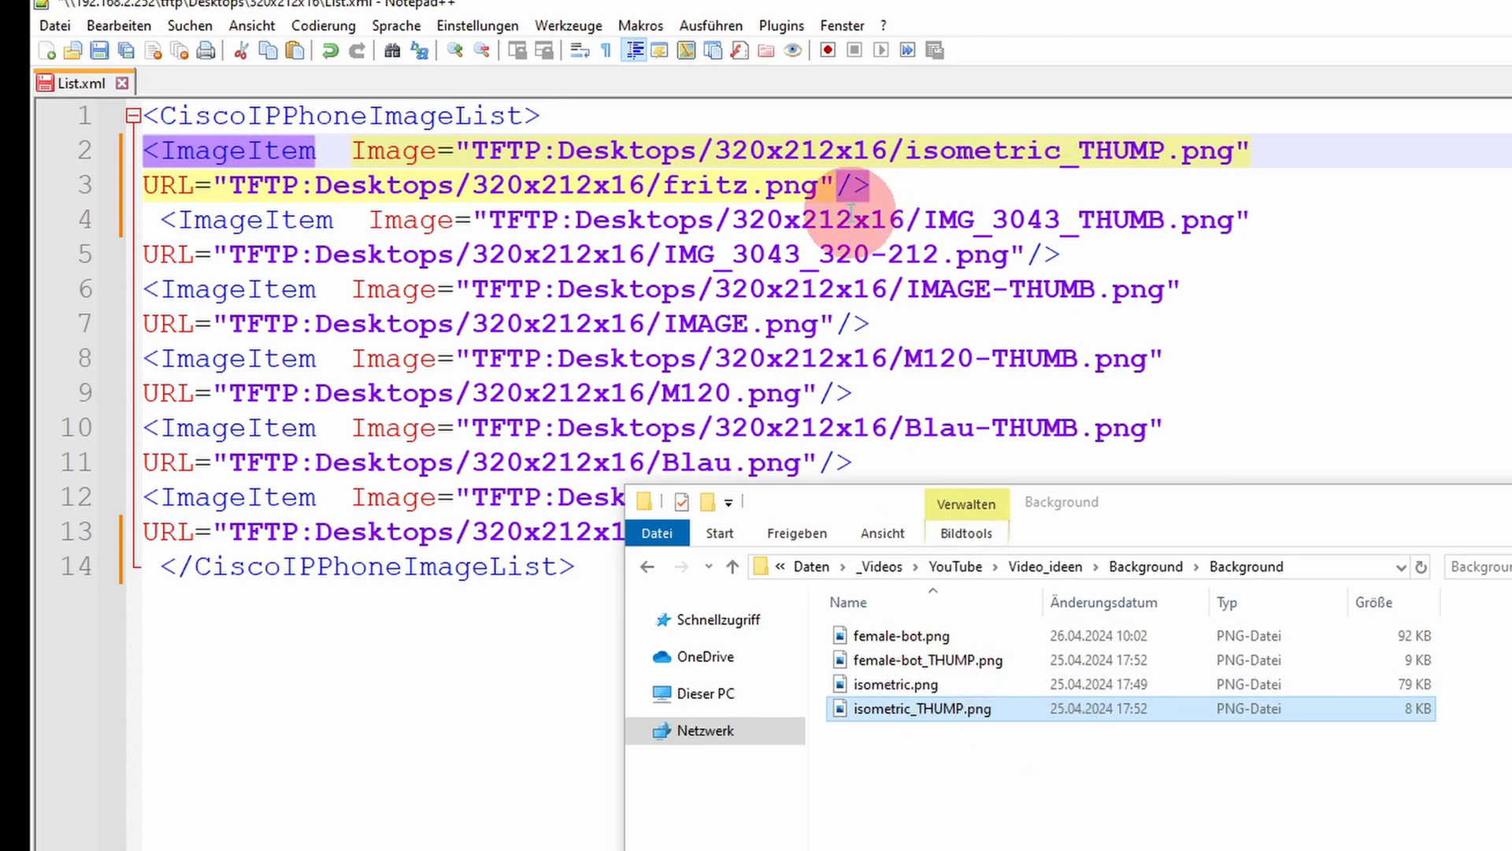
Step: Replace fritz.png in the first entry's URL path with isometric.png
left_click_drag(820, 186, 669, 187)
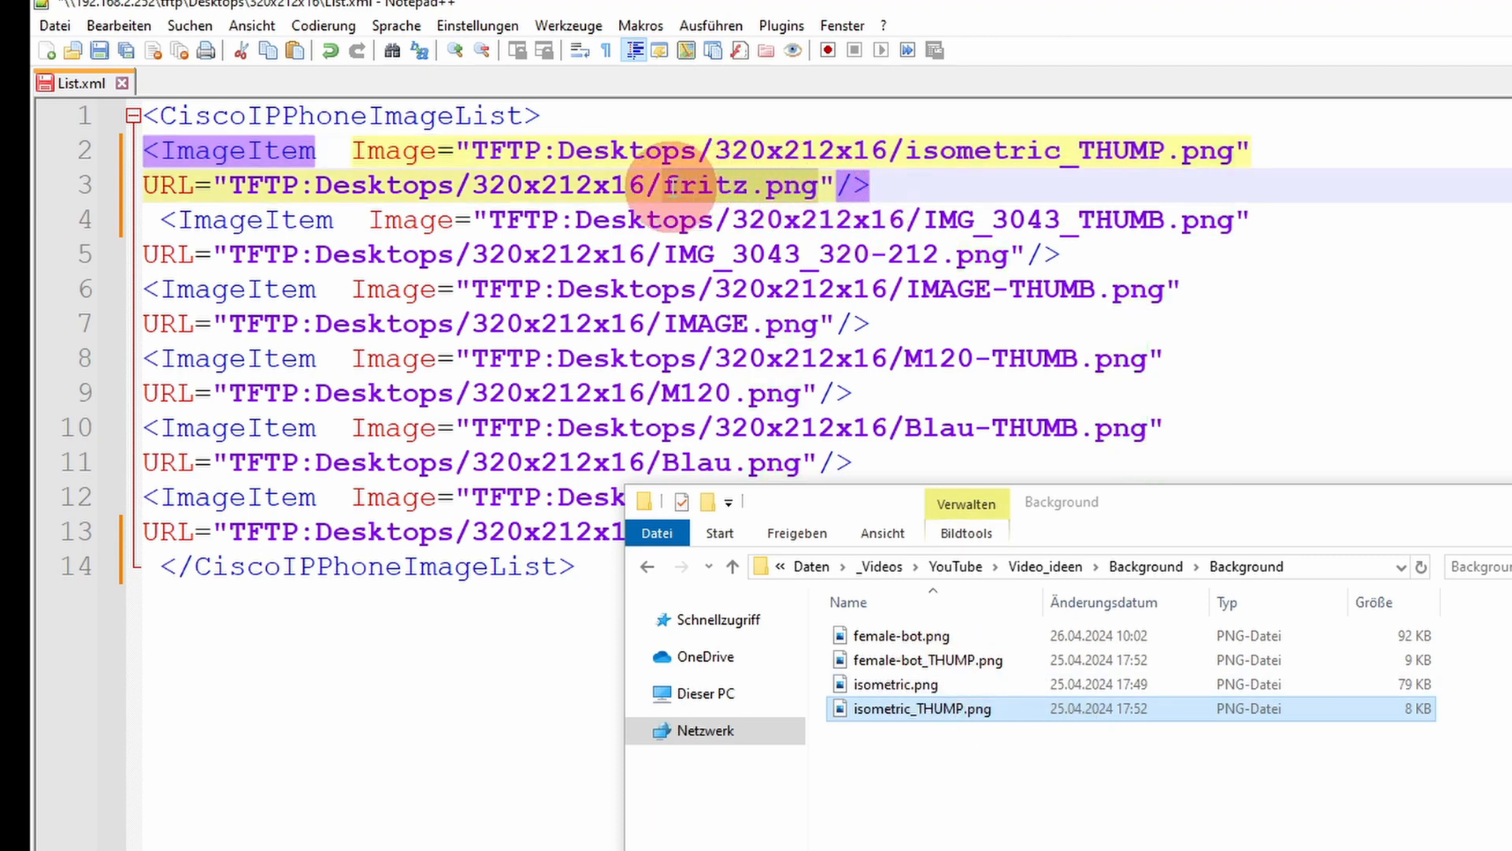
key("ctrl+v")
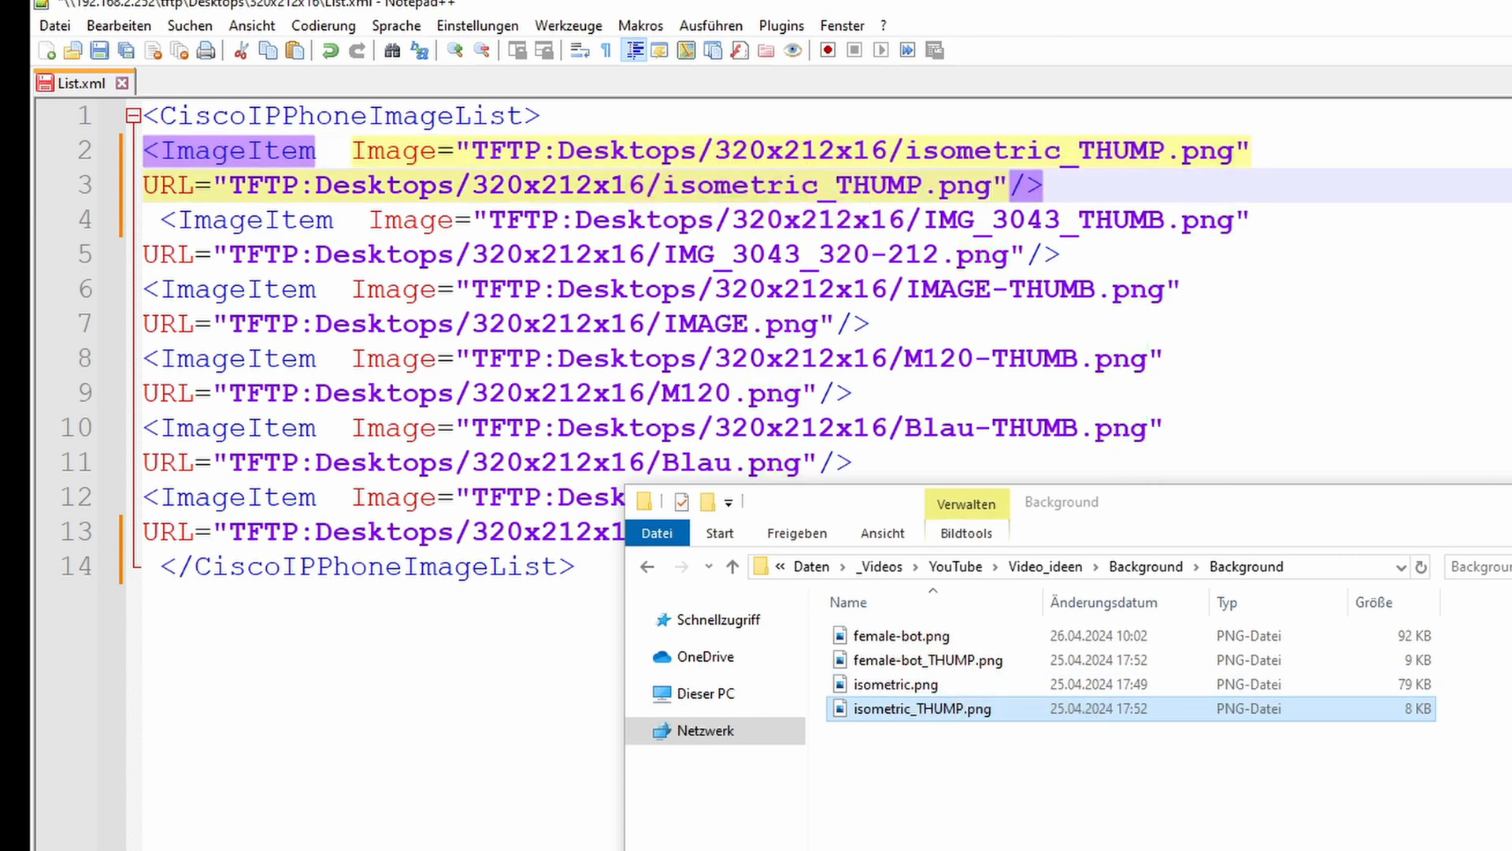
key("Left")
key("Left")
key("Left")
key("BackSpace")
key("BackSpace")
key("BackSpace")
key("BackSpace")
key("BackSpace")
key("BackSpace")
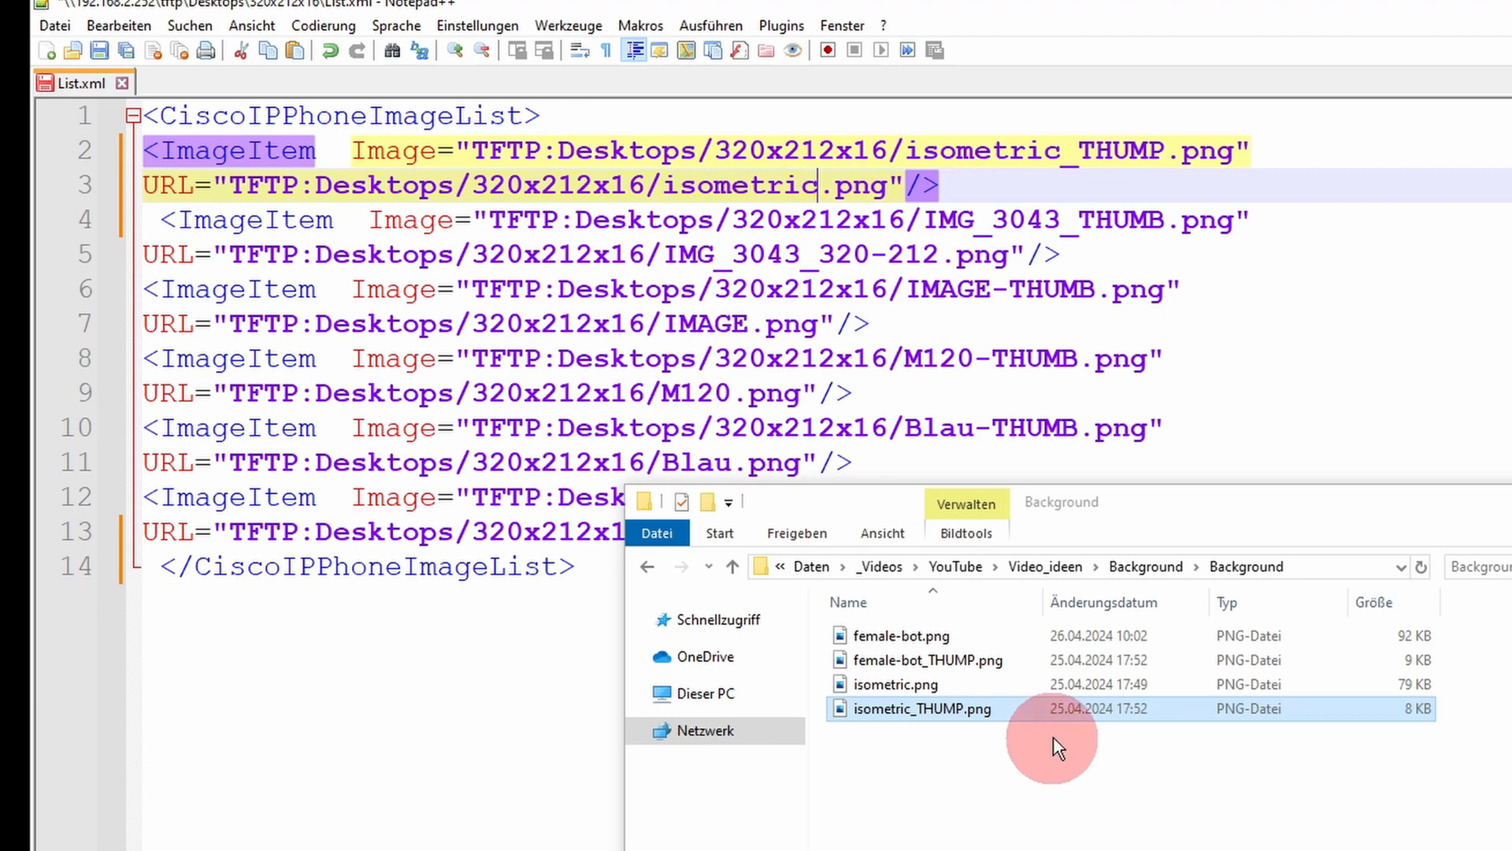
Step: Duplicate the two-line isometric entry directly below itself, leaving no blank line before the IMG_3043 entry
left_click(1029, 190)
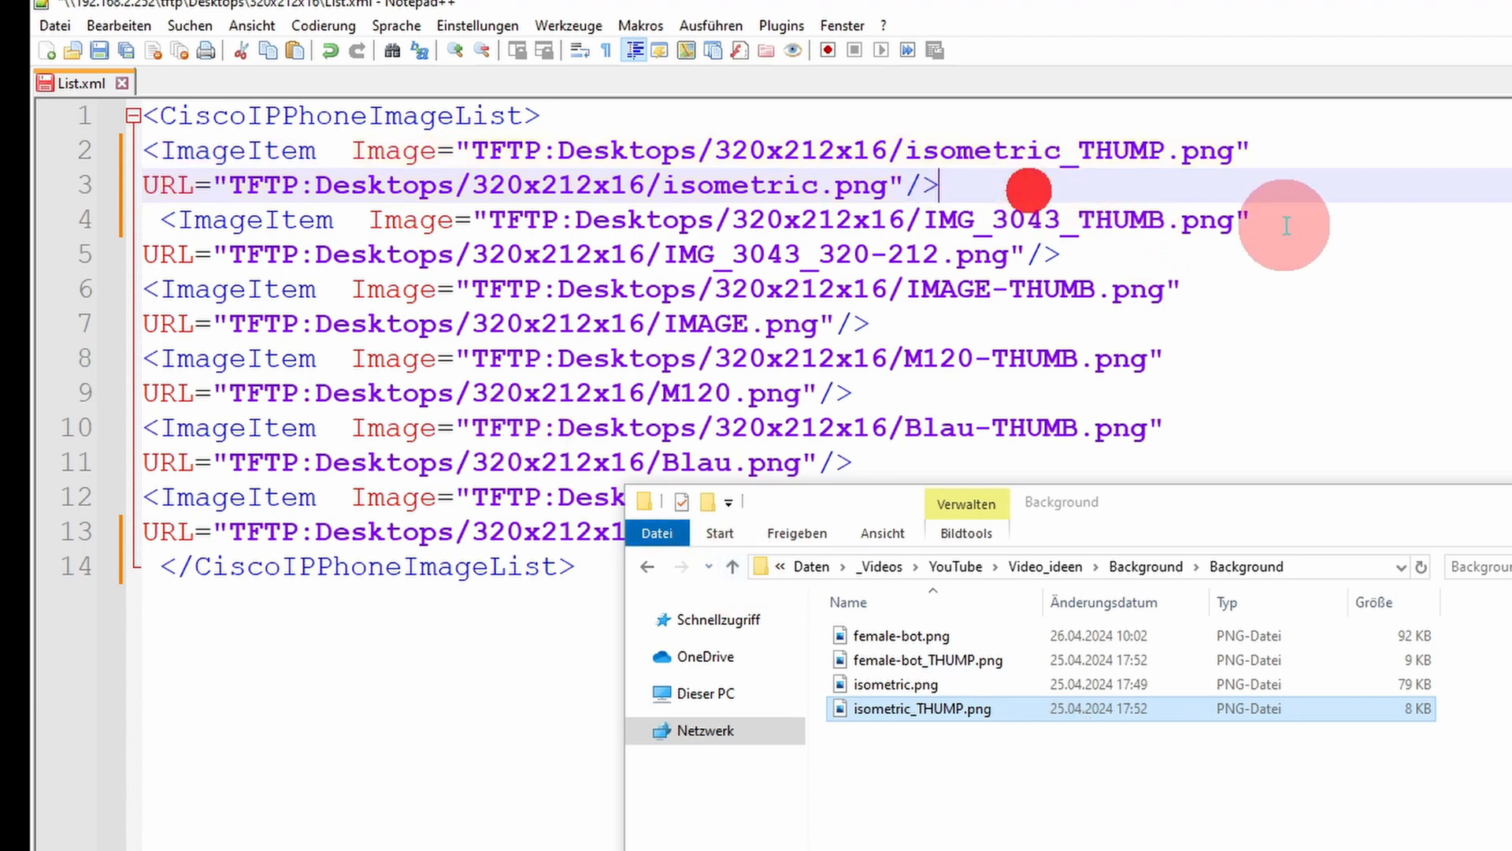
key("Return")
key("Up")
key("Up")
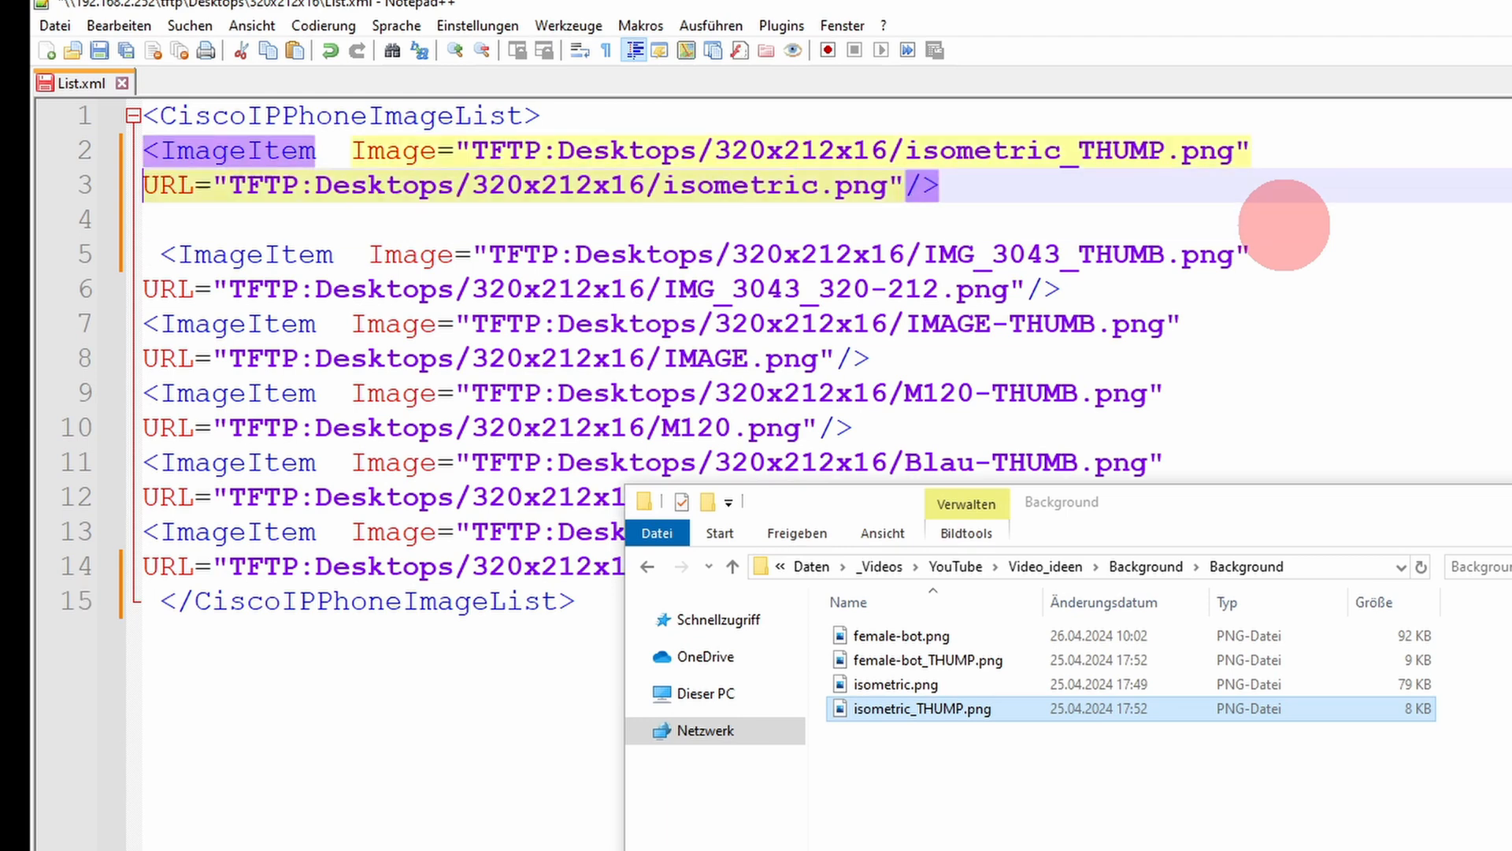
key("shift+Down")
key("shift+Down")
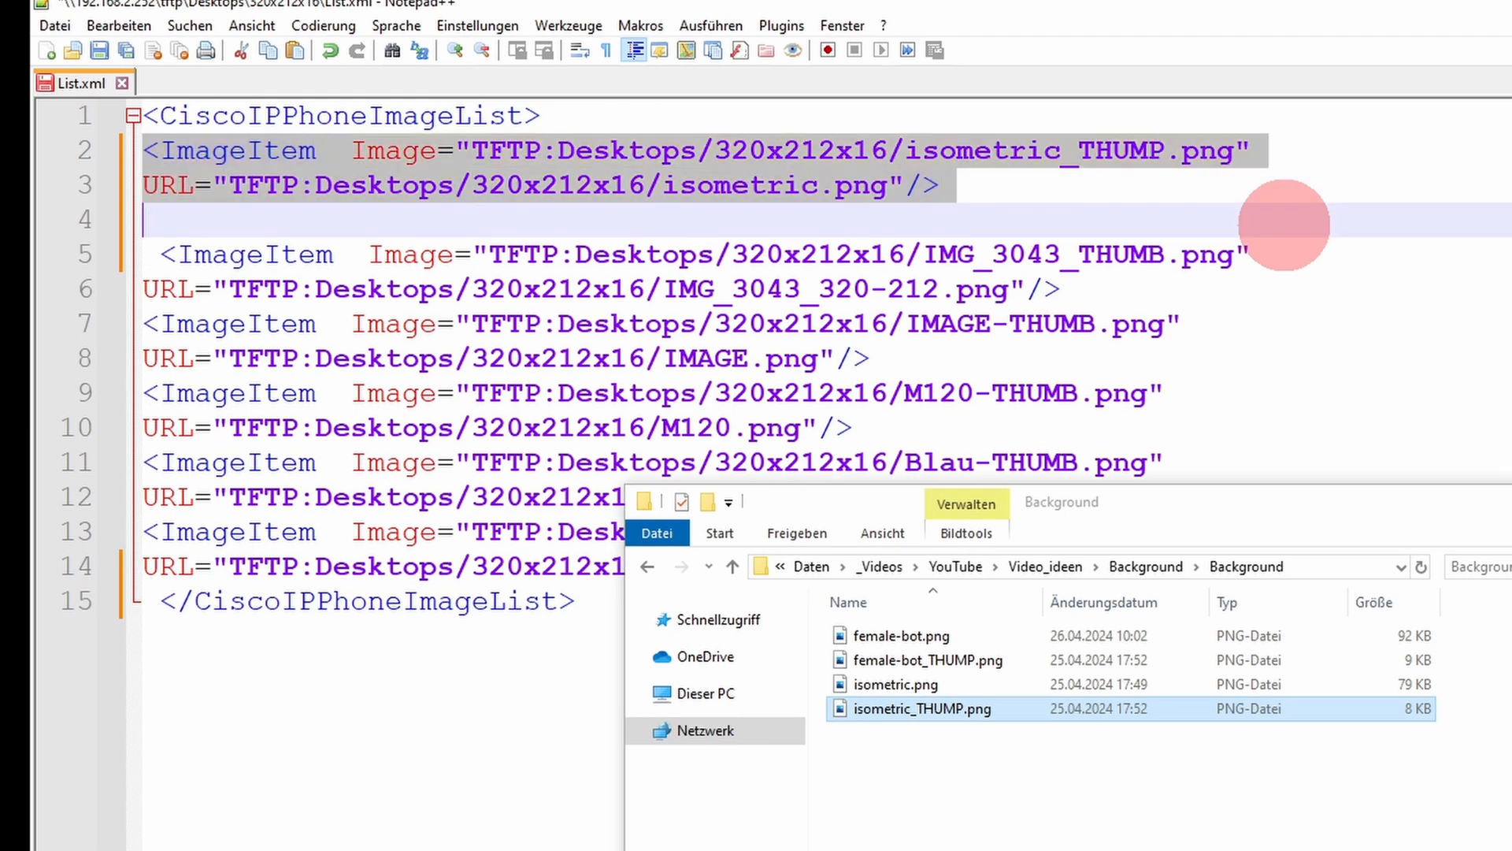
left_click(1284, 224)
key("ctrl+v")
key("Delete")
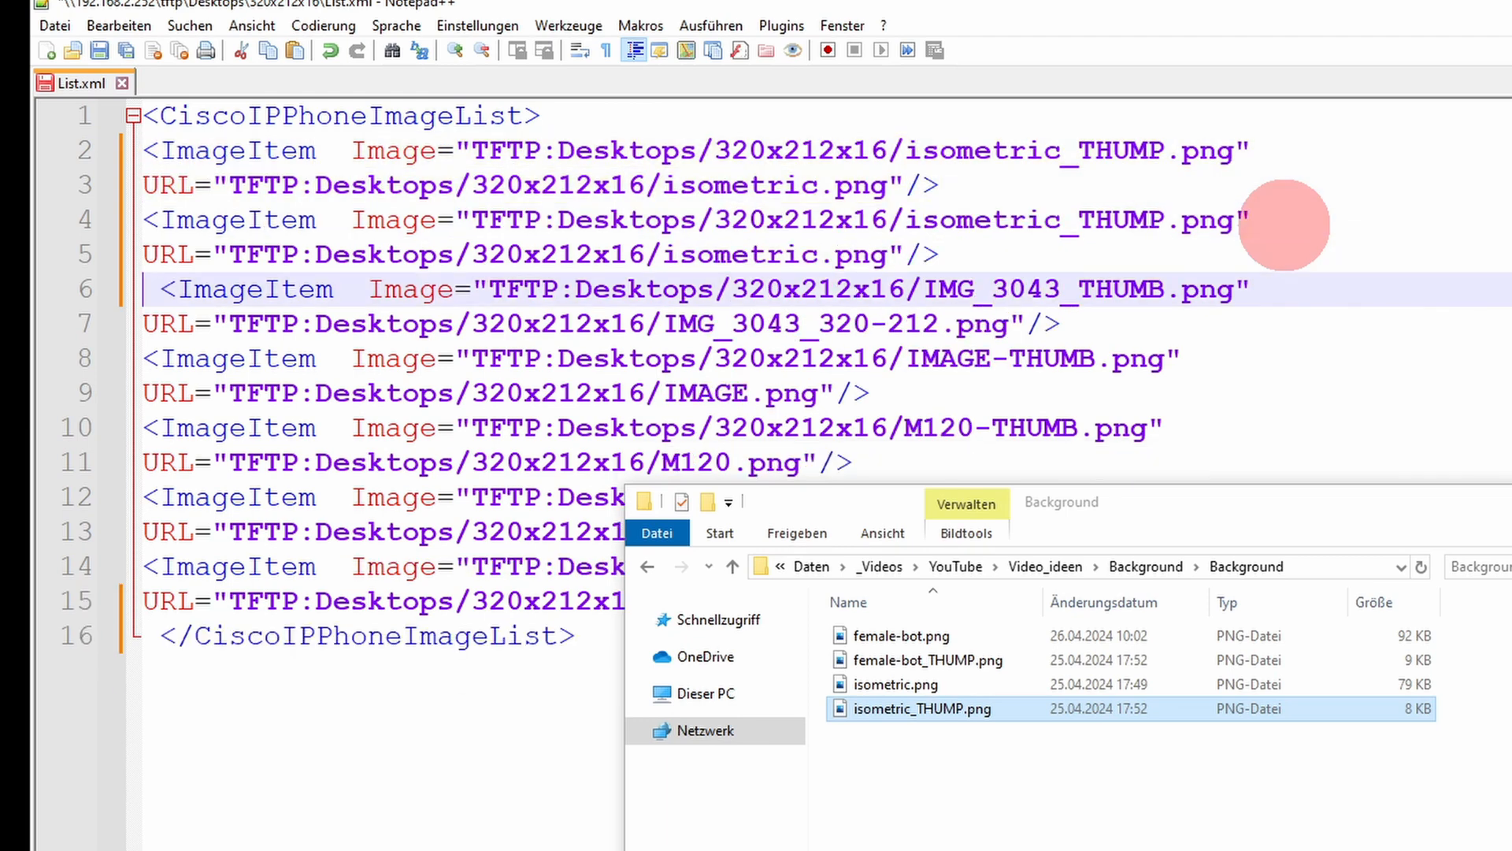
Step: Copy the full file name female-bot_THUMP.png from the Background folder and paste it over isometric_THUMP.png in the second entry's Image path
left_click(967, 656)
right_click(967, 656)
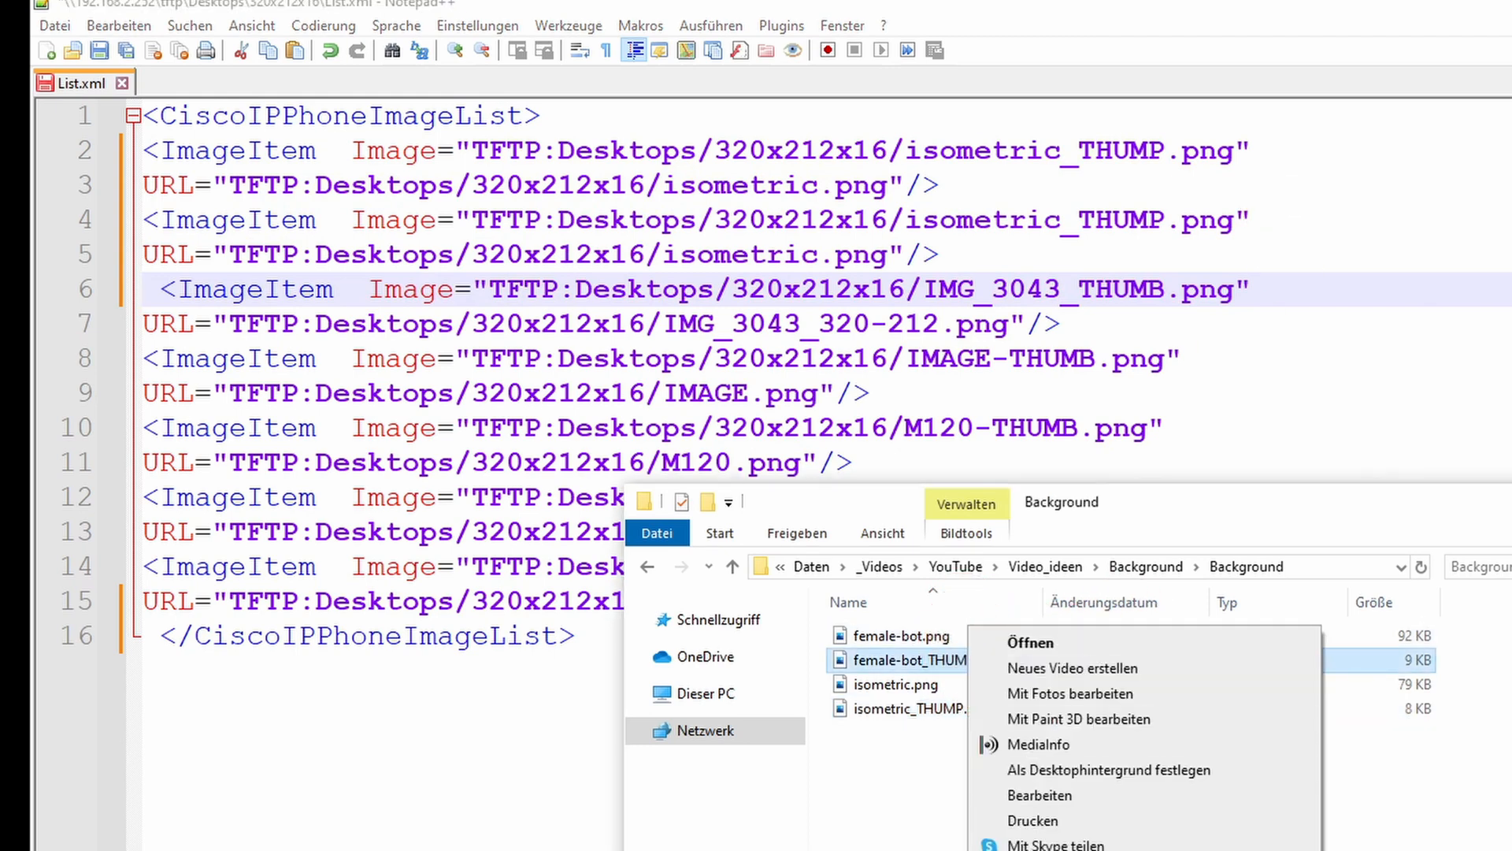
left_click(1039, 849)
key("ctrl+a")
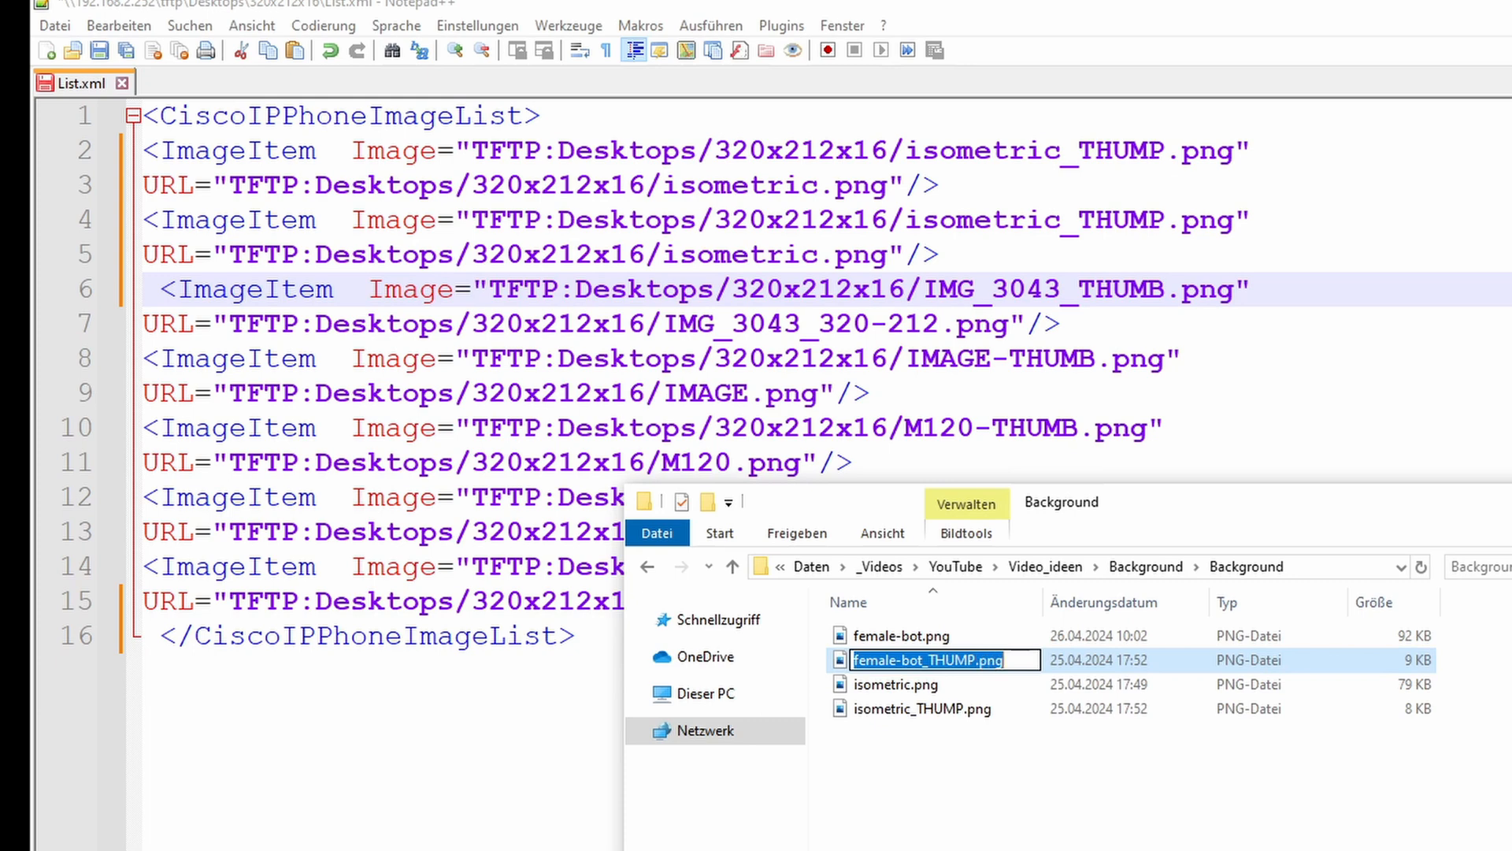
left_click(1221, 224)
left_click_drag(1223, 224, 957, 233)
key("ctrl+v")
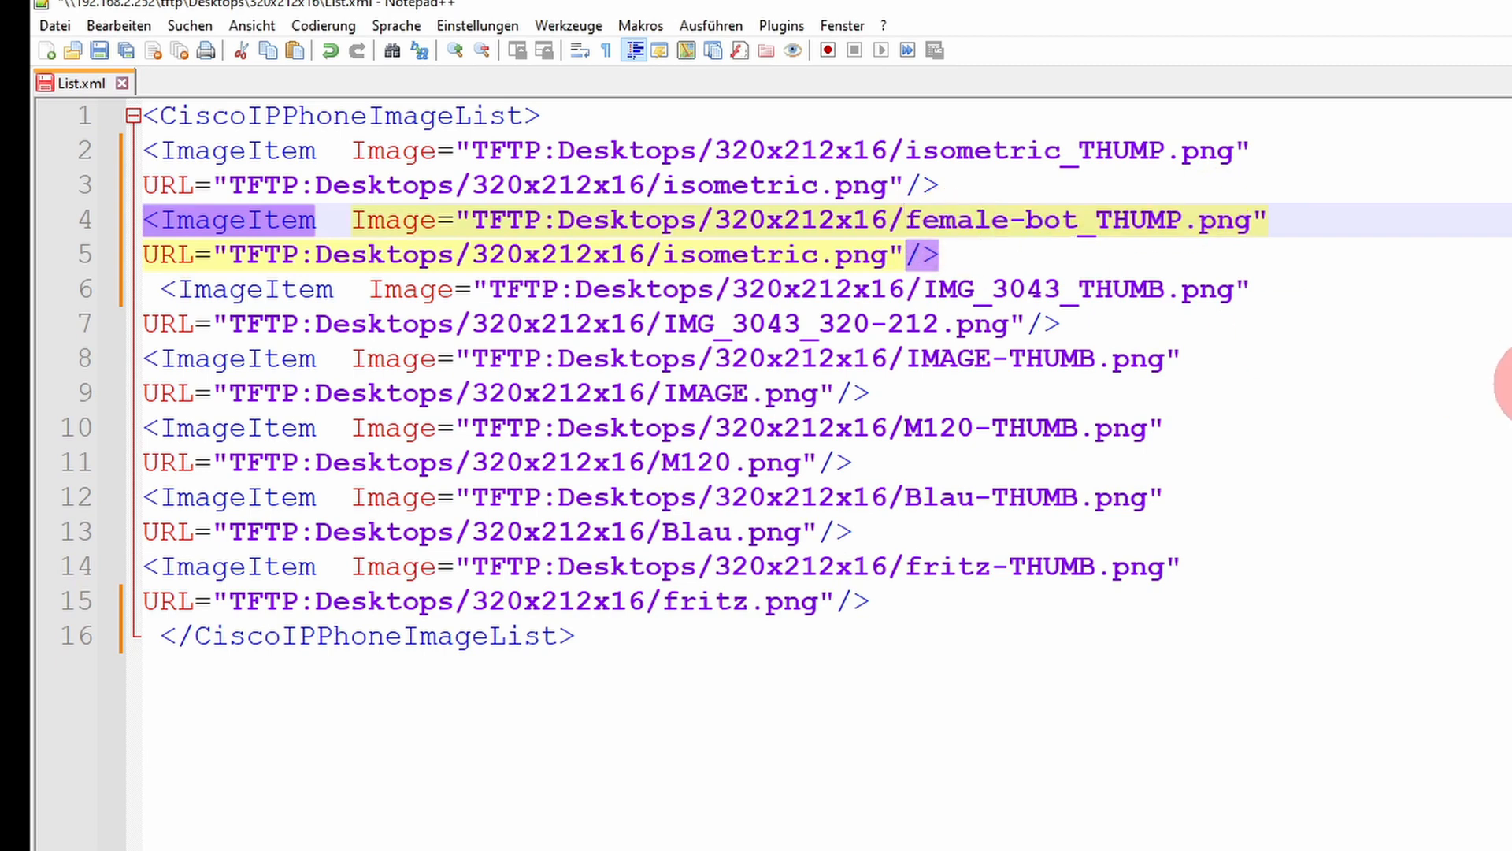
Step: Replace isometric.png in the second entry's URL path with female-bot.png and save List.xml
left_click(894, 252)
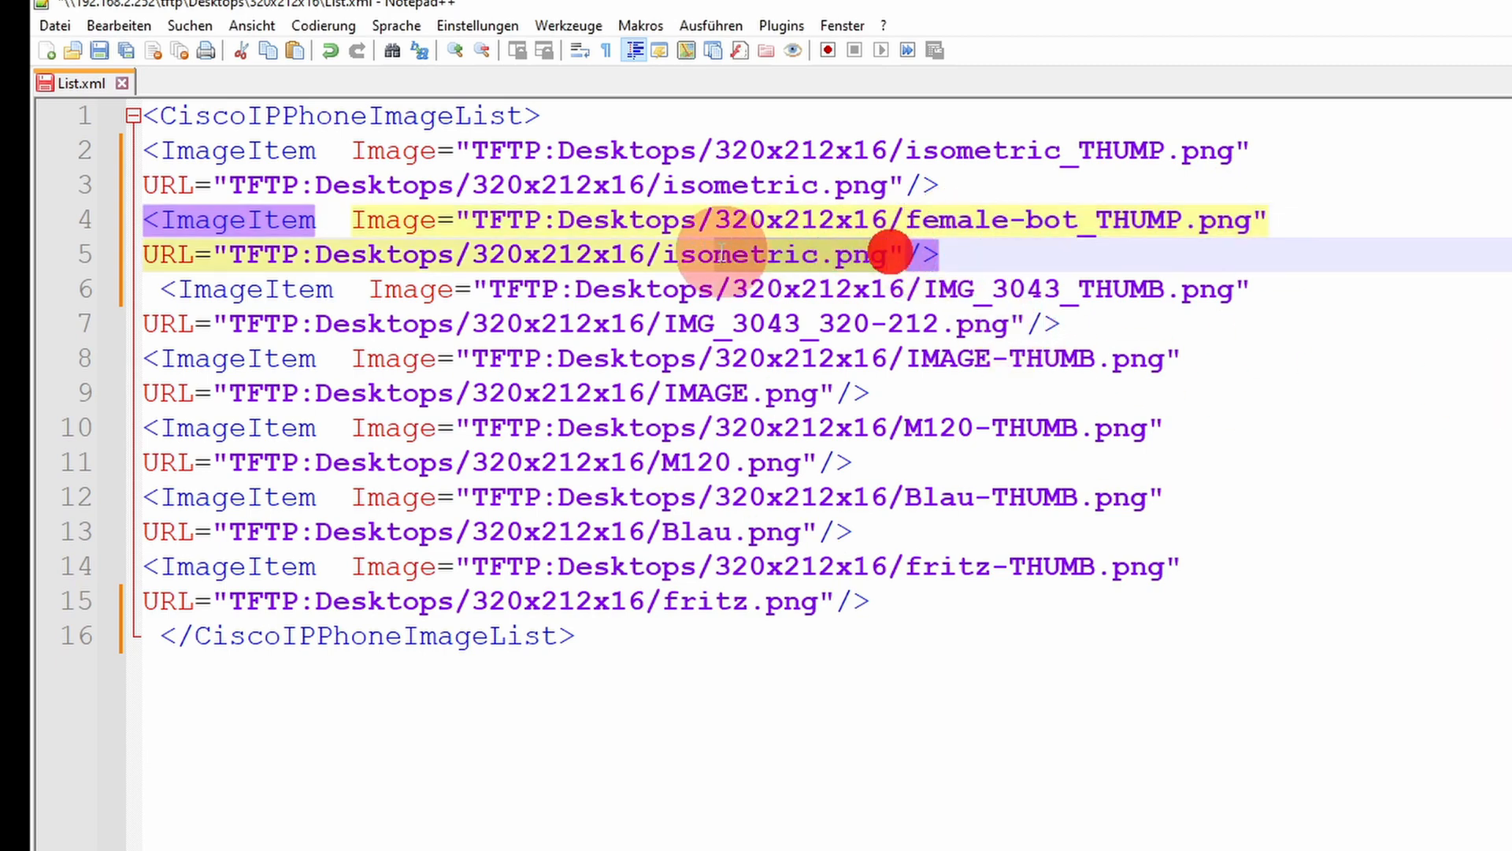
left_click(765, 254)
left_click_drag(902, 253, 662, 254)
key("ctrl+v")
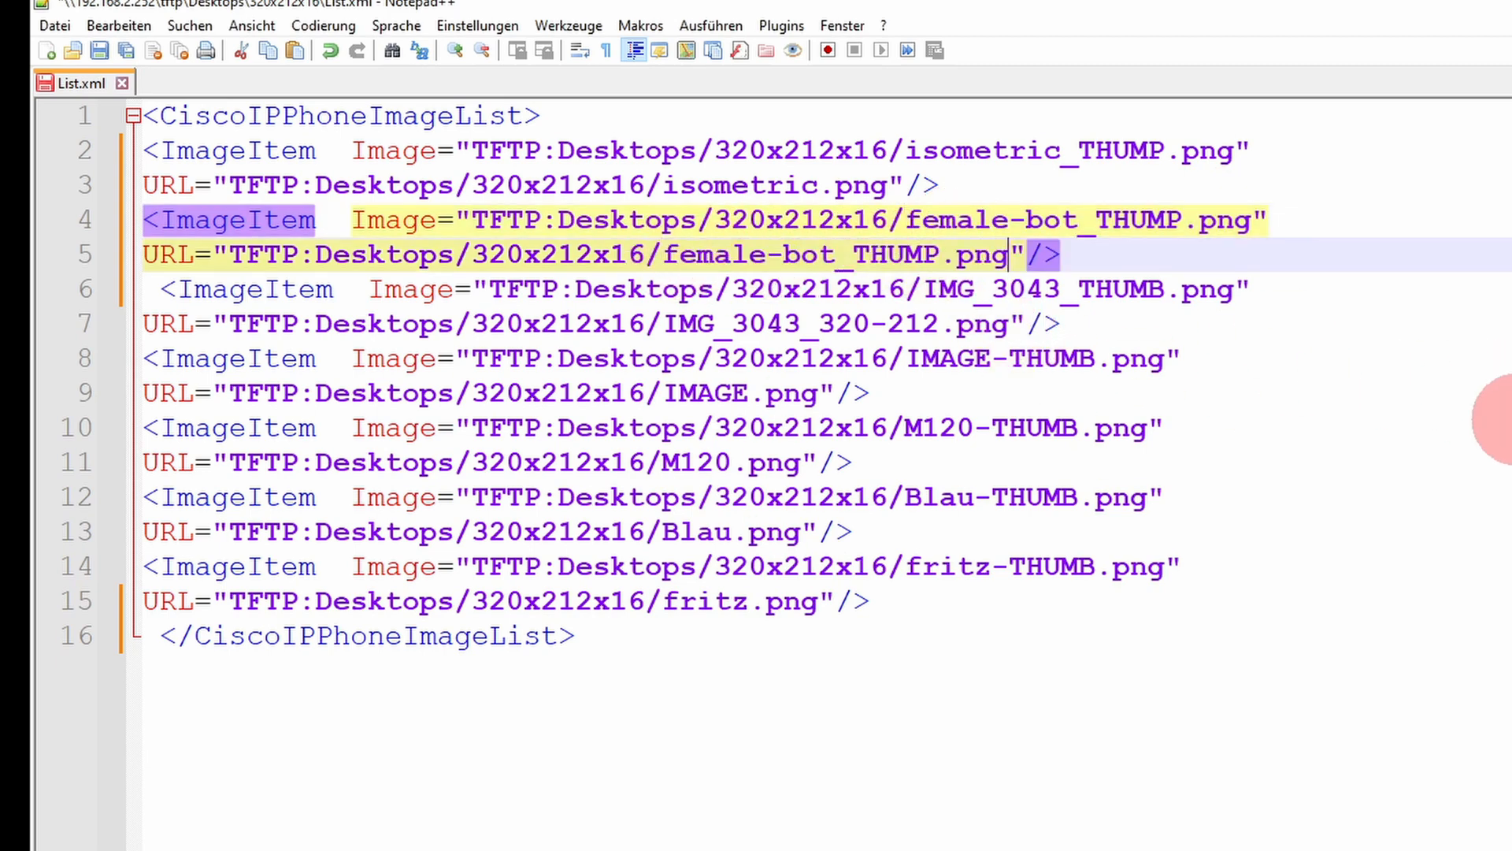
key("Left")
key("Left")
key("Left")
key("BackSpace")
key("BackSpace")
key("BackSpace")
key("BackSpace")
key("BackSpace")
key("BackSpace")
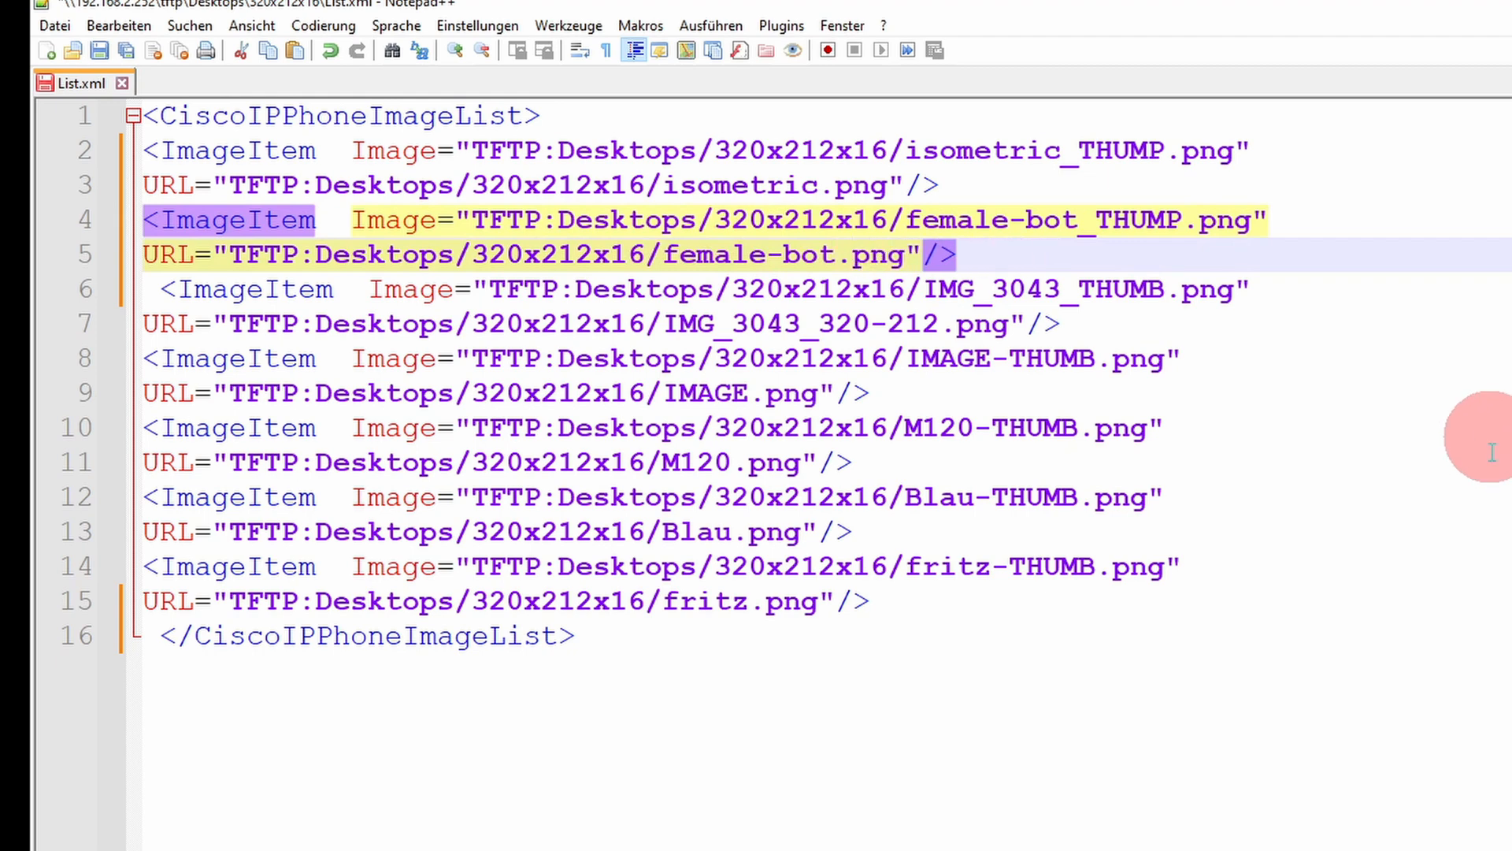
left_click(1156, 746)
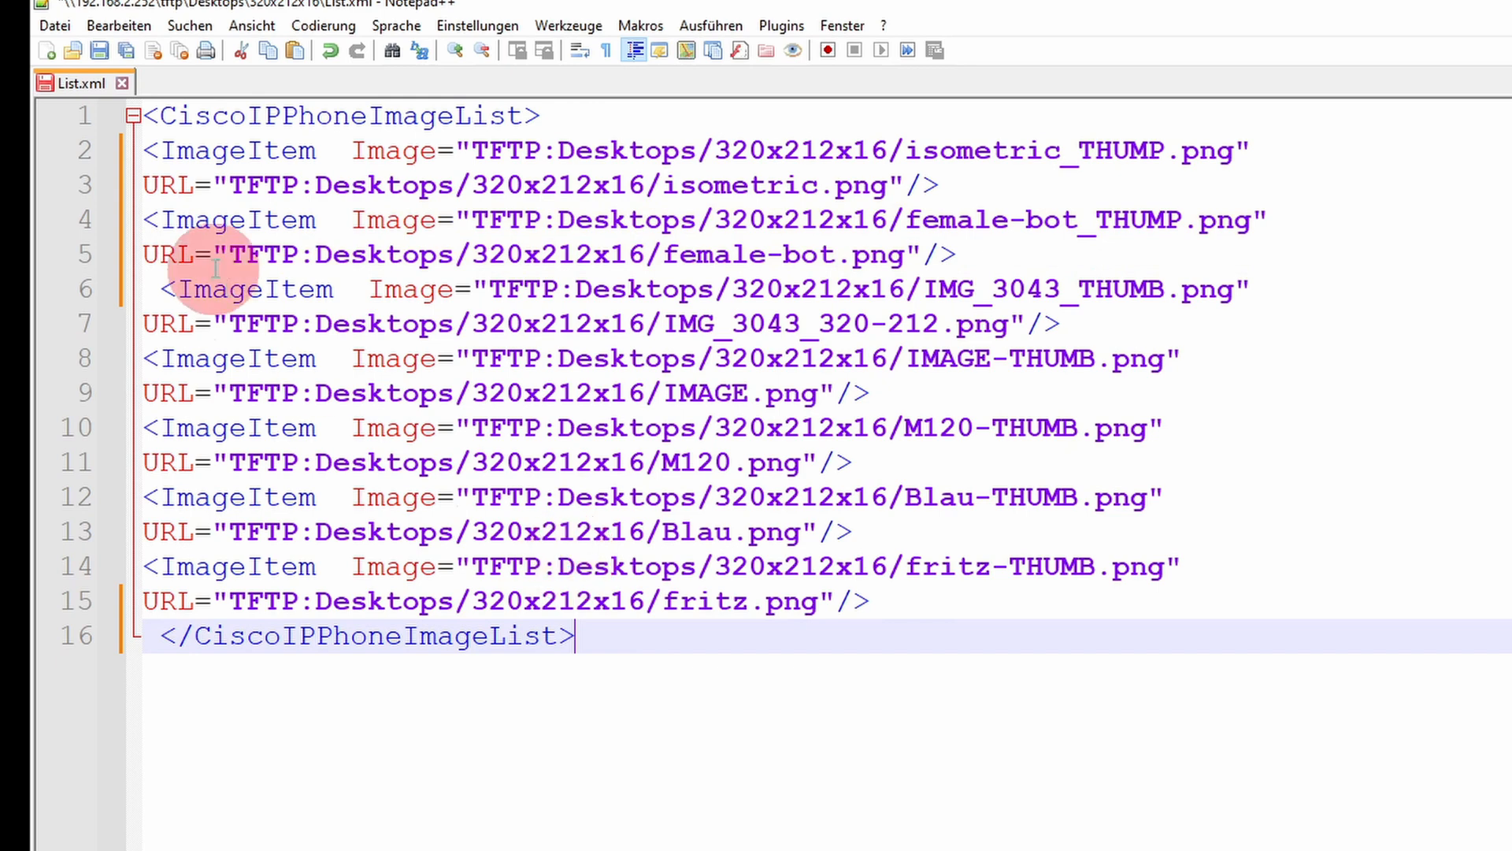
left_click(102, 54)
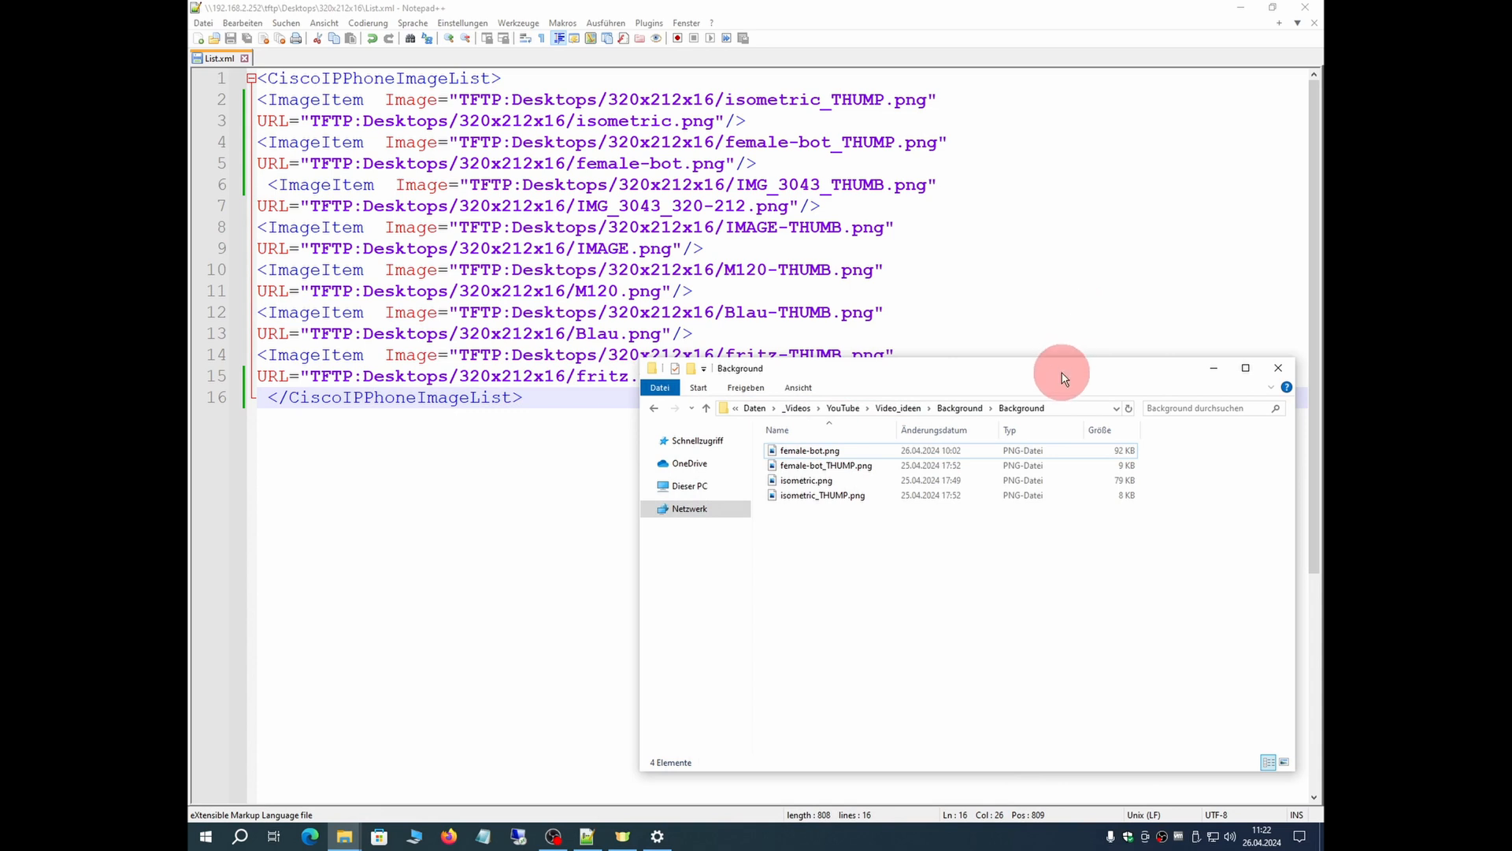
Step: Copy all four female-bot and isometric PNG files from the Background folder into the TFTP server's Desktops/320x212x16 folder, accepting the security warning
left_click_drag(1451, 605, 1460, 571)
left_click_drag(1065, 357, 1063, 372)
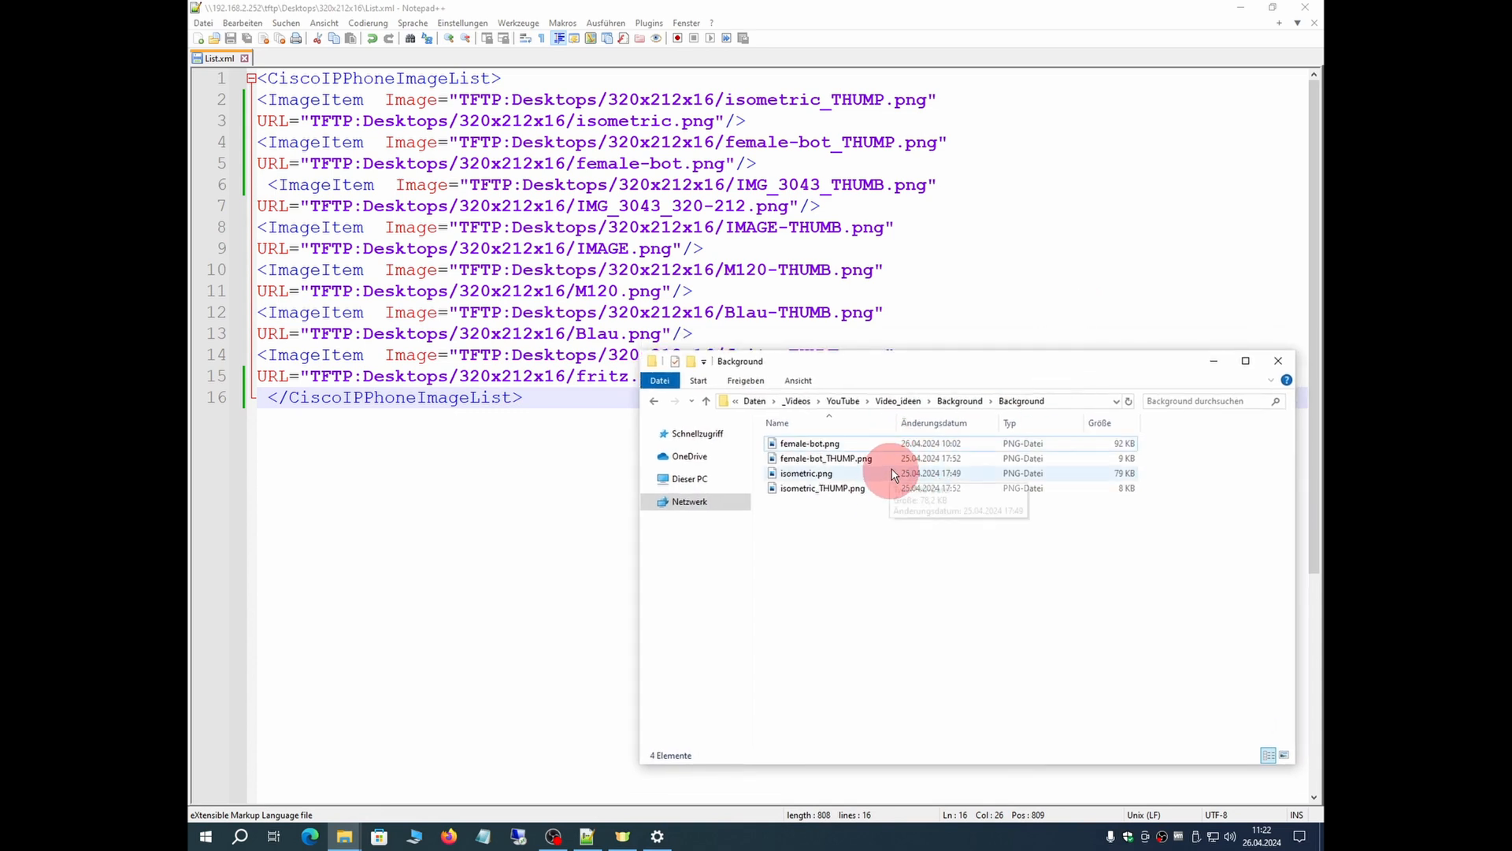
mouse_move(361, 843)
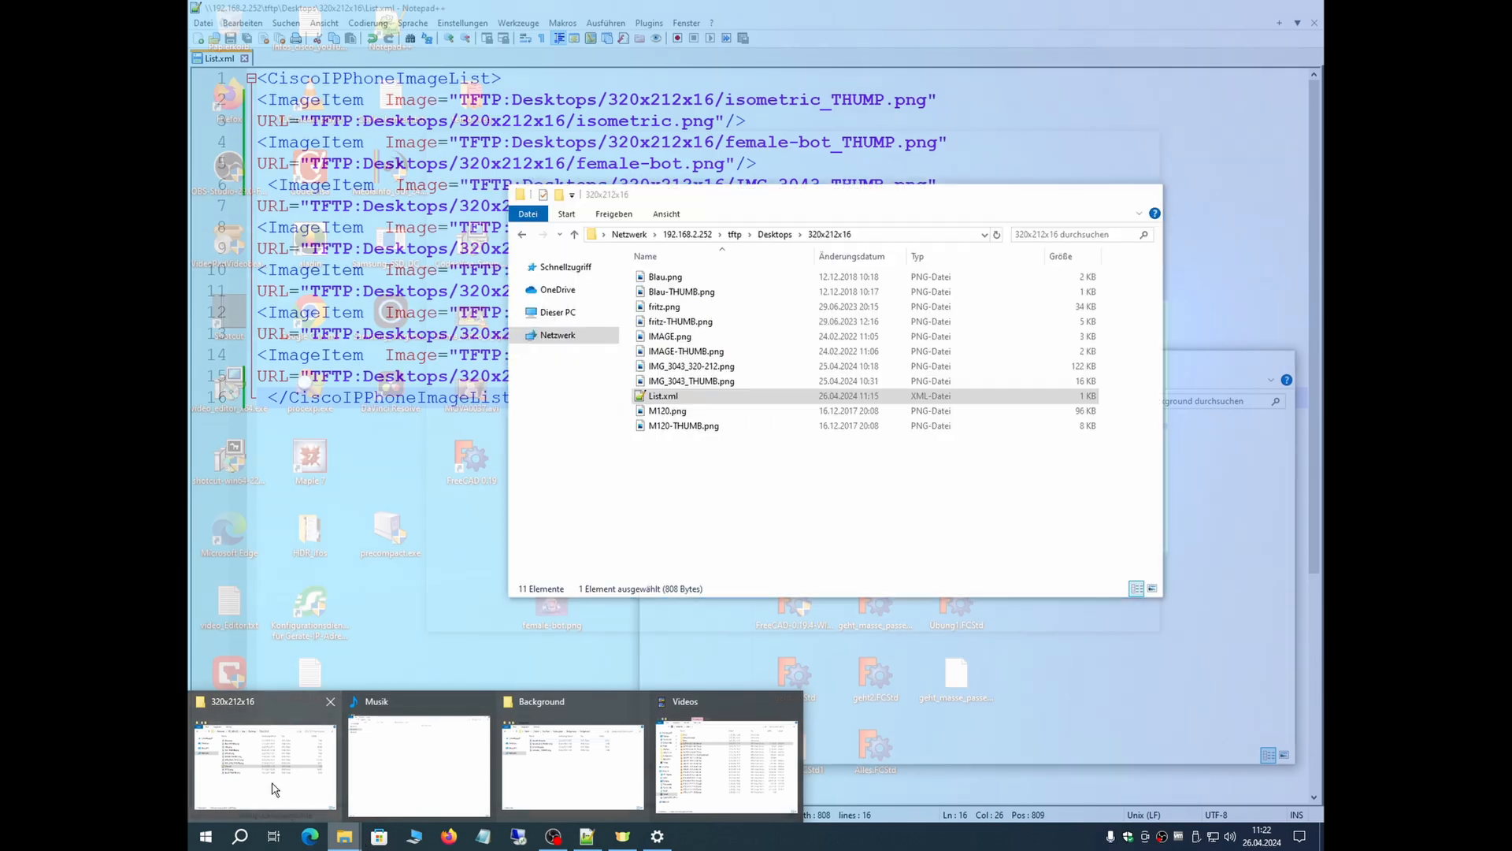
left_click(270, 783)
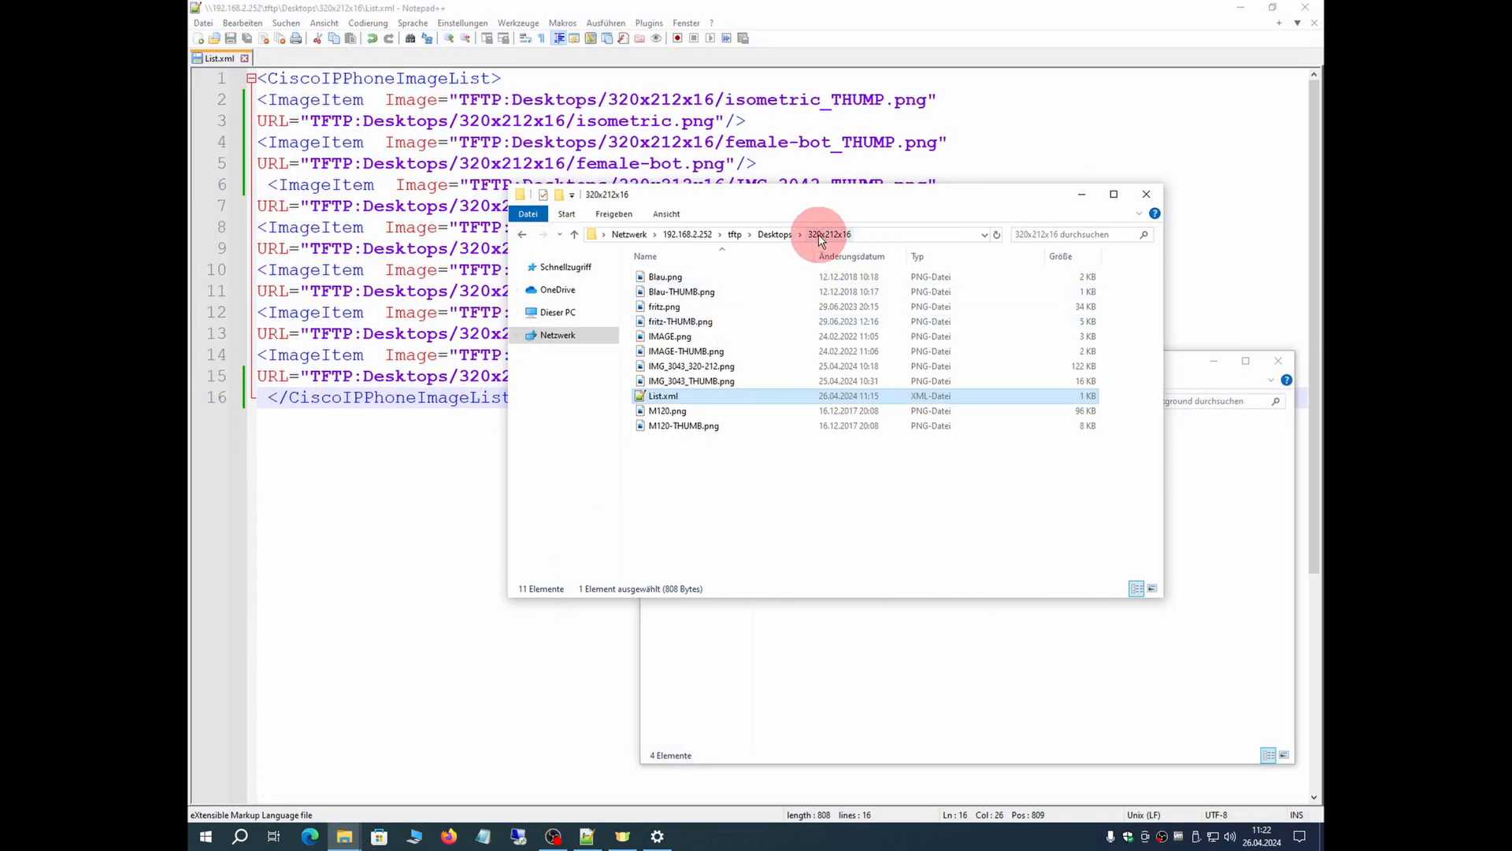
left_click_drag(928, 217, 700, 108)
left_click(965, 619)
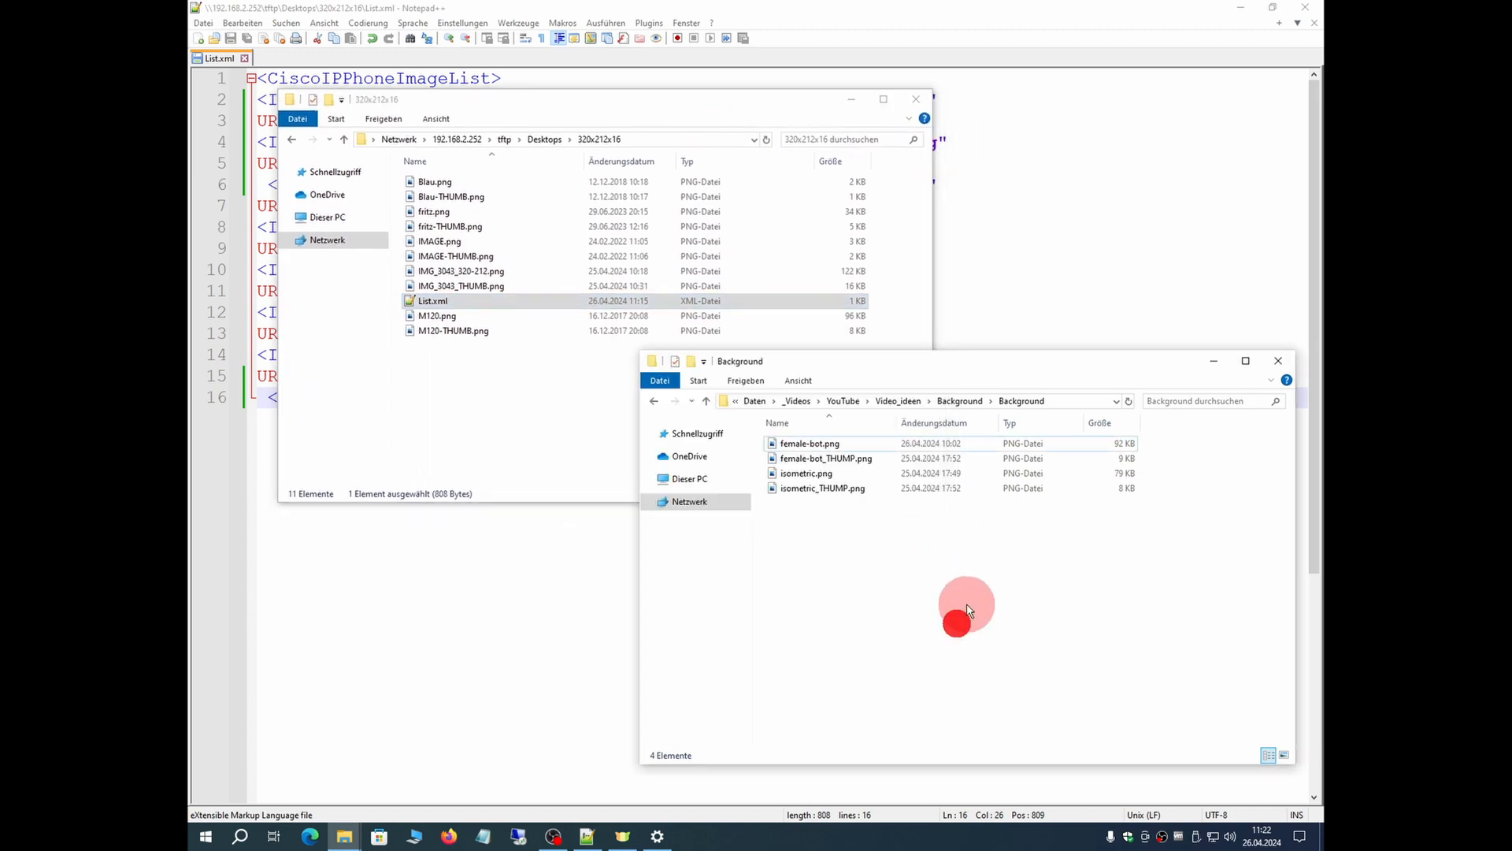
left_click_drag(971, 532, 461, 404)
left_click(758, 421)
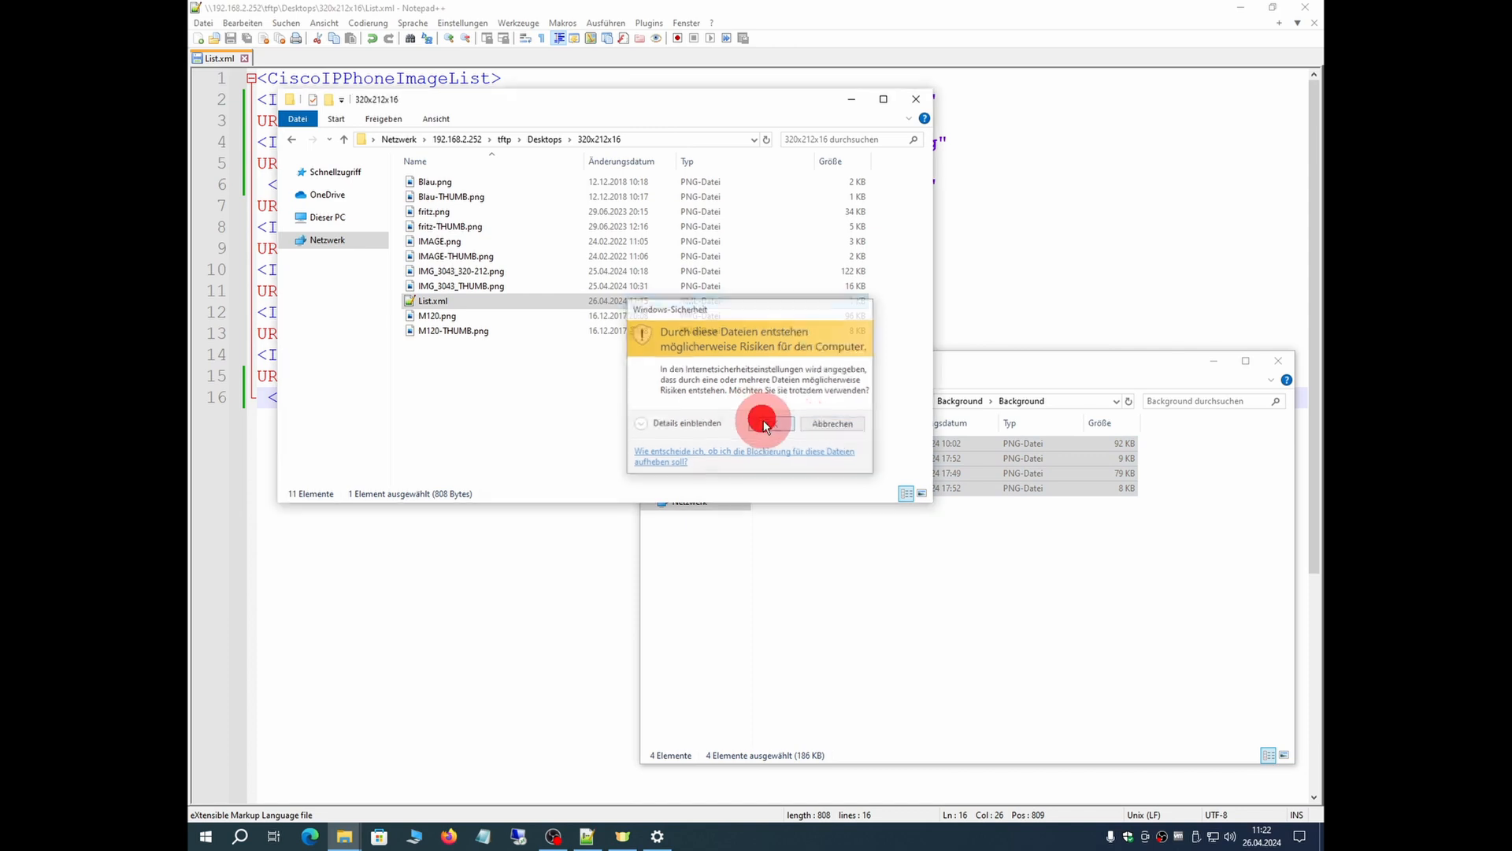
left_click(575, 409)
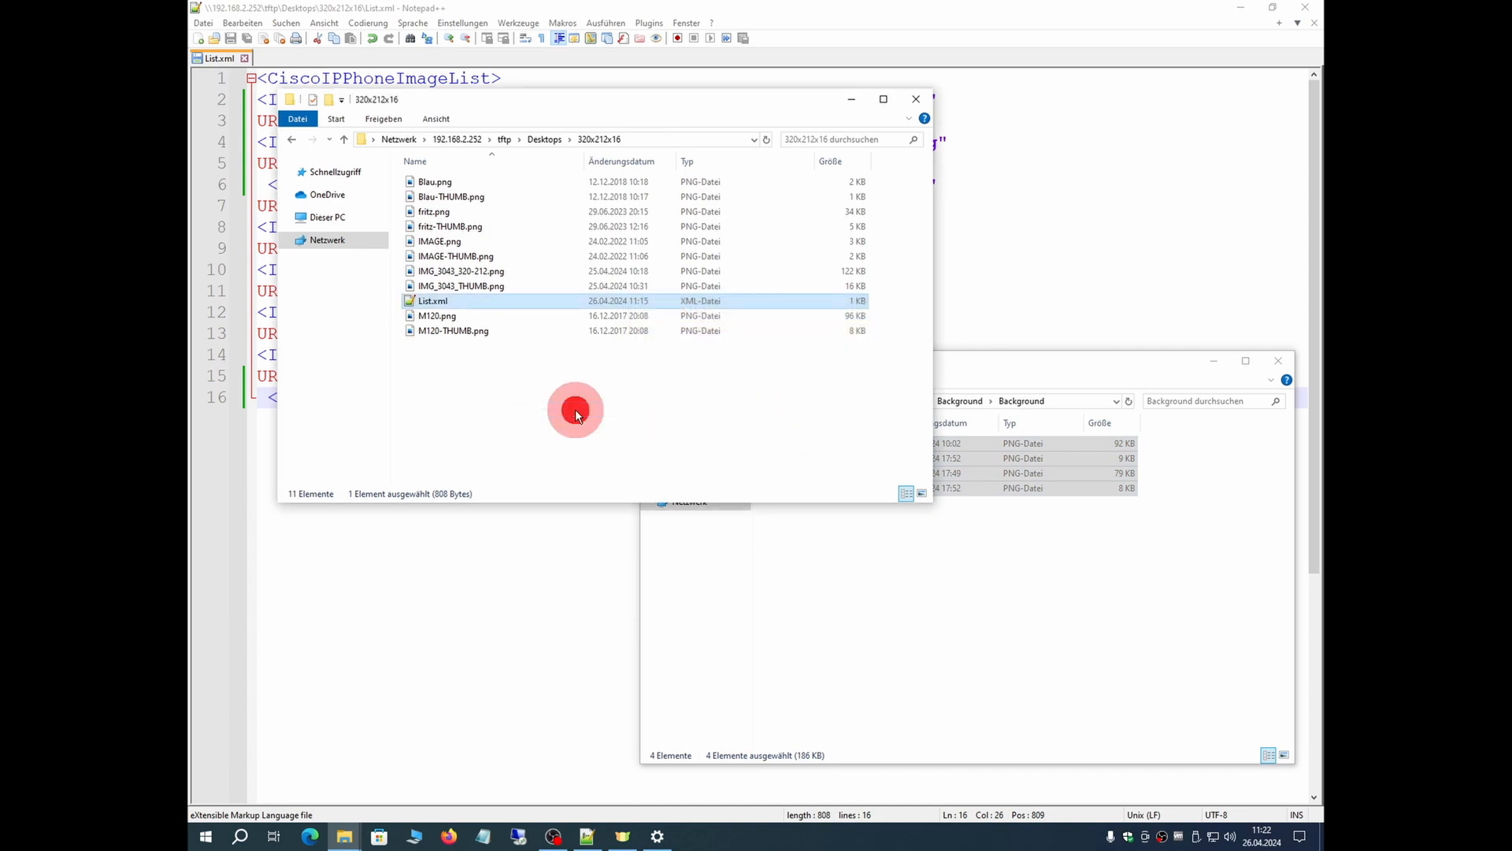
left_click(513, 439)
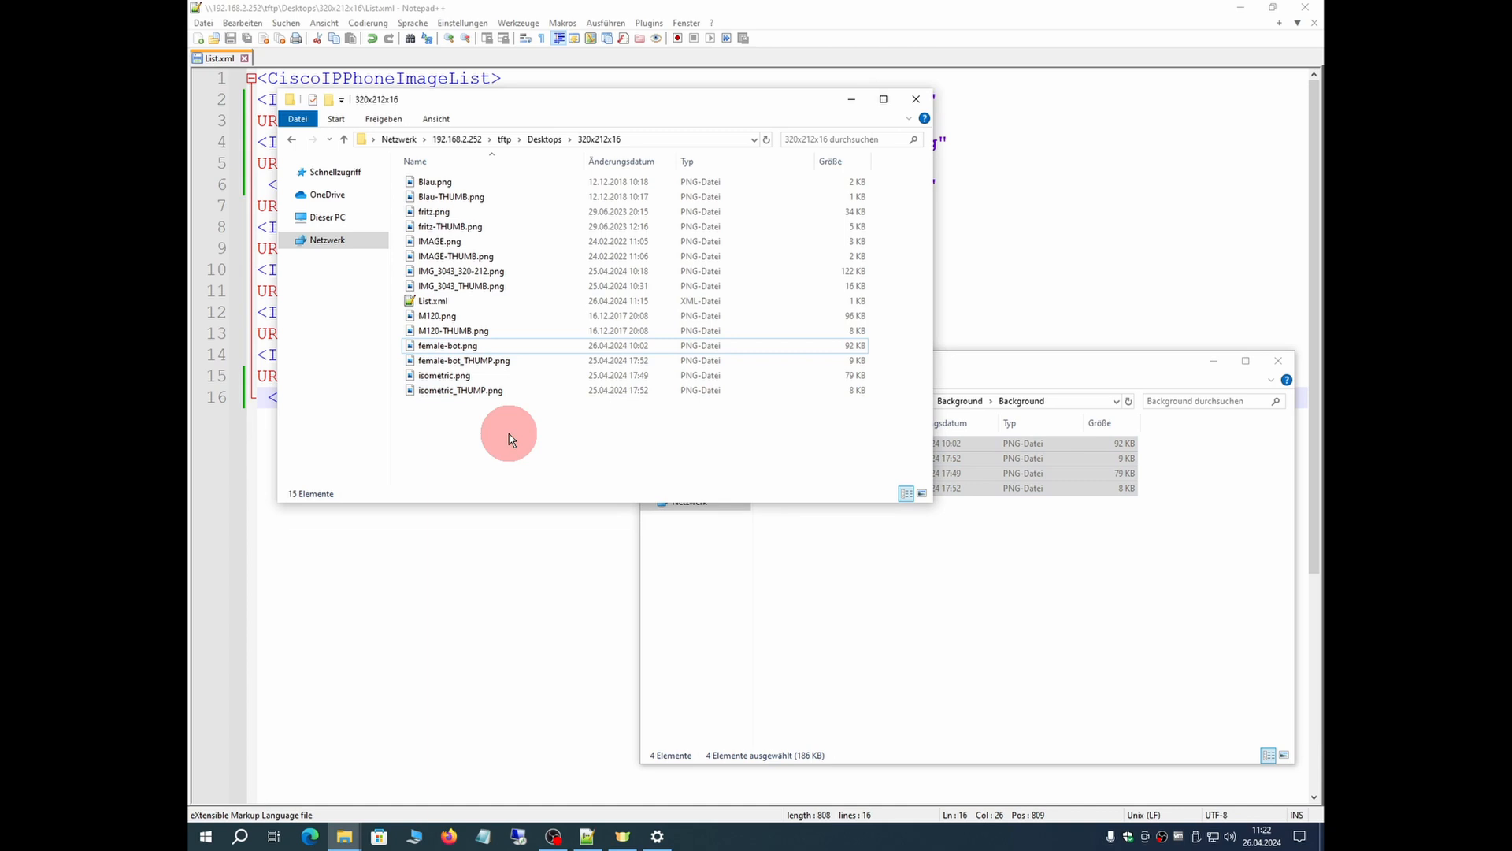
left_click(1063, 358)
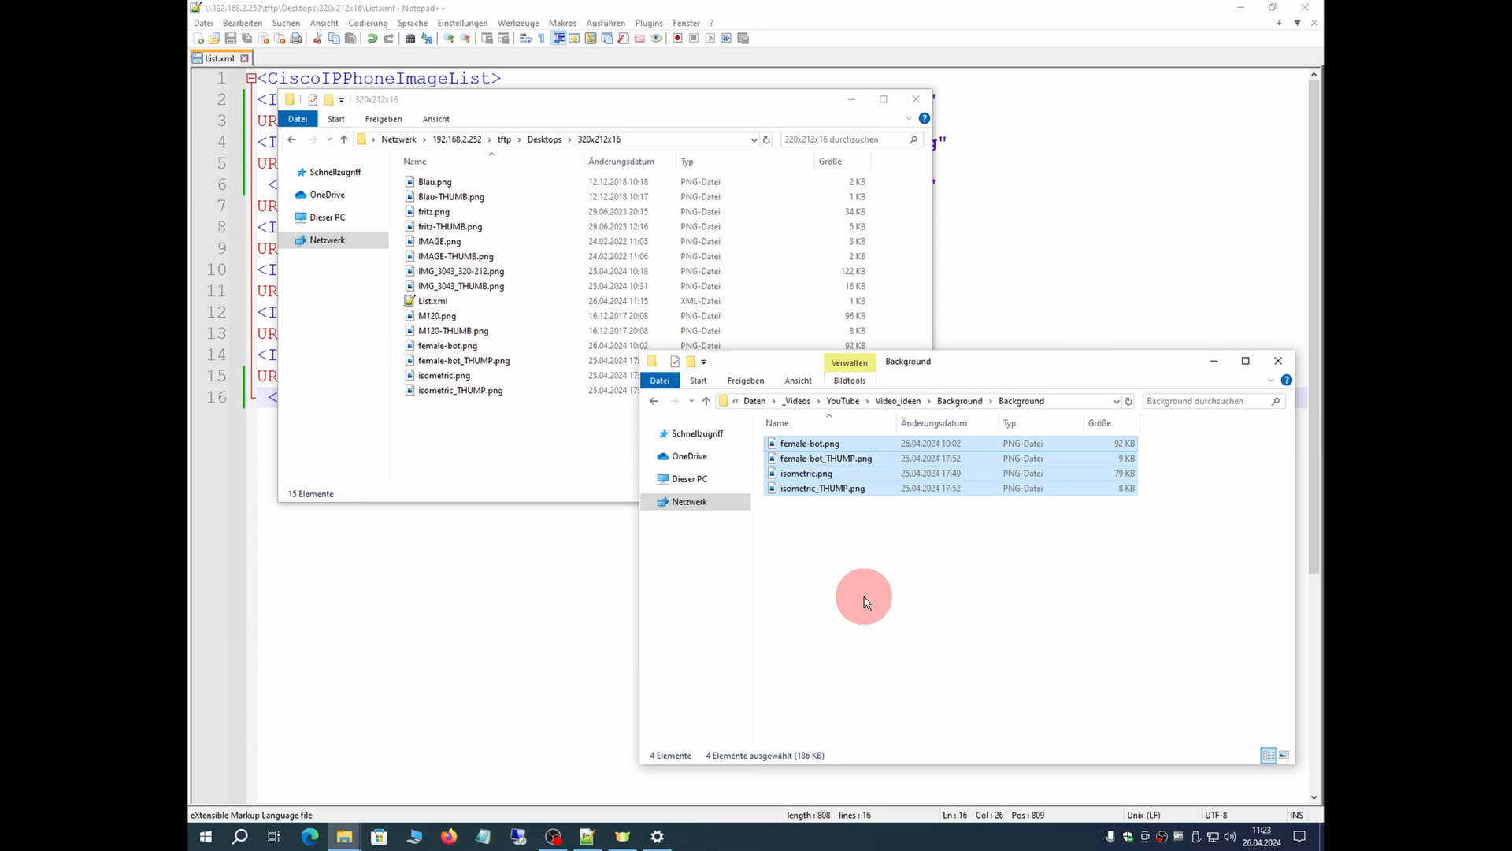
Step: Switch to Firefox and read the List.xml format and PNG file requirements in Cisco's IP phone administration guide
mouse_move(556, 843)
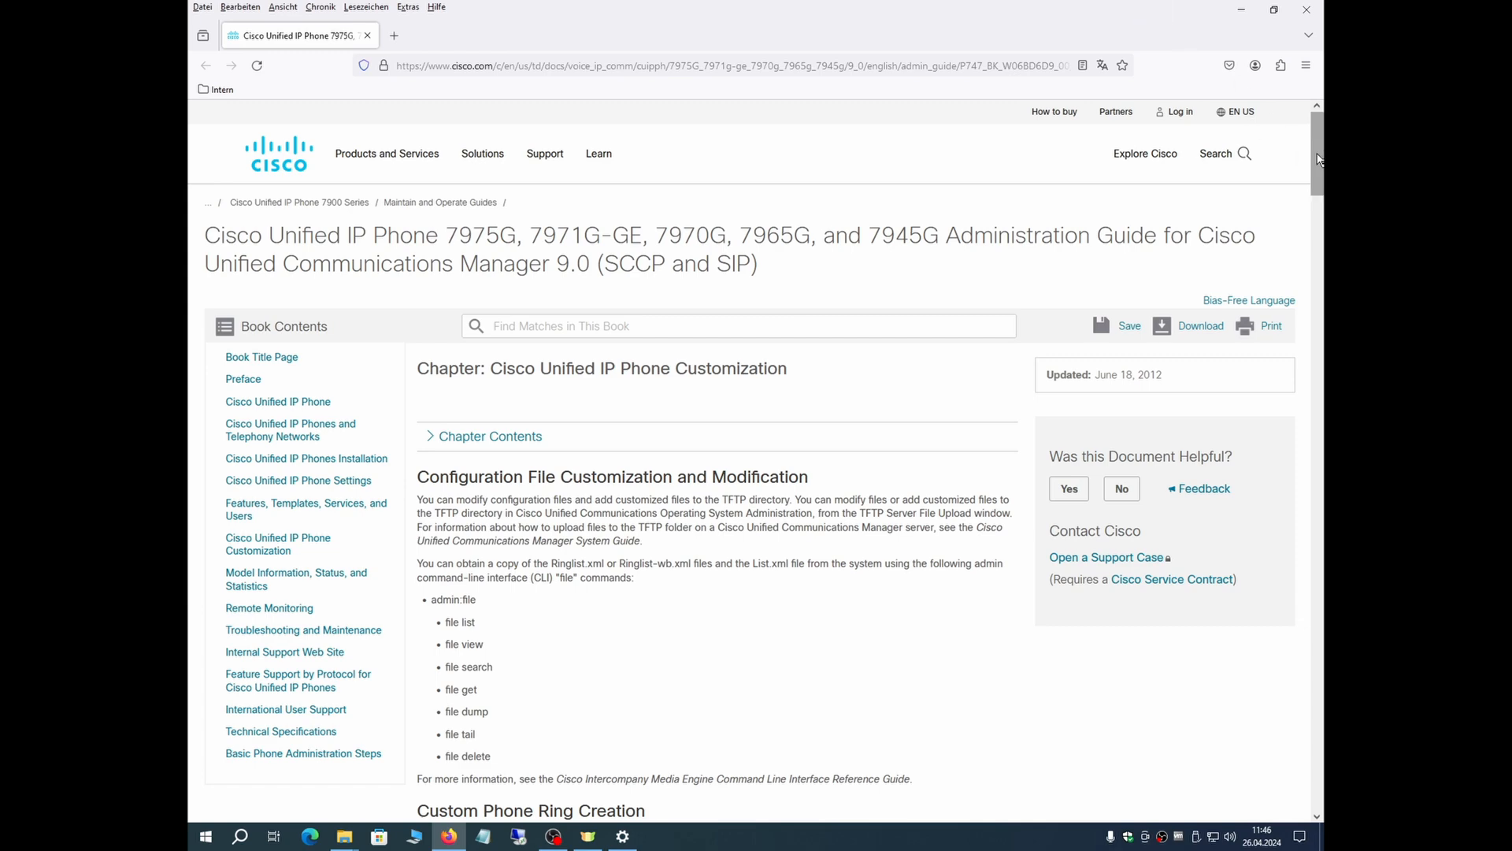
left_click_drag(1321, 156, 1312, 186)
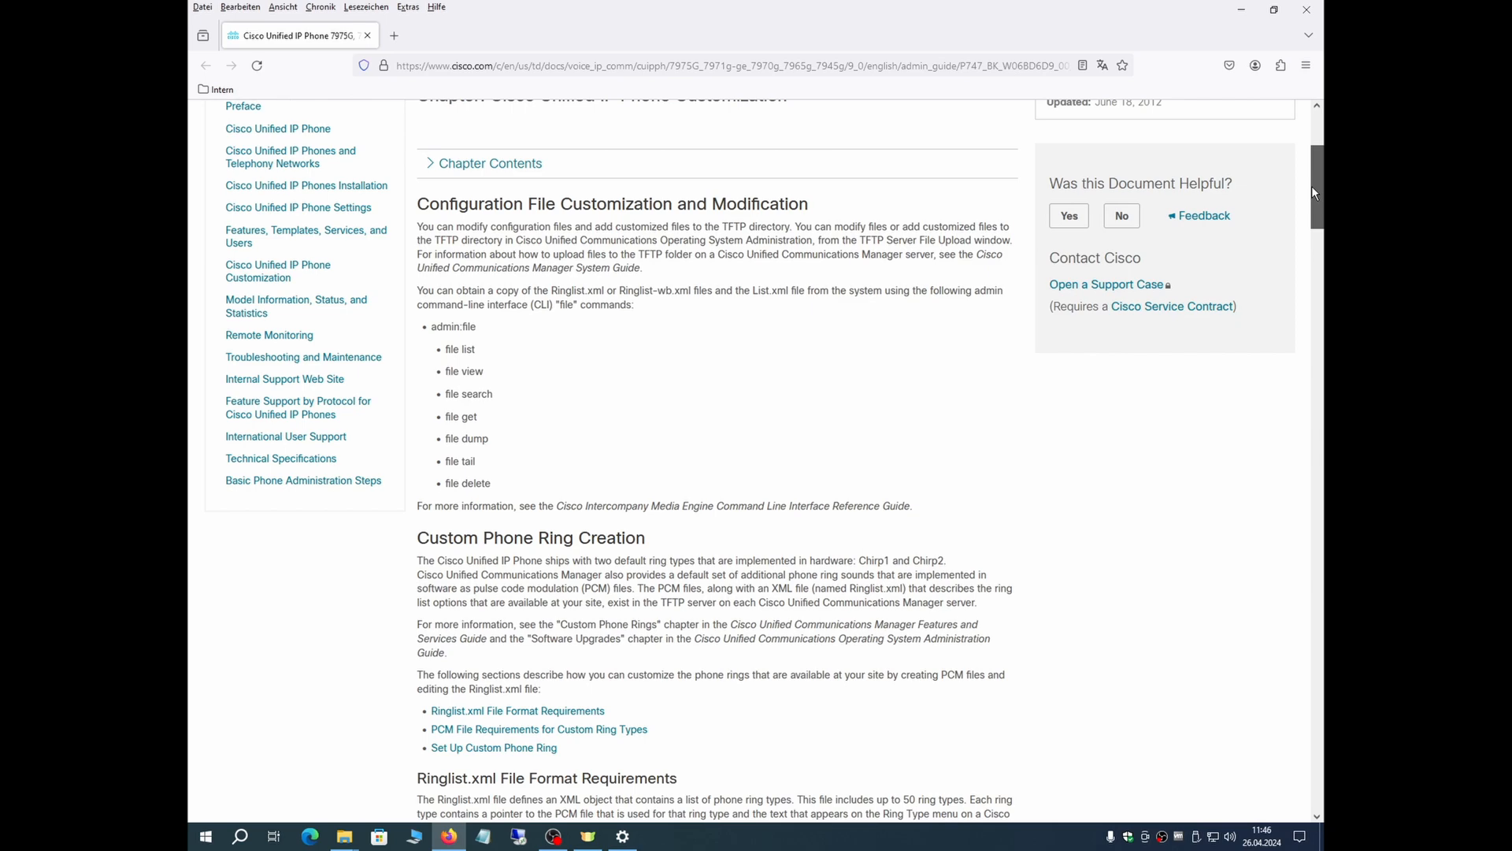
left_click_drag(1311, 193, 1282, 408)
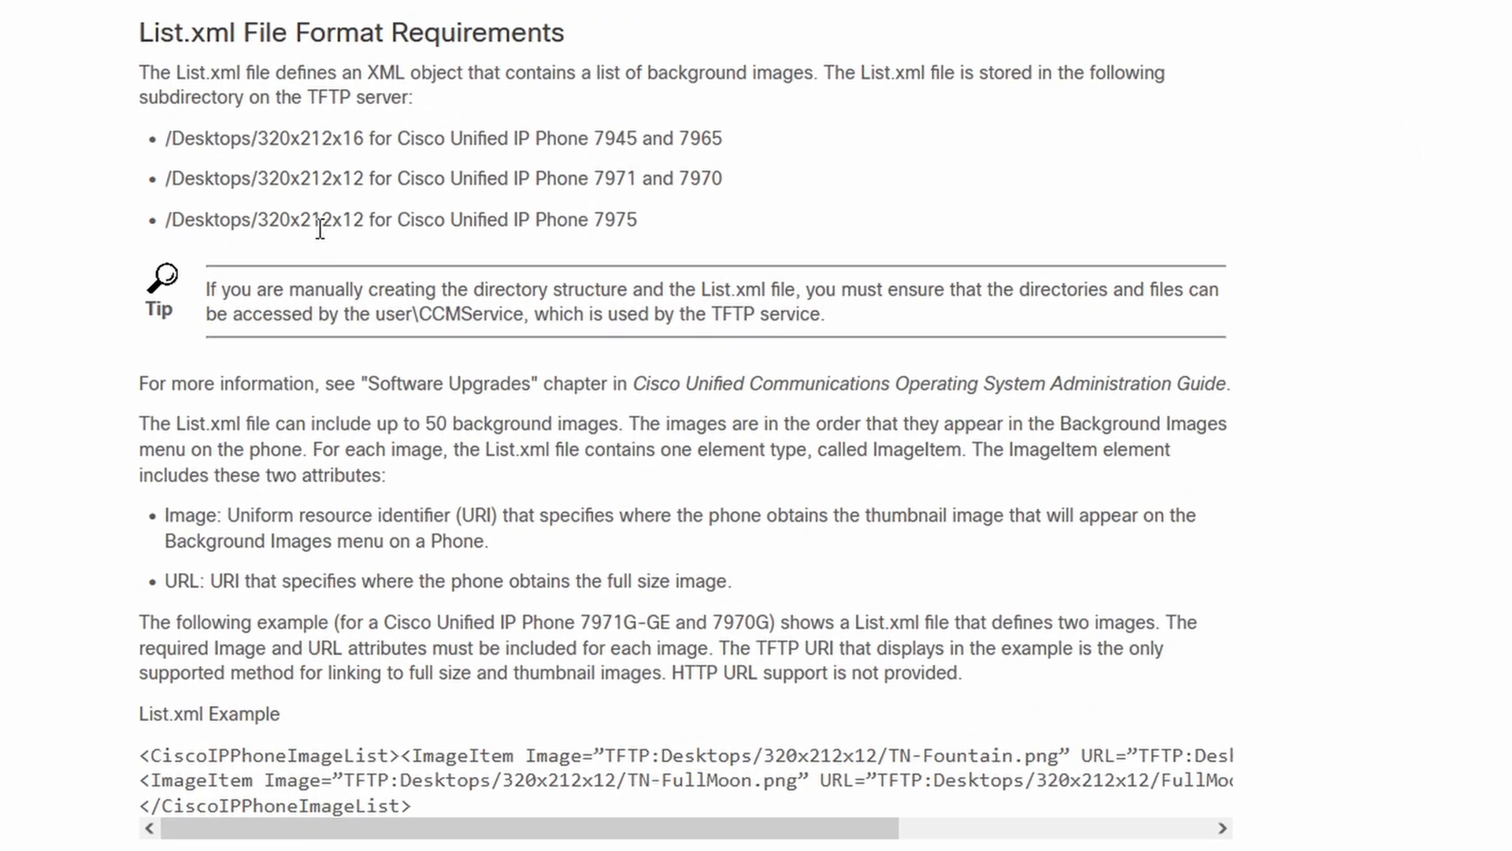
left_click_drag(333, 227, 296, 227)
left_click(381, 216)
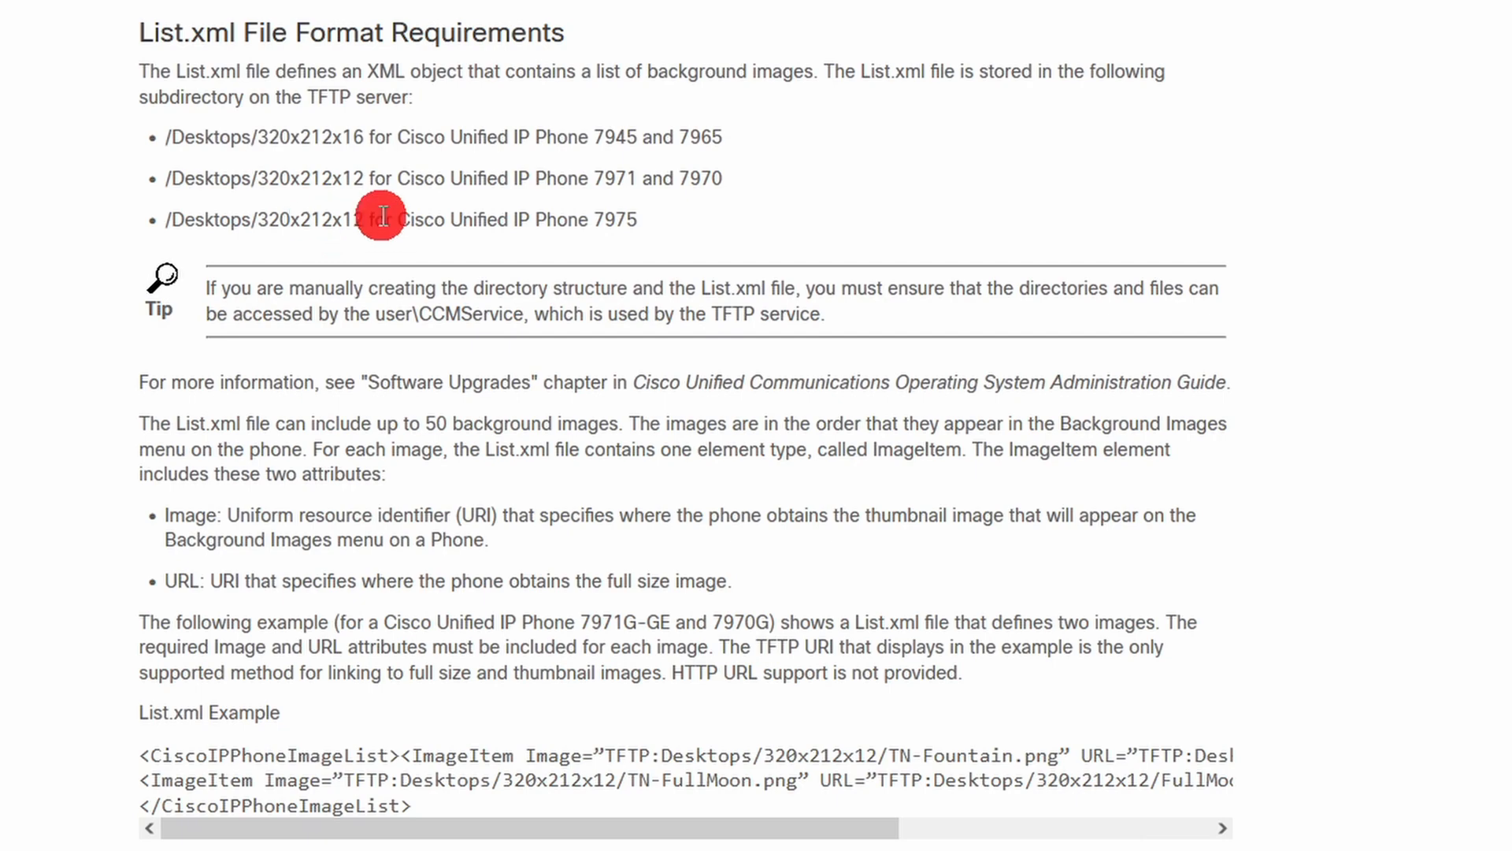
scroll(883, 265, "down", 3)
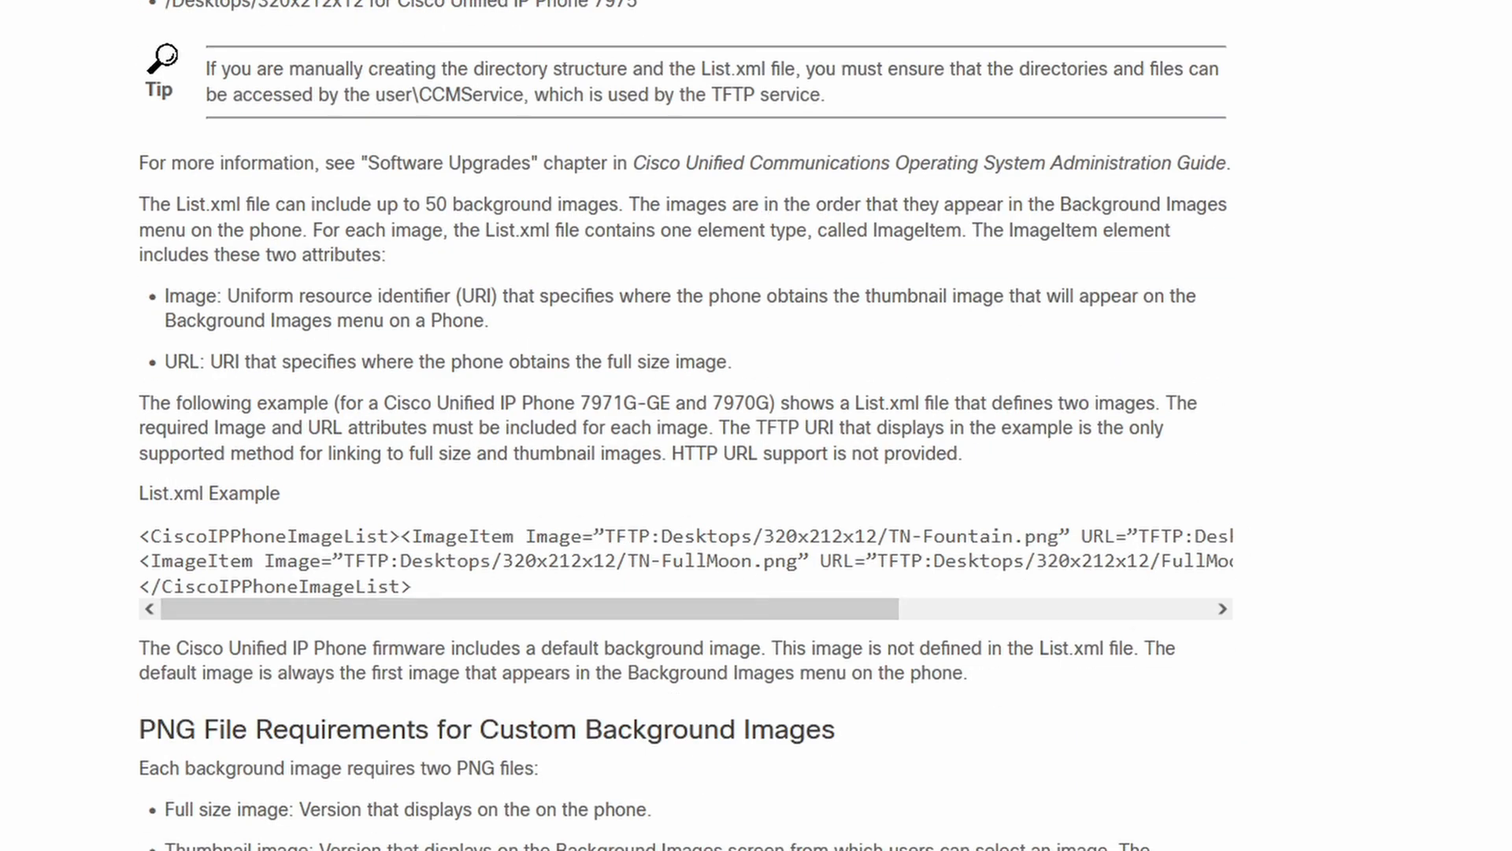
scroll(685, 425, "down", 7)
scroll(685, 425, "down", 8)
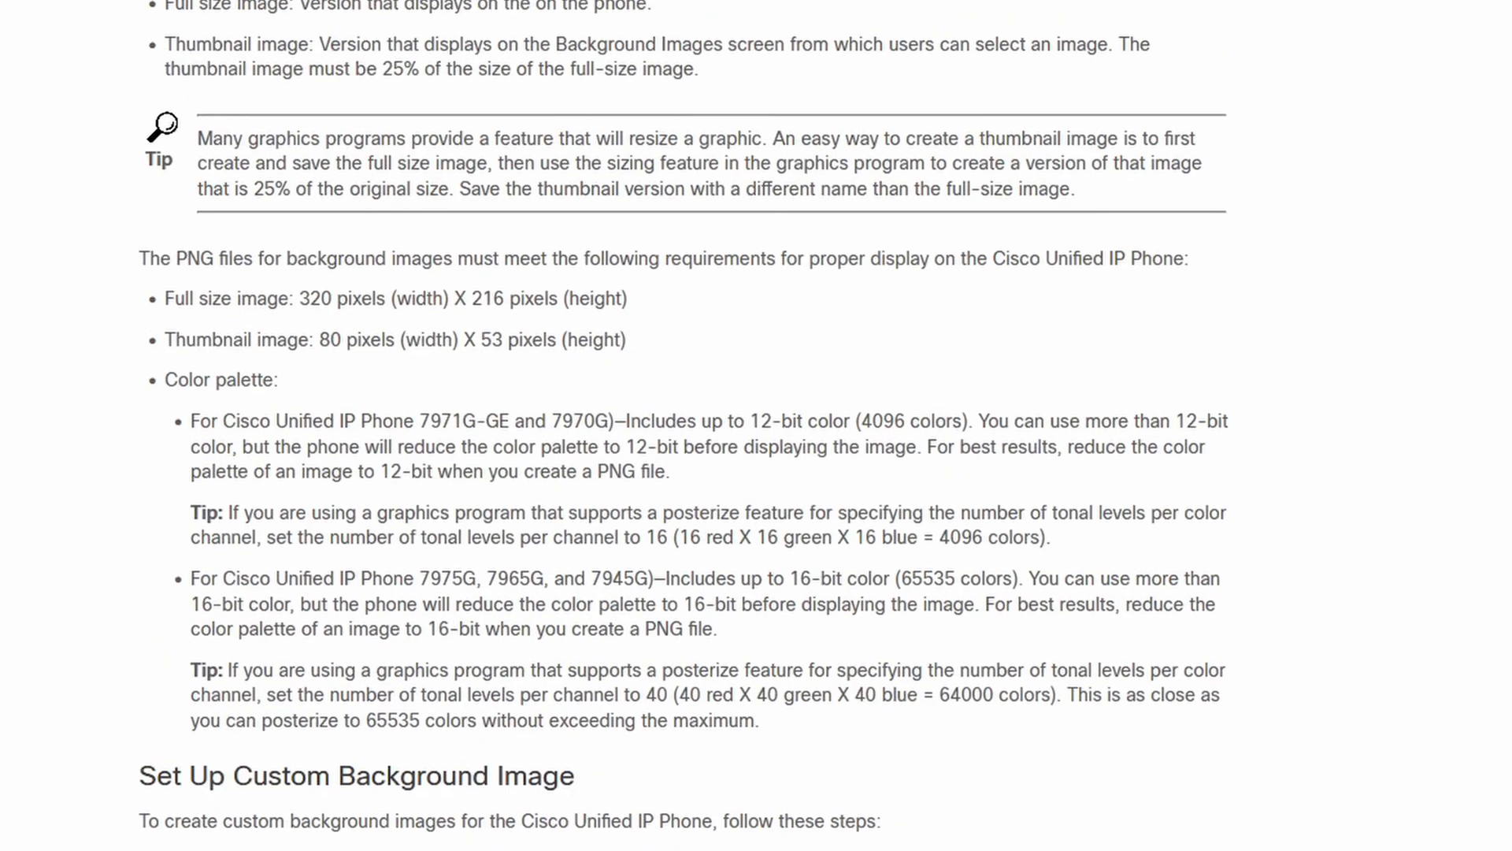
Step: Review the Set Up Custom Background Image procedure and the remaining sections through the display on/off configuration fields
scroll(686, 425, "down", 3)
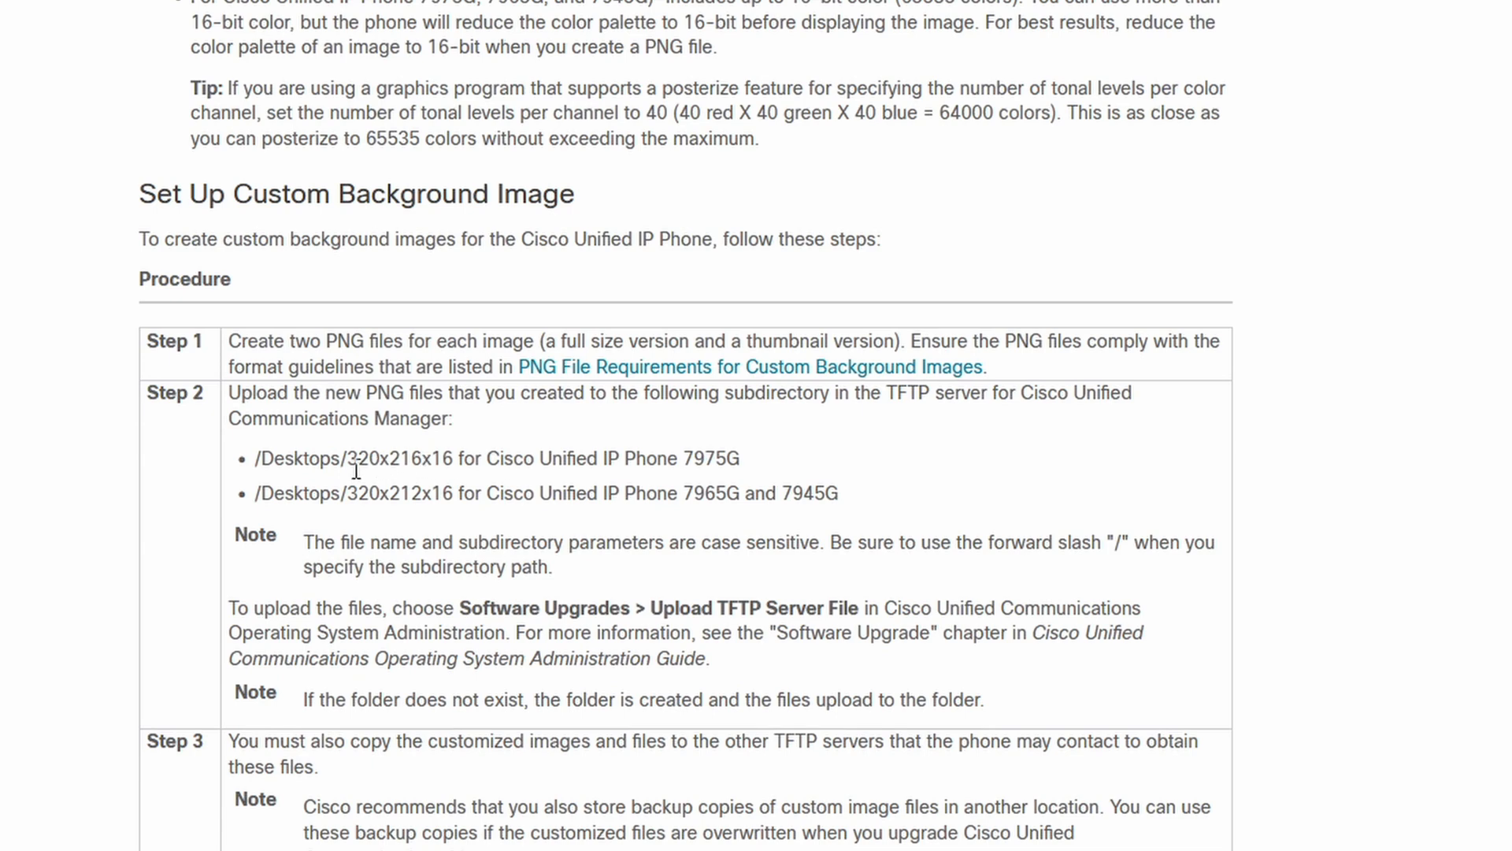
scroll(685, 426, "down", 3)
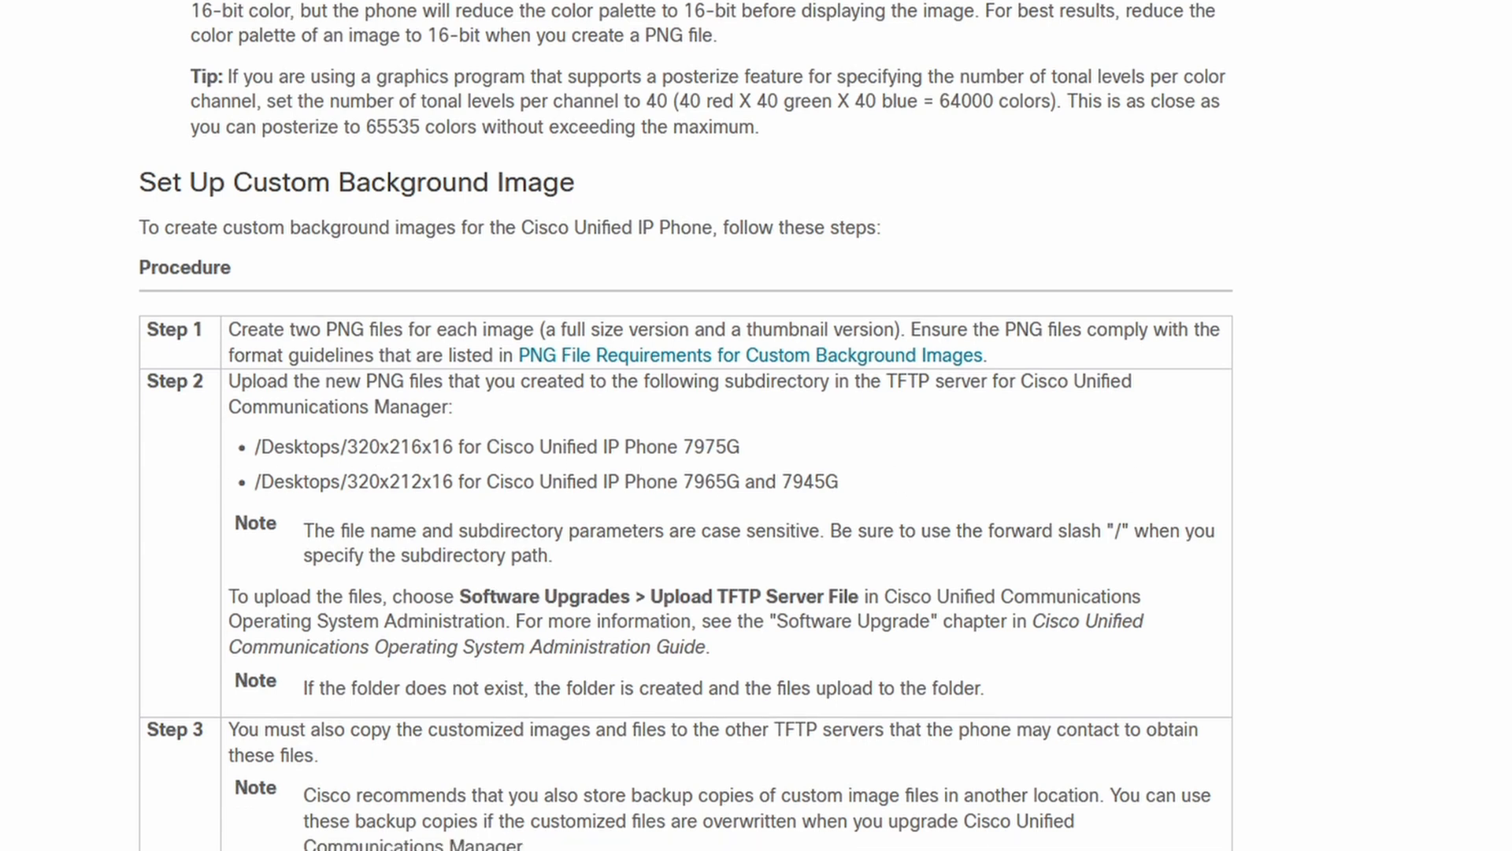
scroll(686, 425, "down", 15)
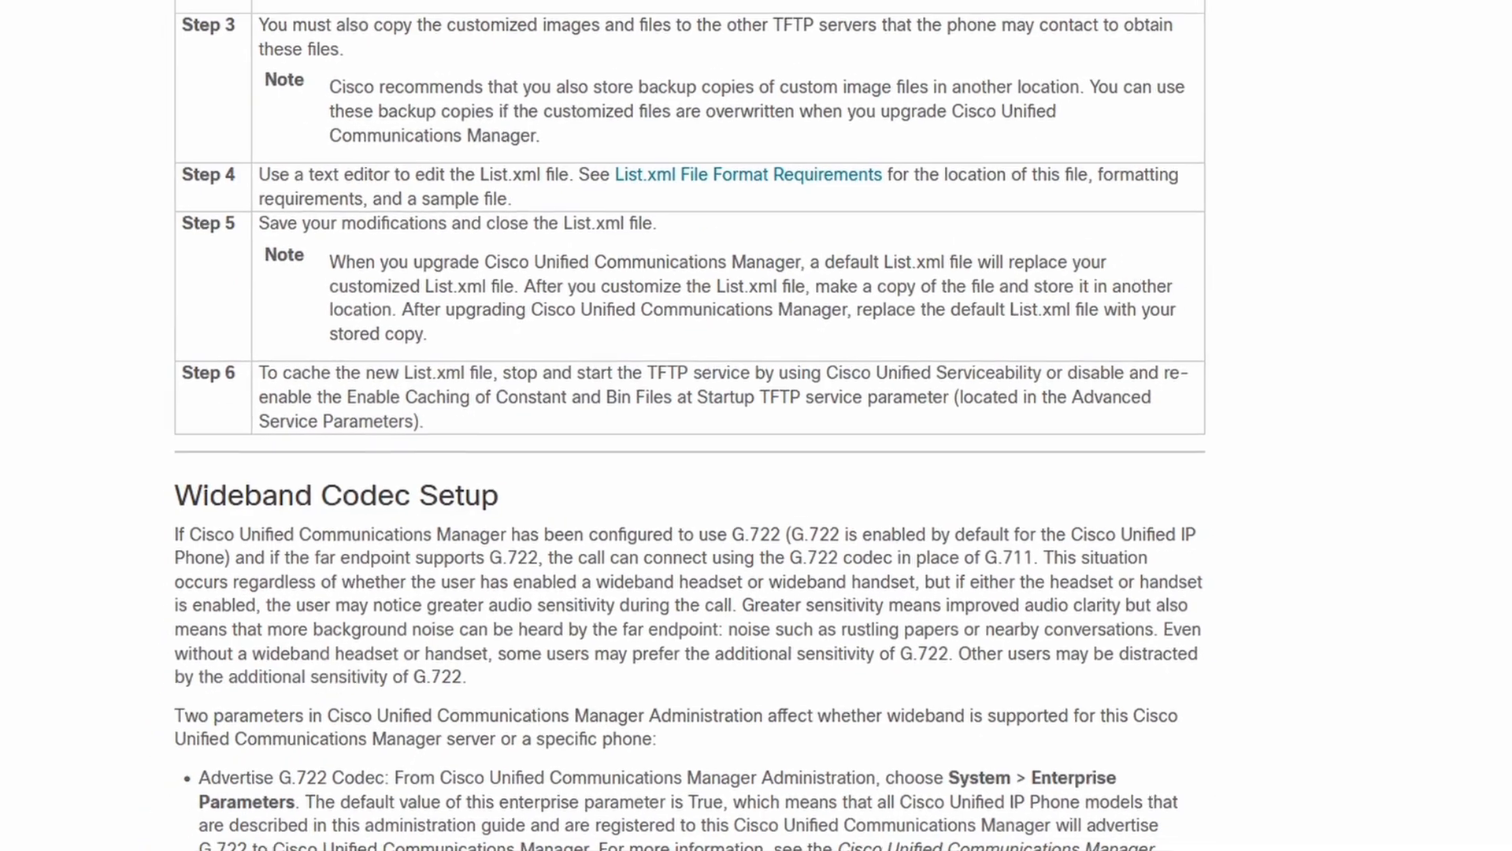
scroll(685, 426, "down", 8)
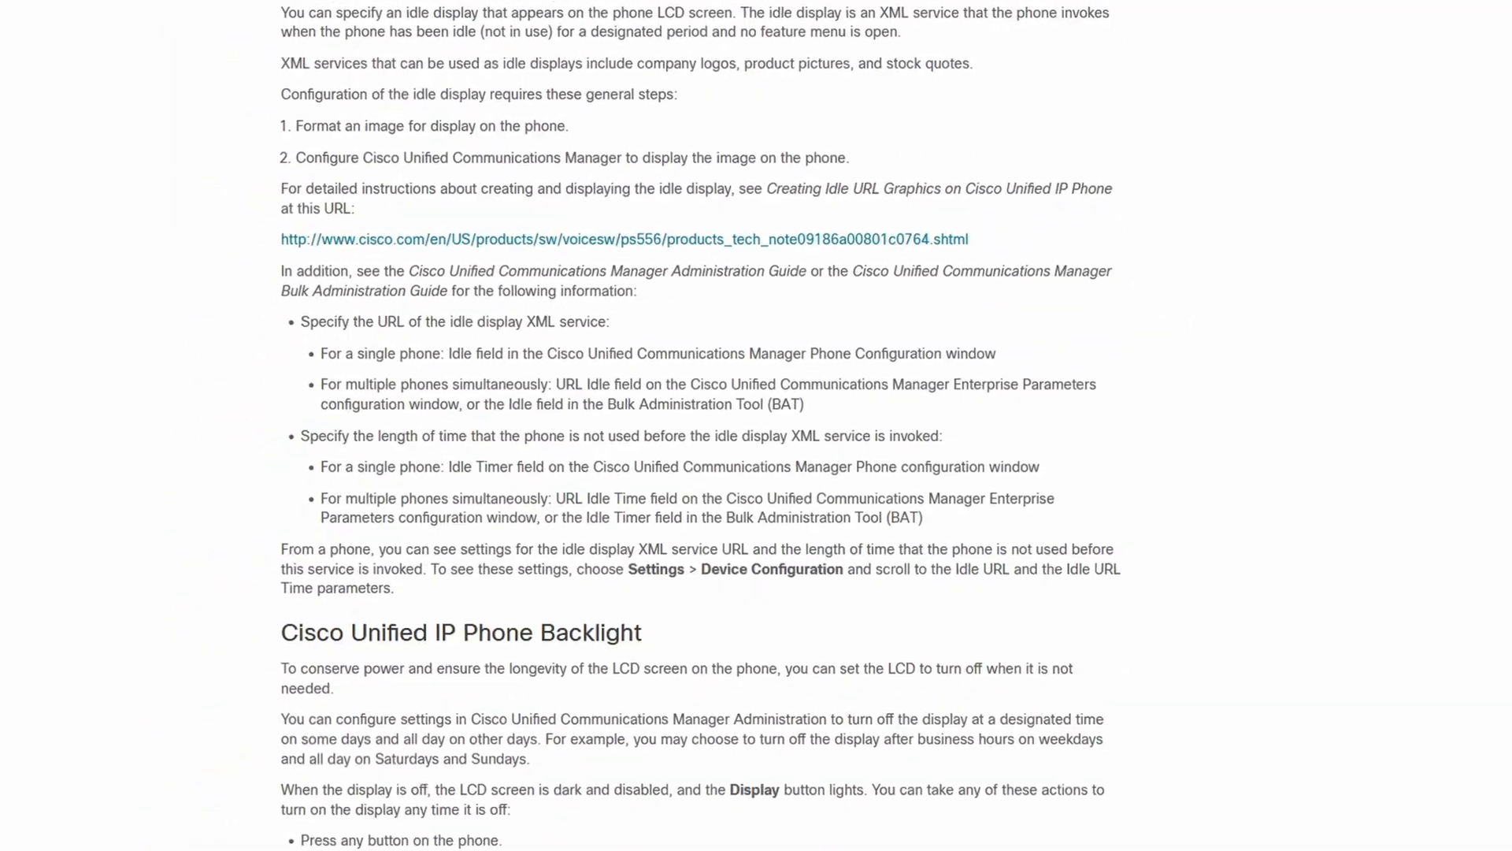
left_click_drag(1459, 686, 1441, 811)
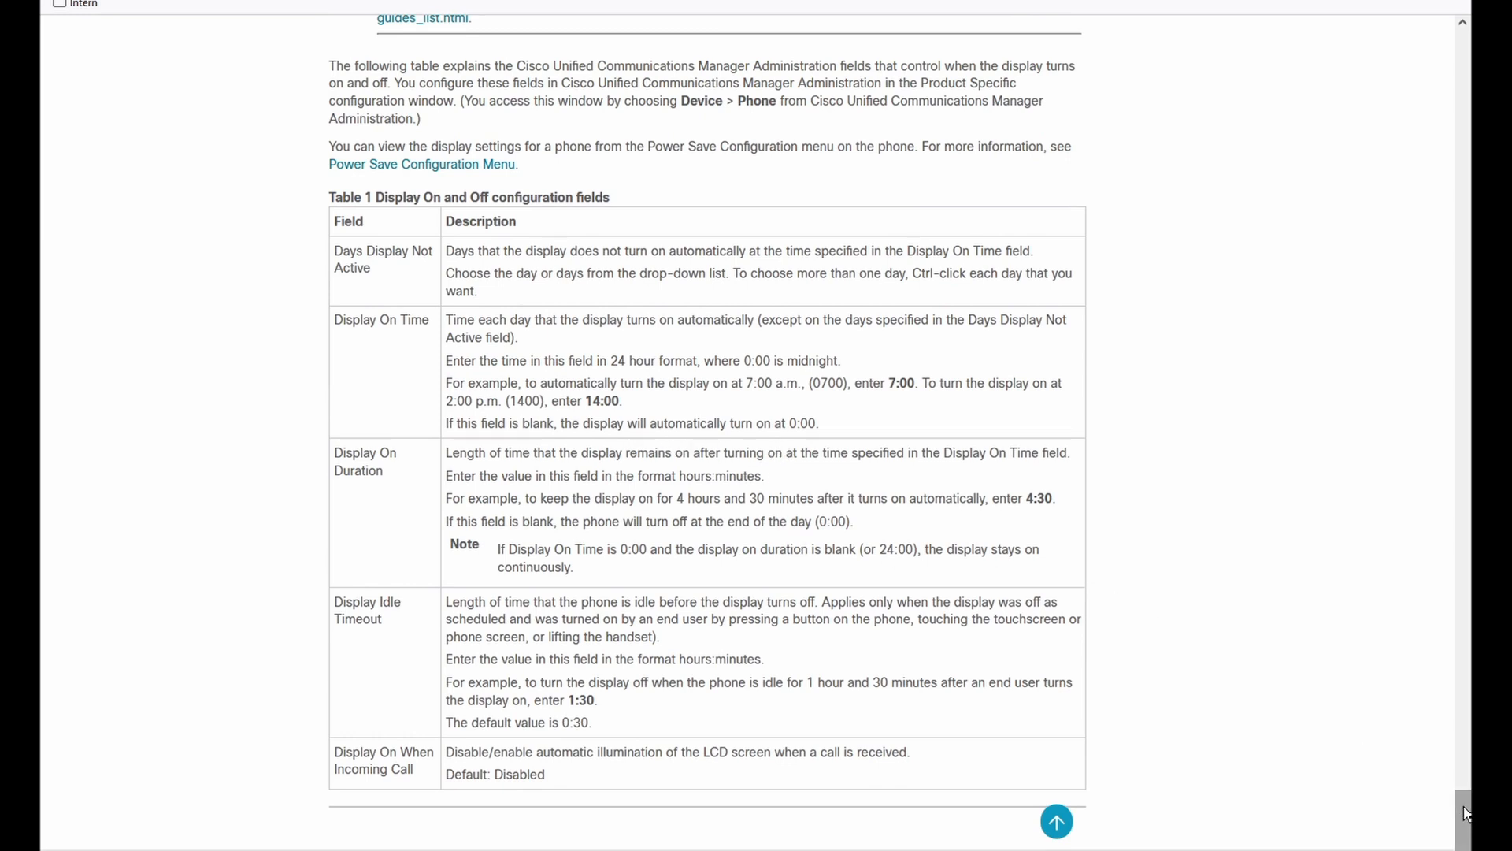
left_click_drag(1464, 807, 1466, 804)
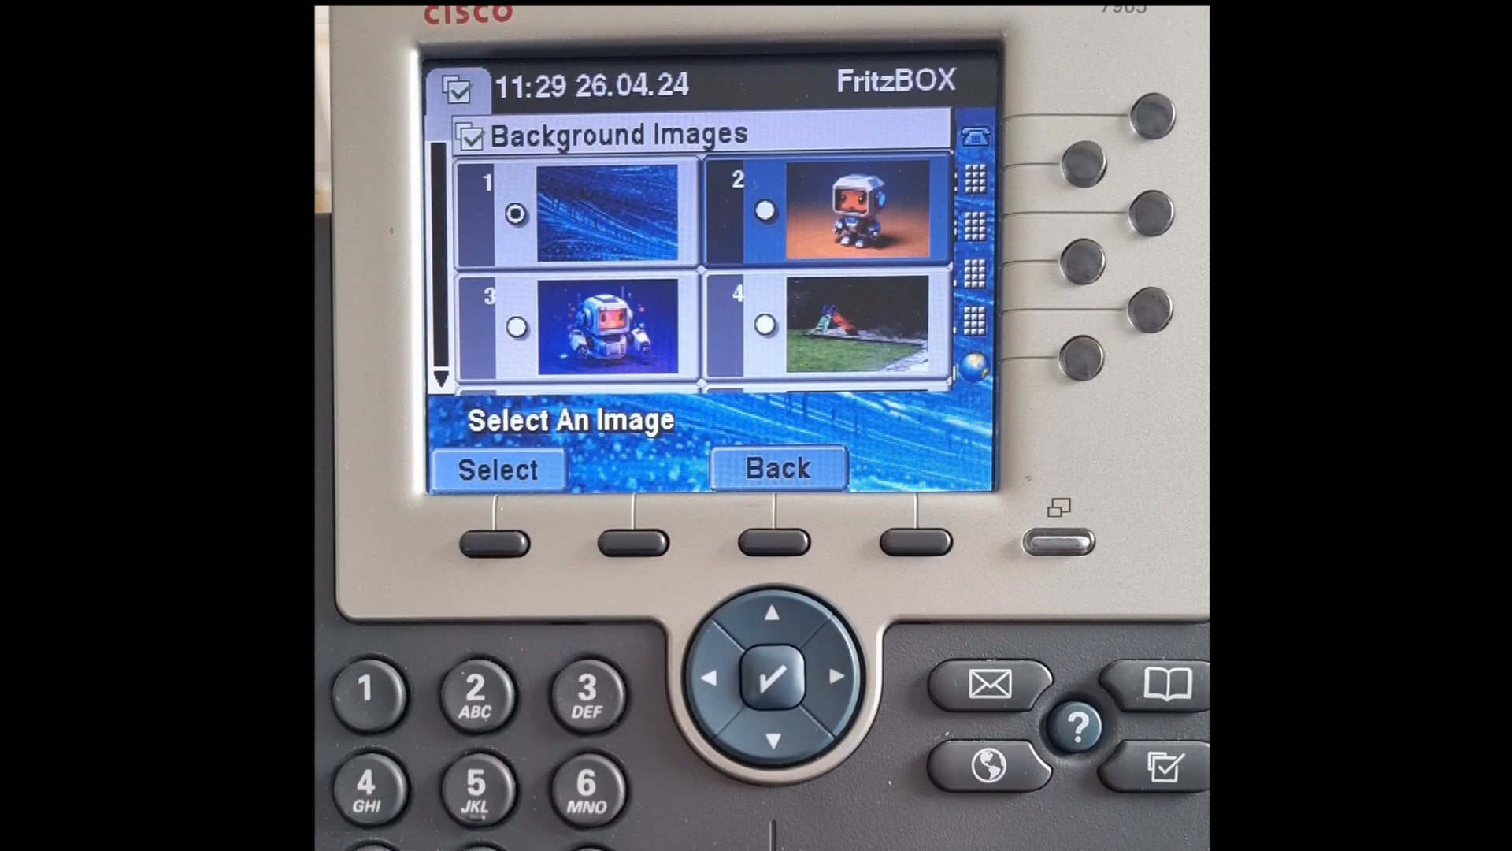
left_click(495, 542)
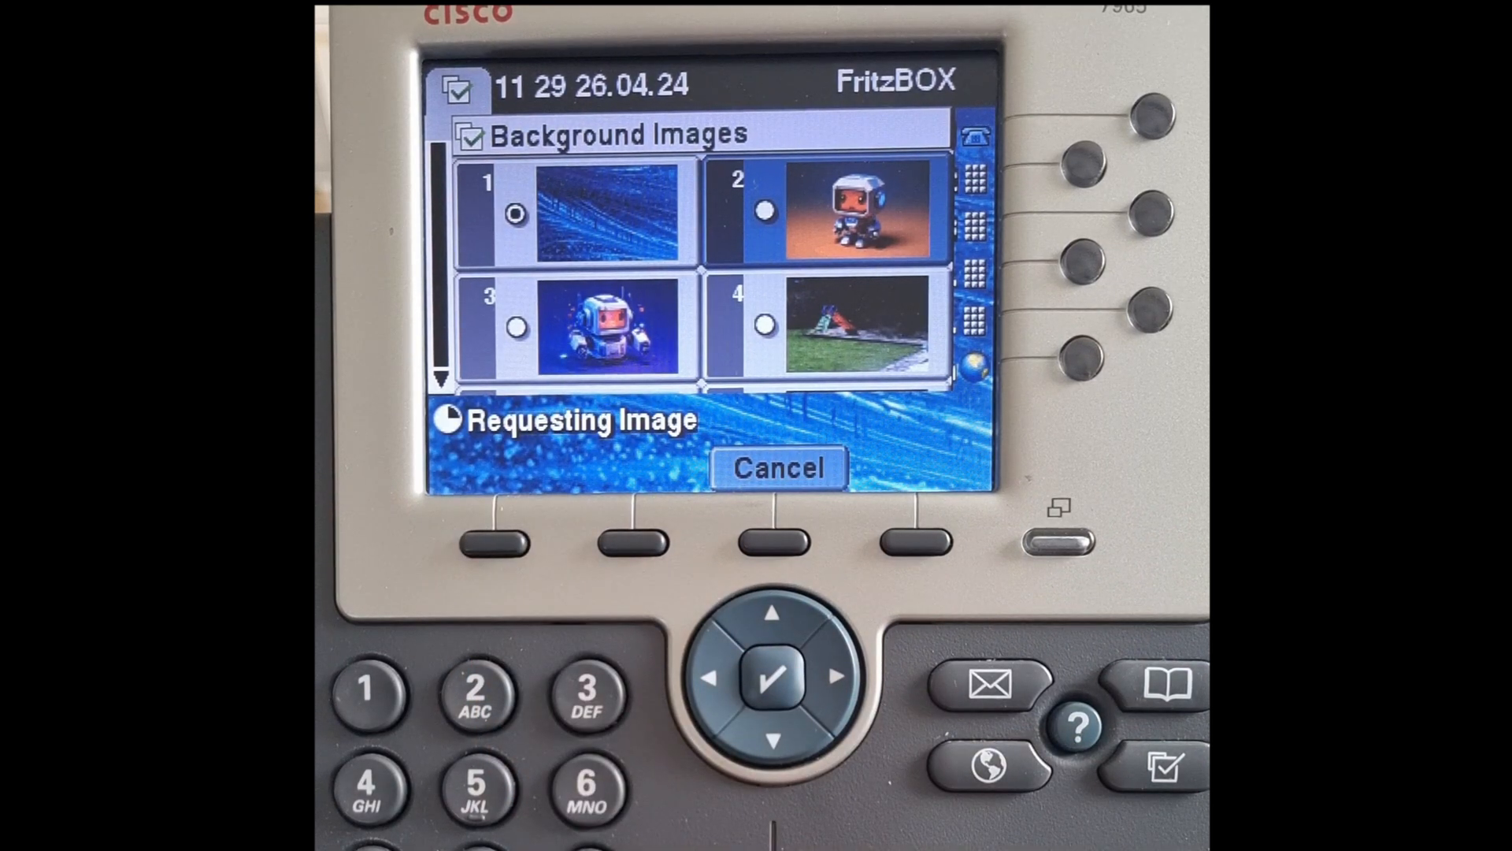
left_click(916, 542)
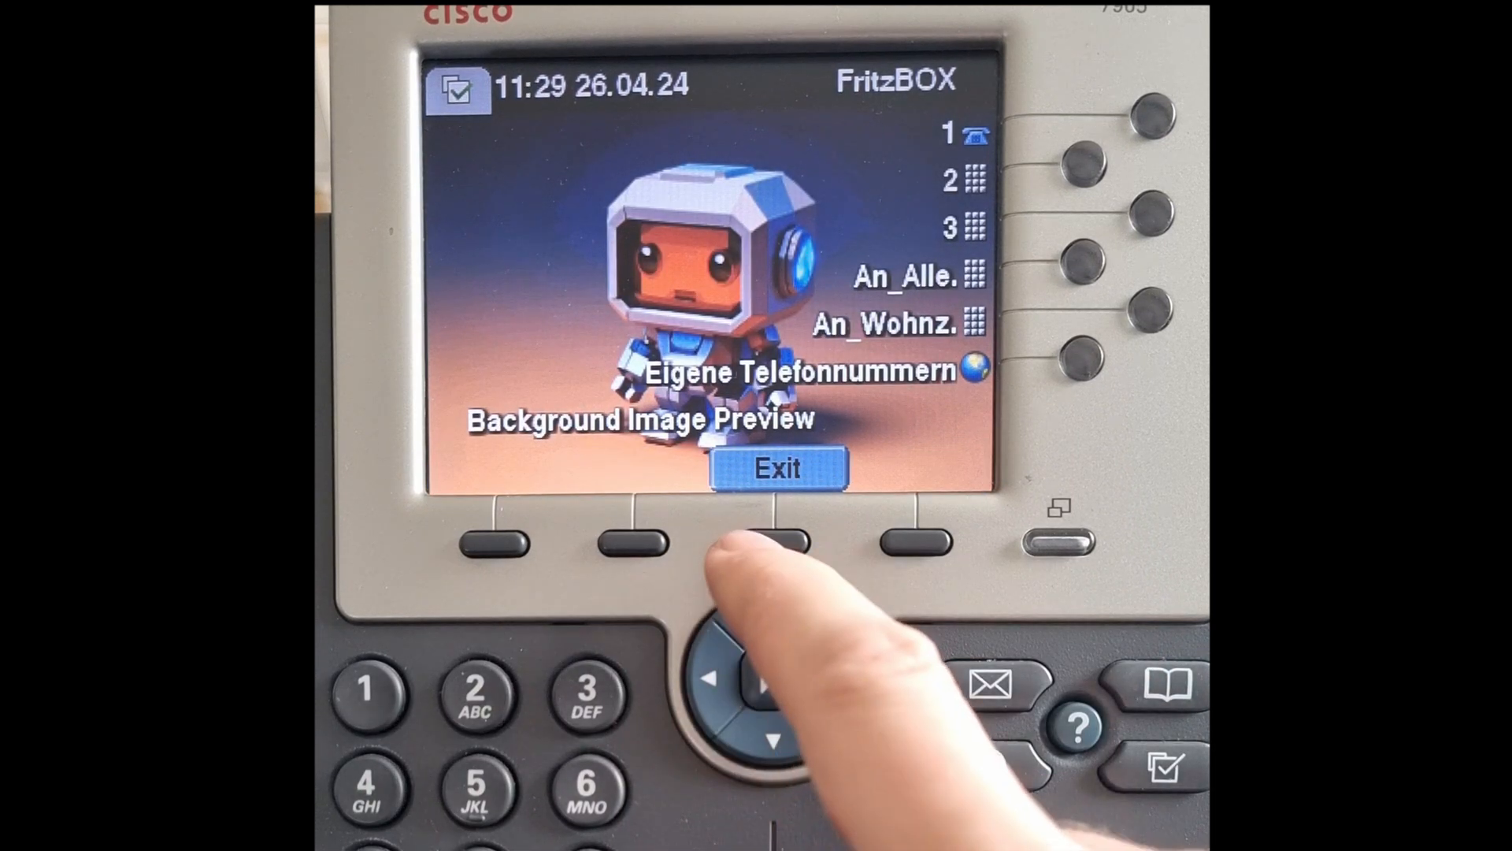
left_click(774, 541)
left_click(800, 683)
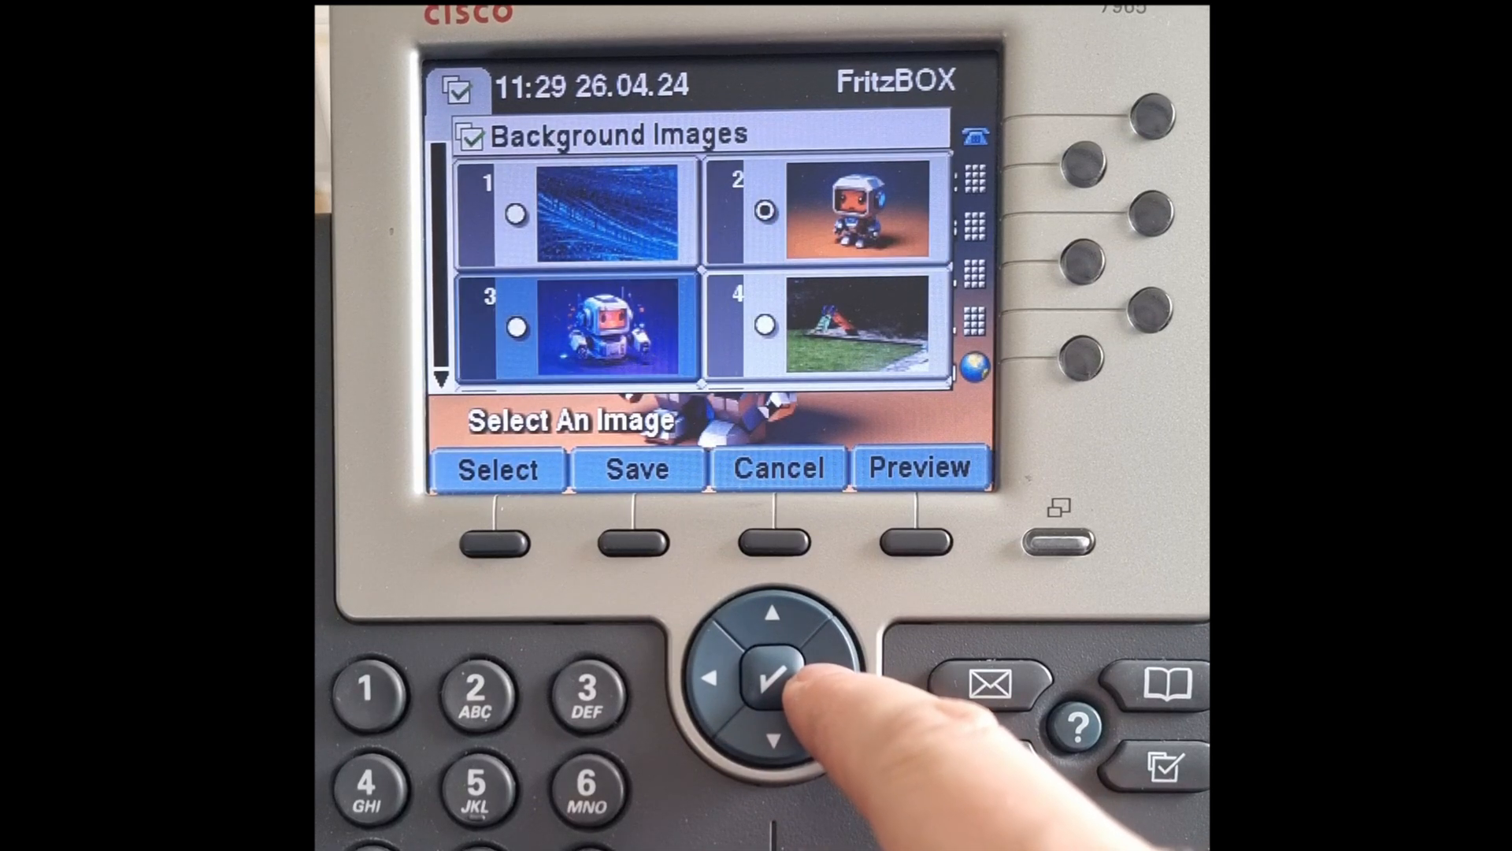
left_click(495, 542)
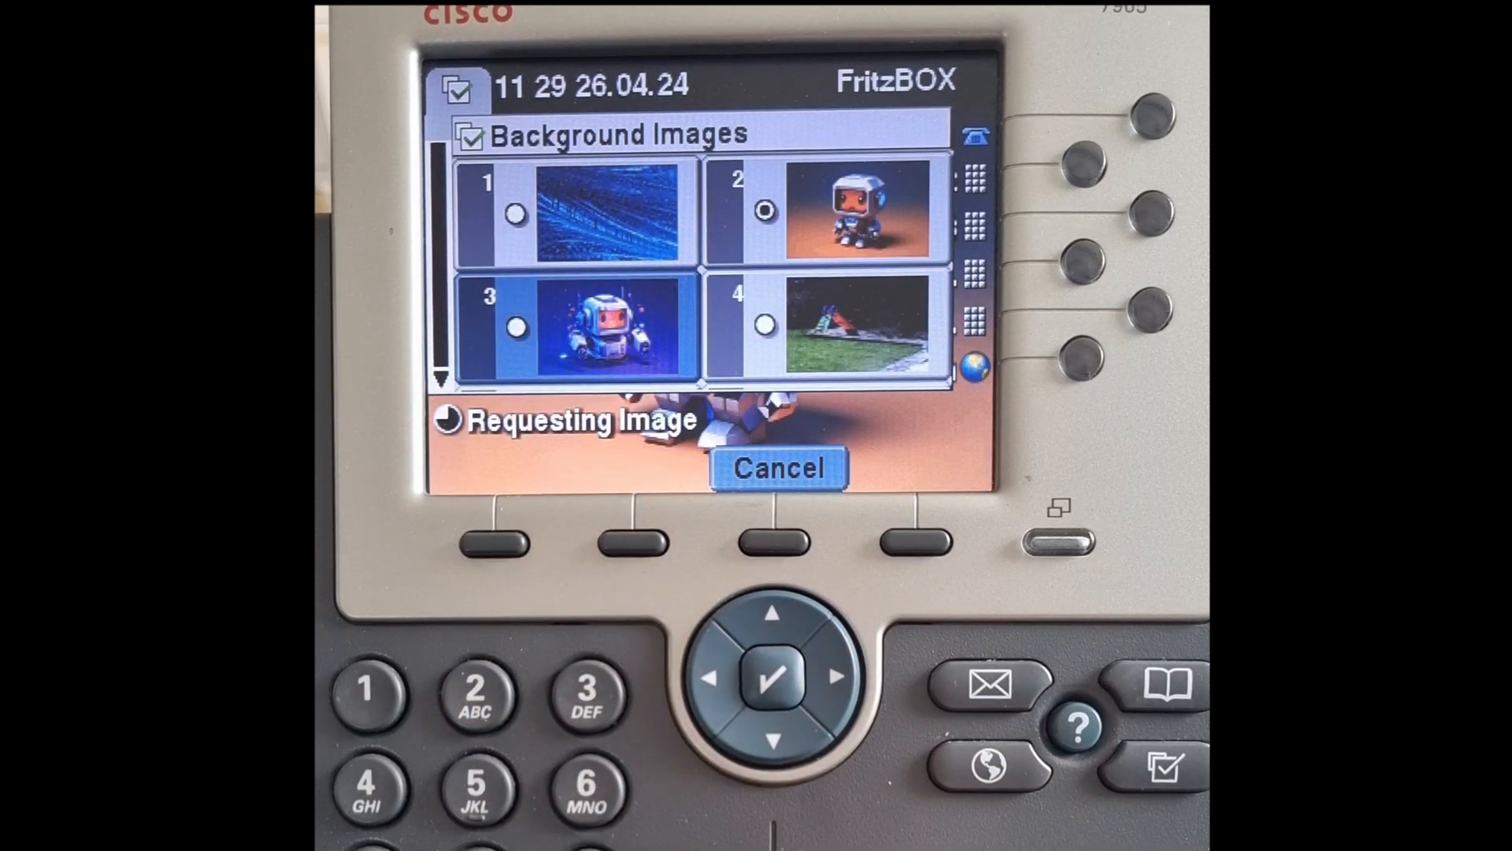
left_click(634, 542)
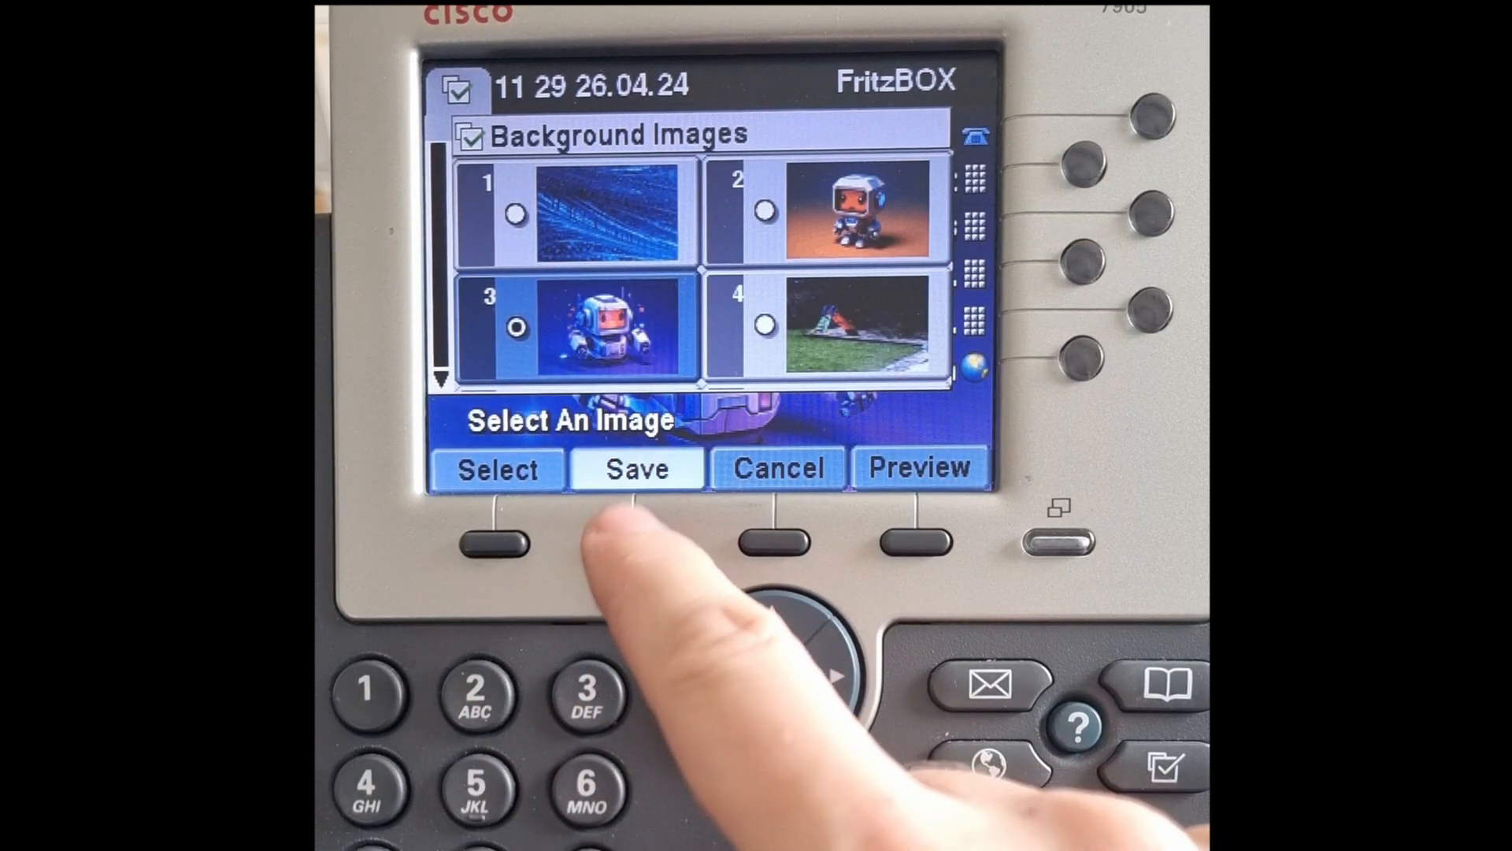
left_click(774, 542)
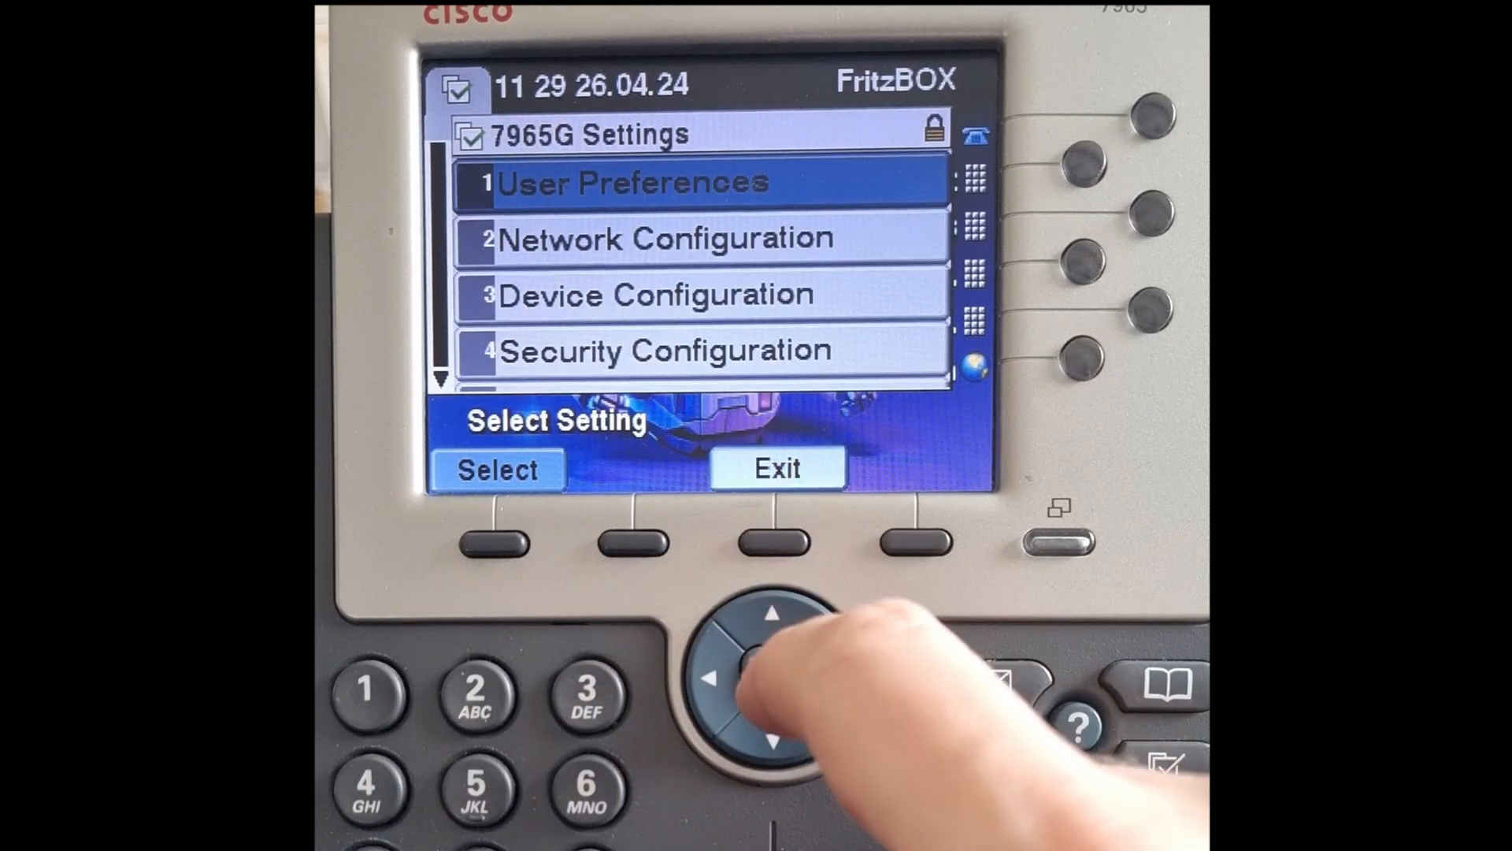